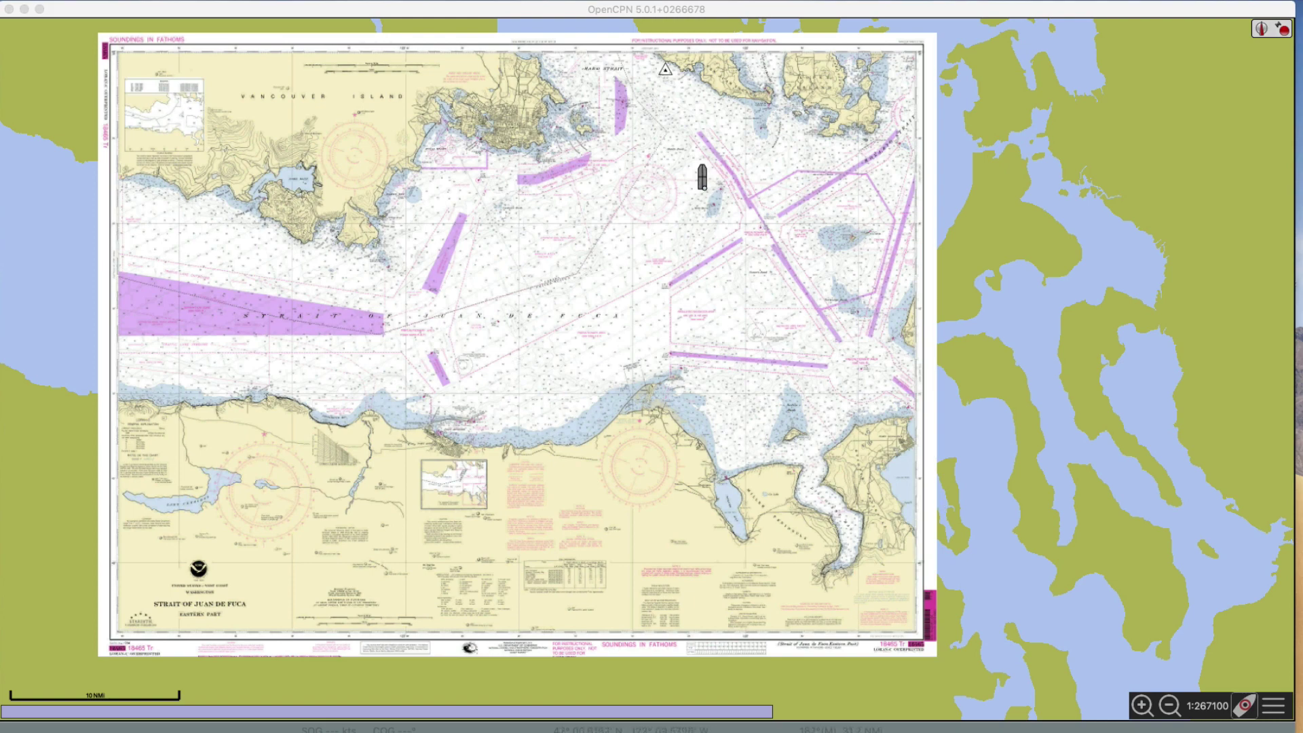
Switch to the browser to view the Navigation Workbook 18465 Tr page, and return to the chart.
{"action": "key", "text": "super+Tab"}
{"action": "left_click_drag", "start_coordinate": [929, 355], "coordinate": [797, 8]}
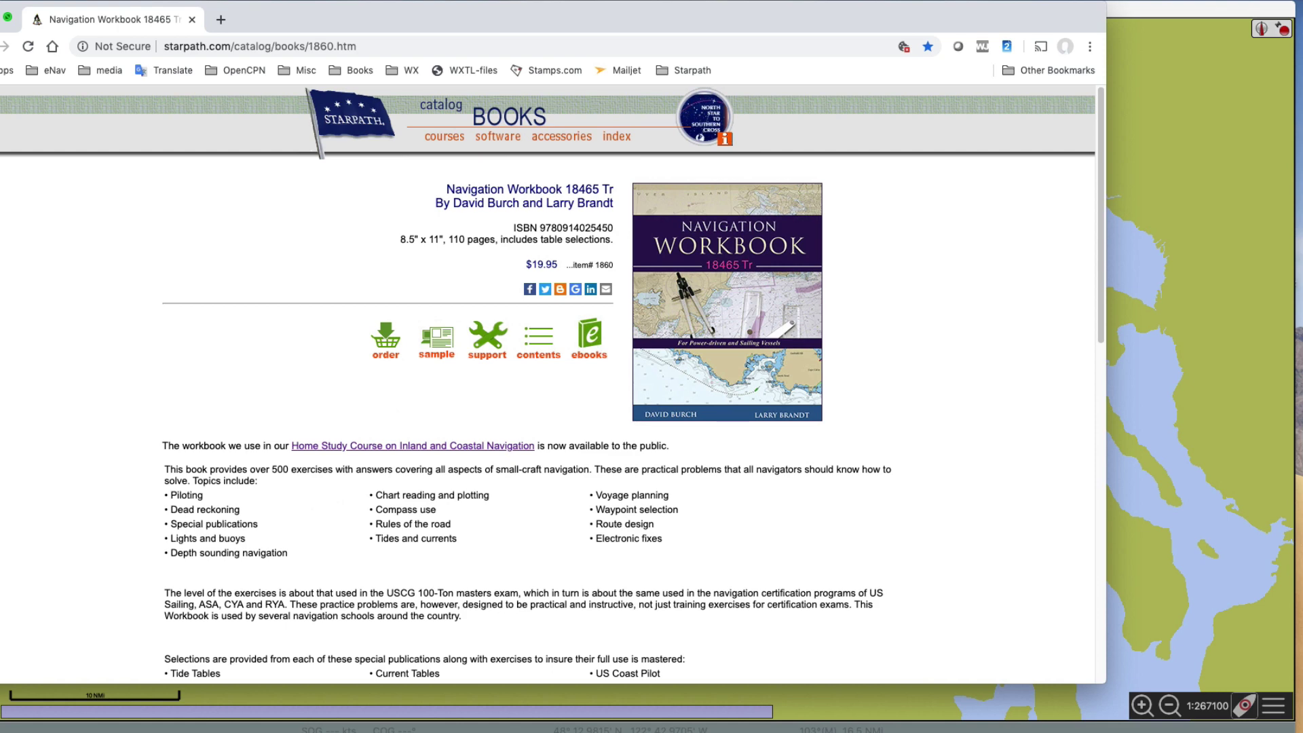
{"action": "key", "text": "super+h"}
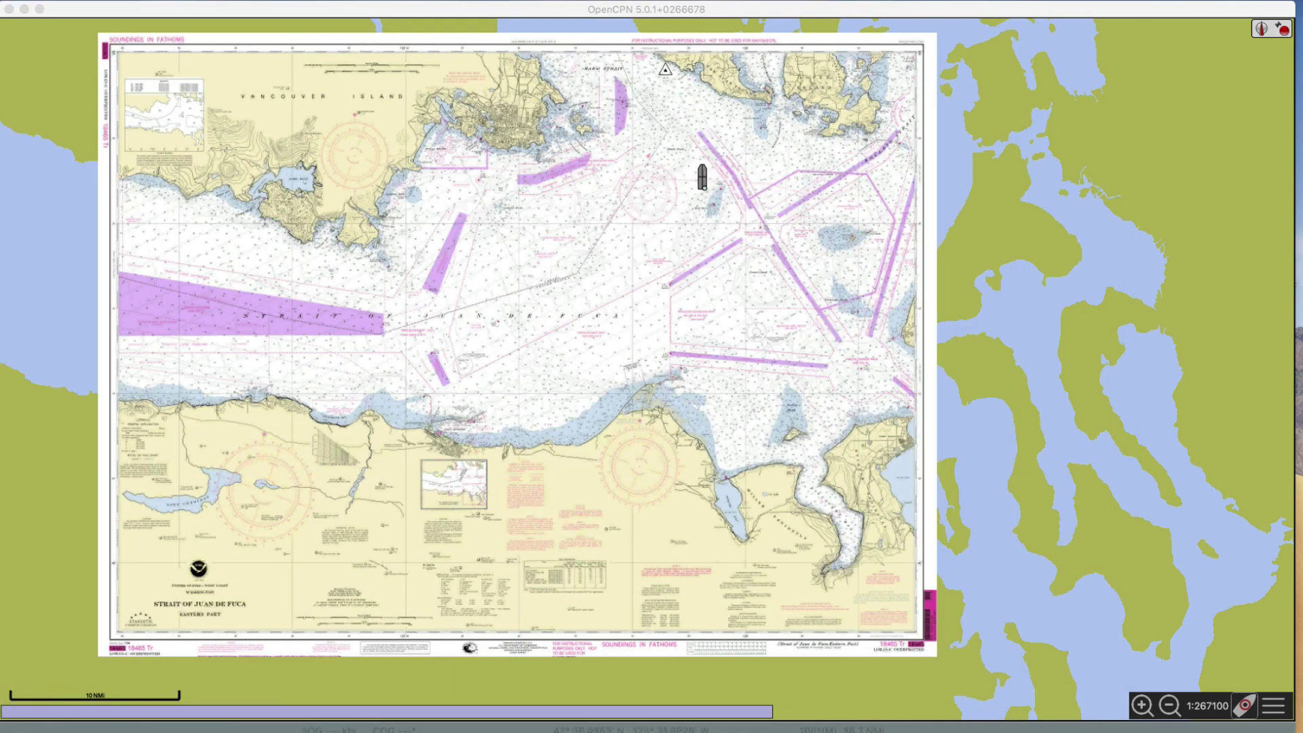
Switch to the Navigation Workbook PDF and read running-fix problem 6-3, highlighting the second bearing 262 M and the log reading 556.4.
{"action": "key", "text": "super+Tab"}
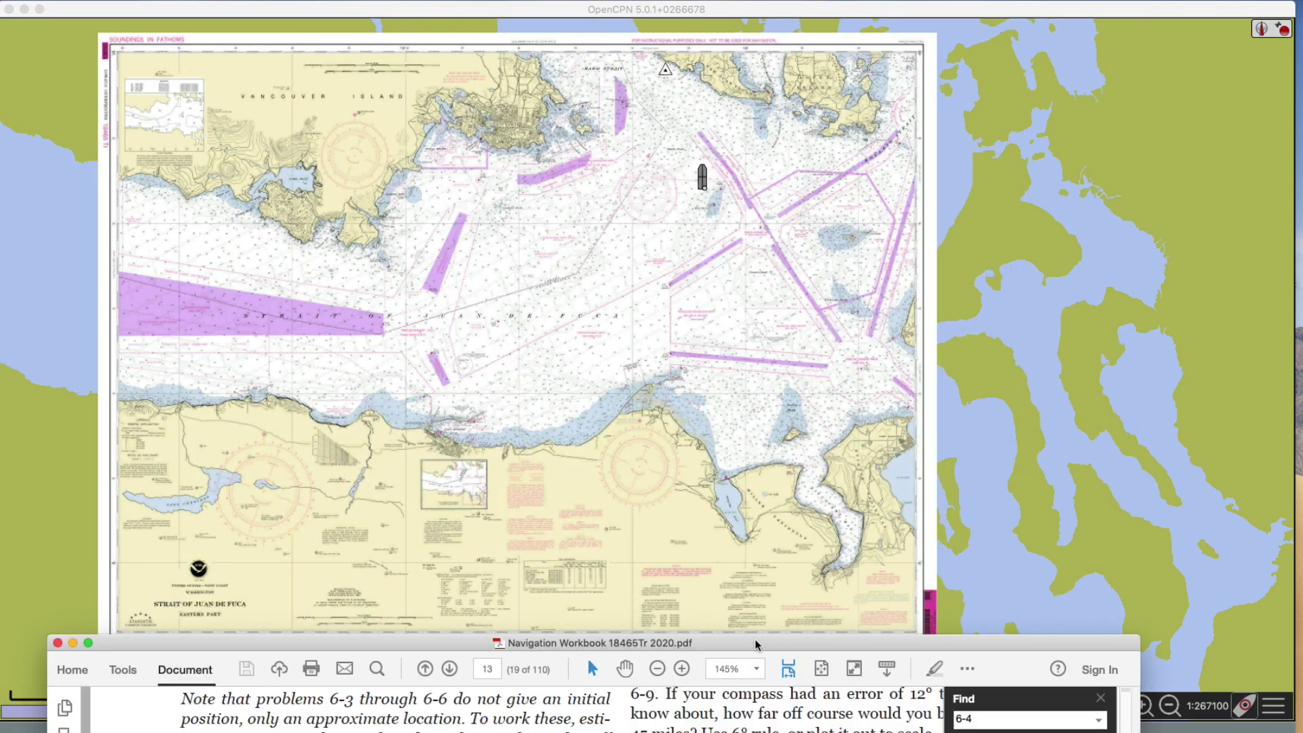
{"action": "left_click_drag", "start_coordinate": [755, 642], "coordinate": [829, 61]}
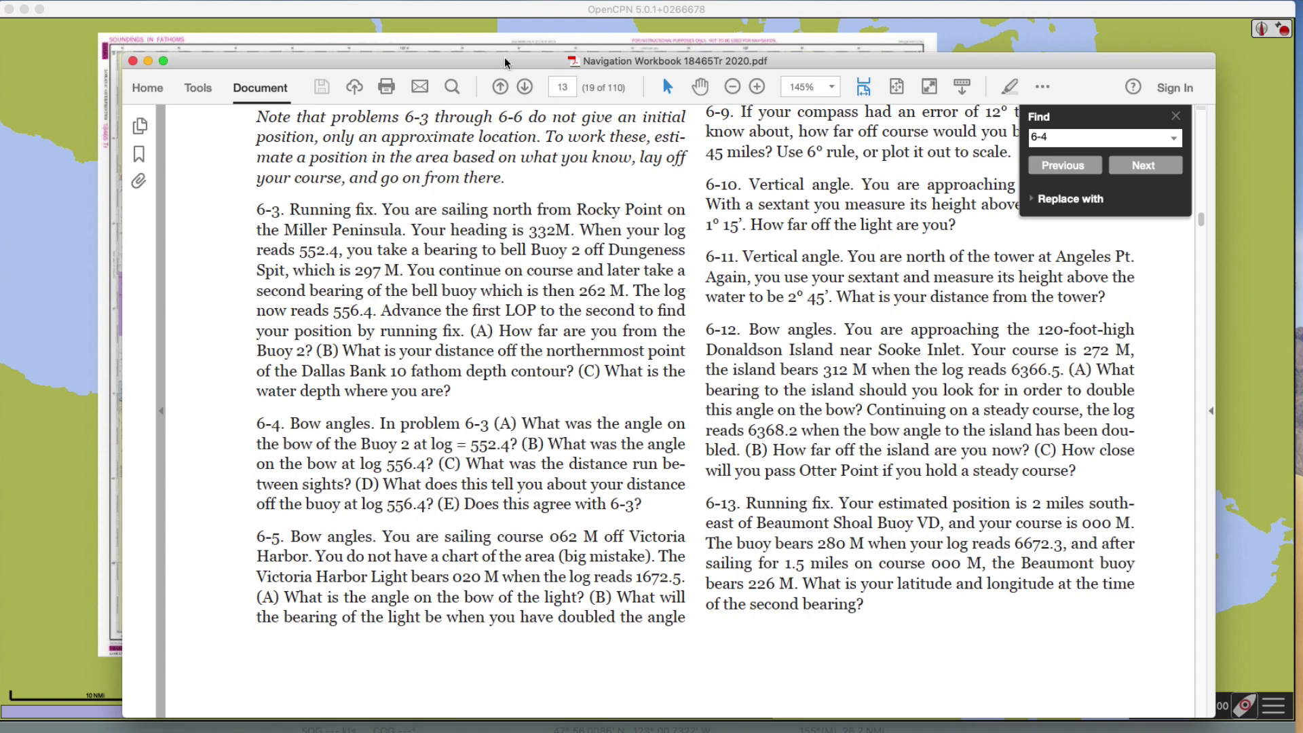
{"action": "left_click_drag", "start_coordinate": [503, 60], "coordinate": [512, 95]}
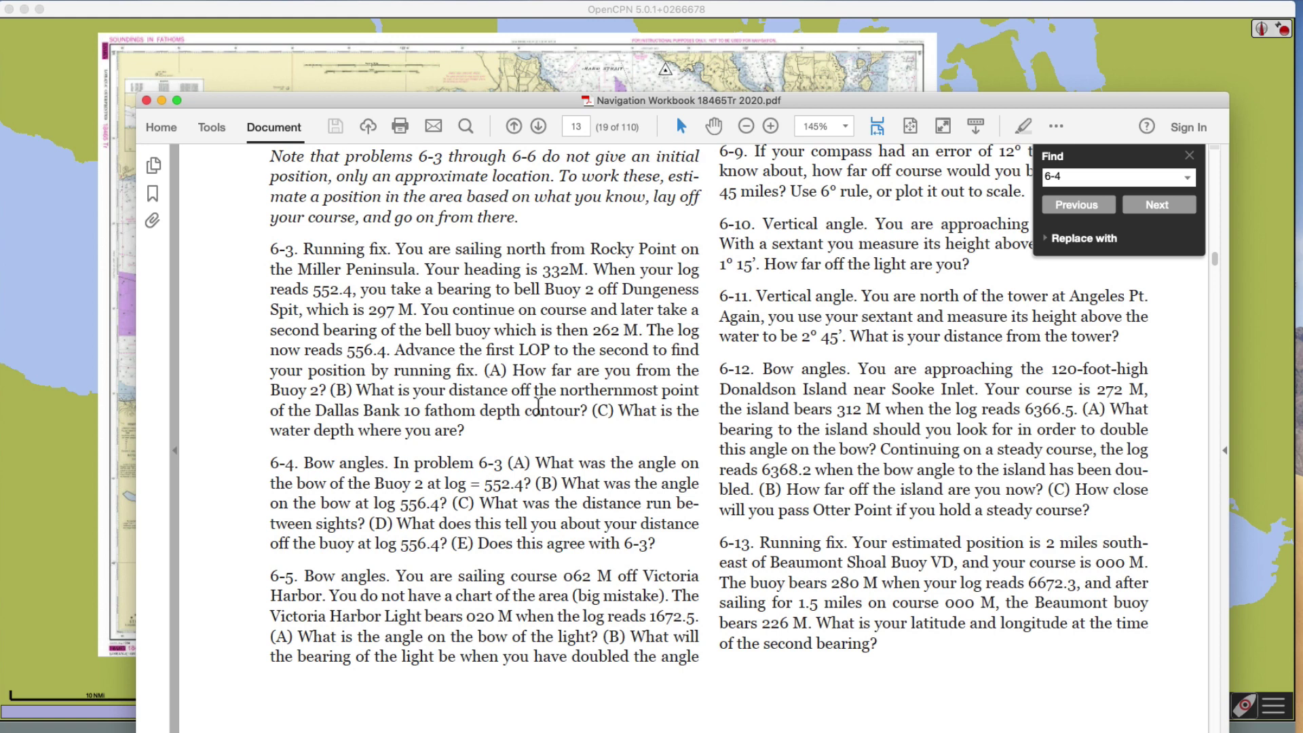
{"action": "scroll", "coordinate": [535, 405], "scroll_direction": "up", "scroll_amount": 10}
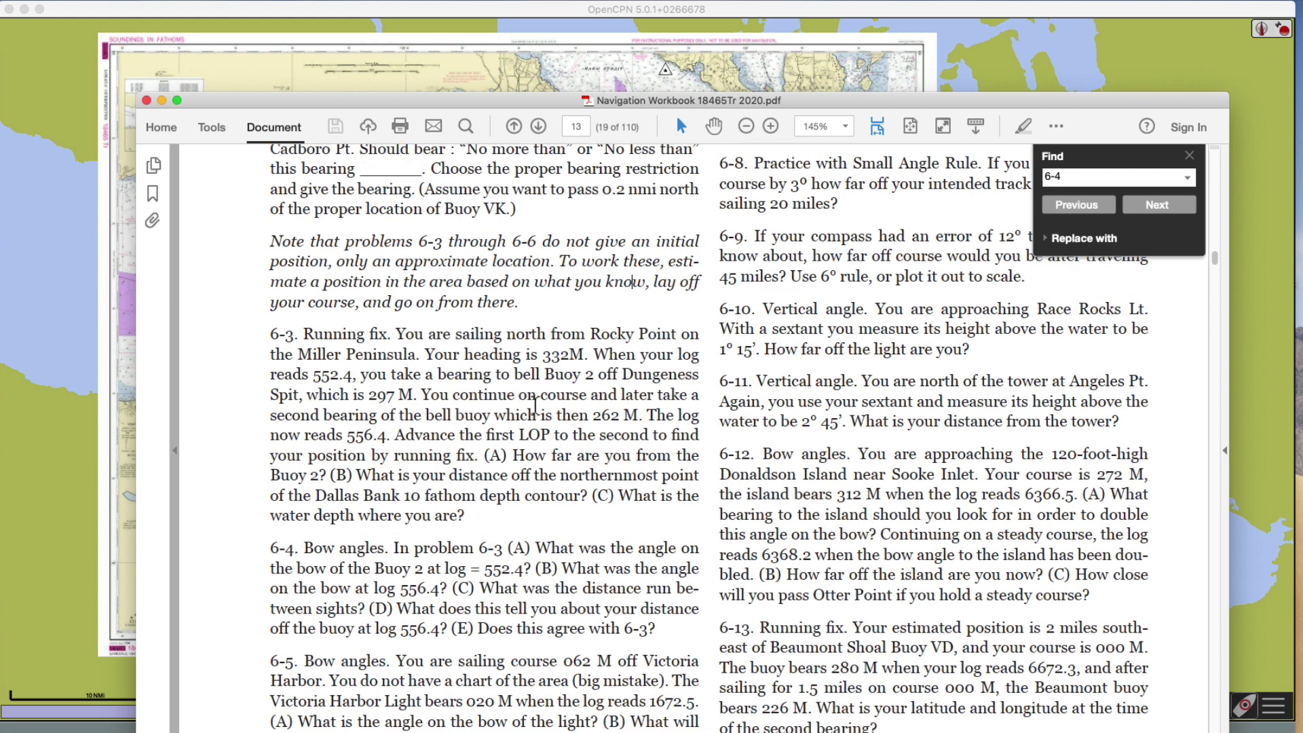
{"action": "scroll", "coordinate": [529, 404], "scroll_direction": "down", "scroll_amount": 4}
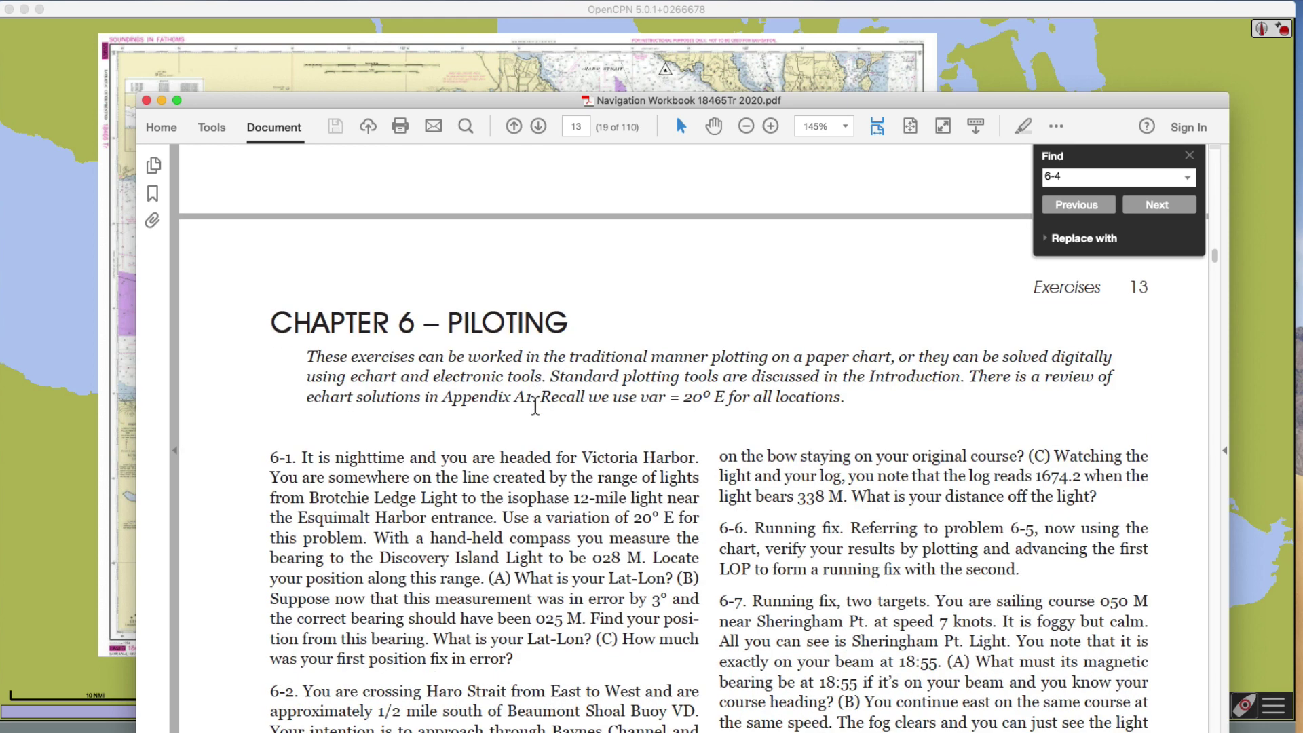
{"action": "scroll", "coordinate": [535, 405], "scroll_direction": "down", "scroll_amount": 12}
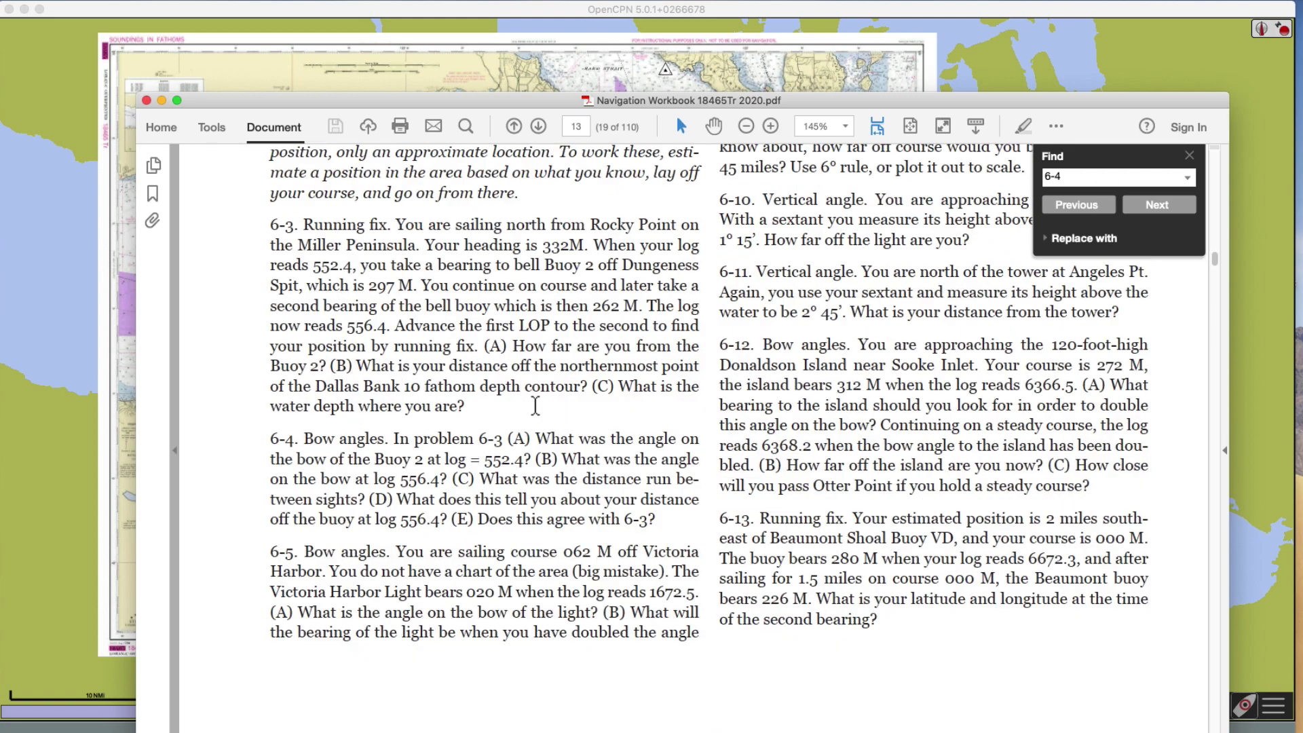
{"action": "scroll", "coordinate": [535, 405], "scroll_direction": "up", "scroll_amount": 3}
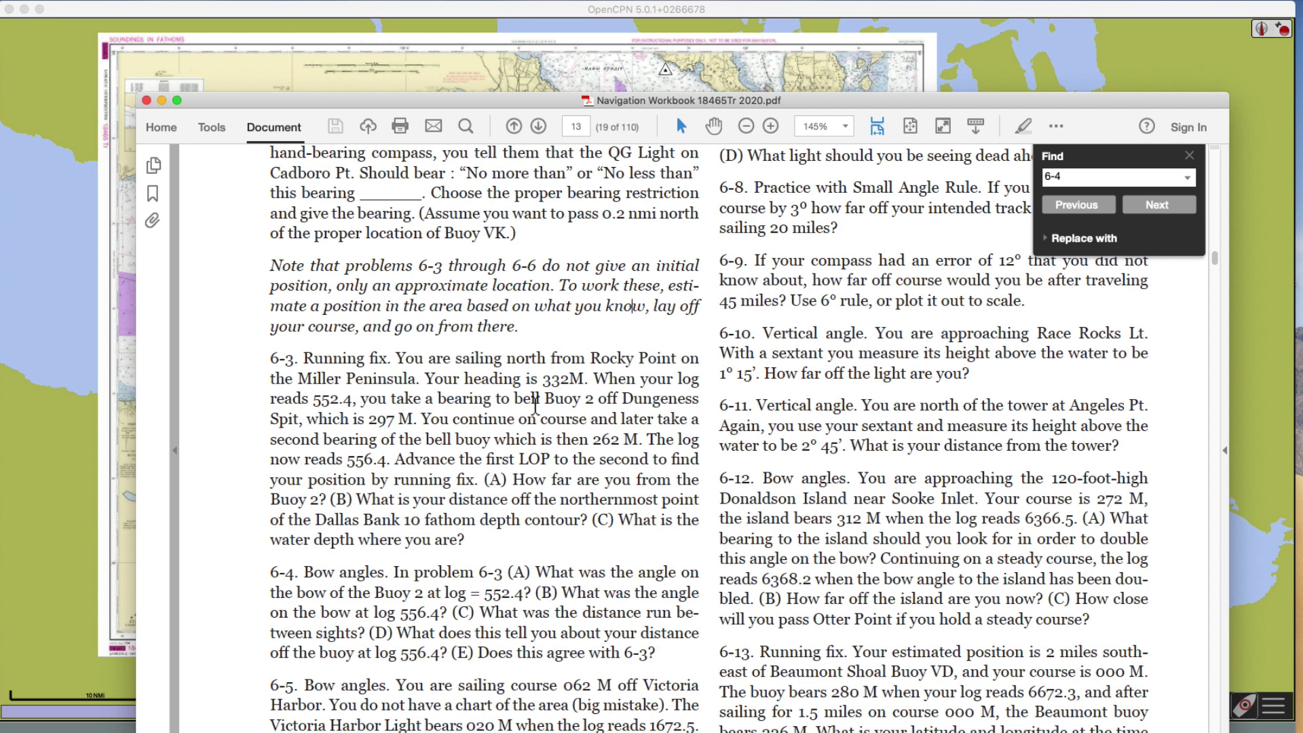
{"action": "scroll", "coordinate": [472, 461], "scroll_direction": "down", "scroll_amount": 2}
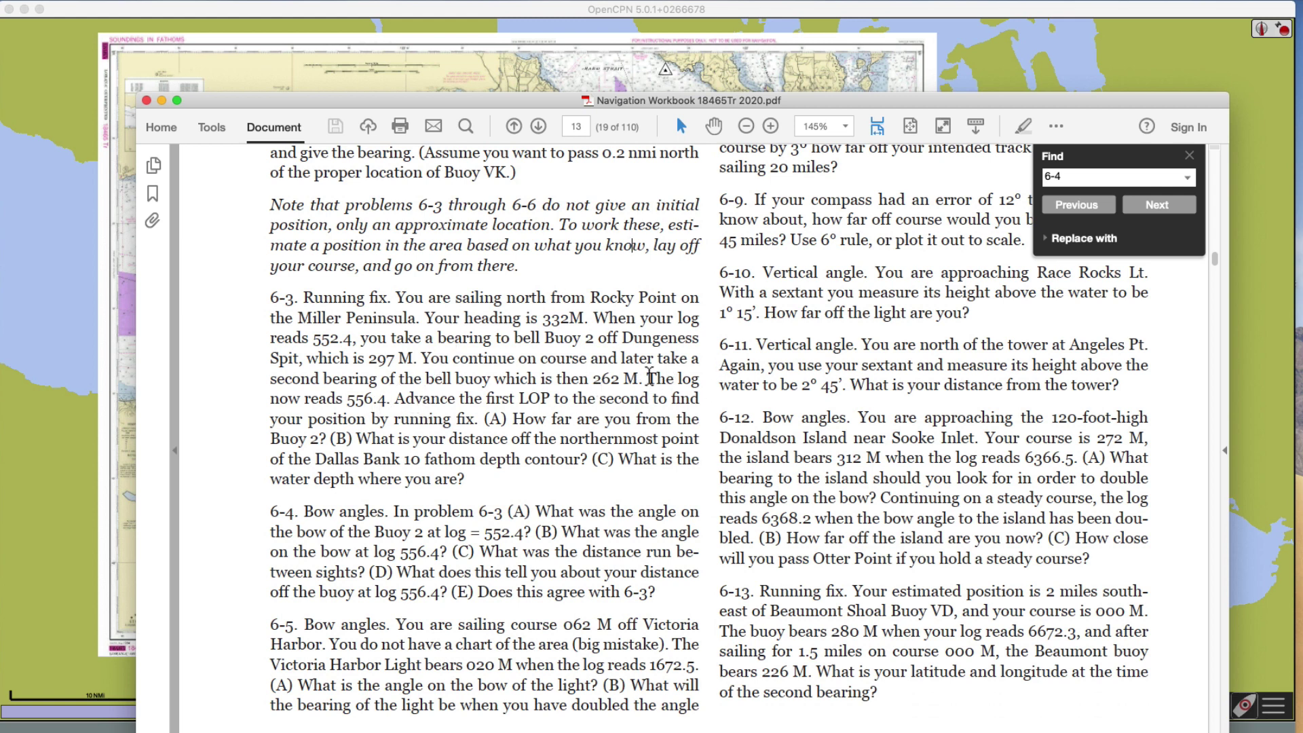
{"action": "left_click_drag", "start_coordinate": [592, 380], "coordinate": [653, 392]}
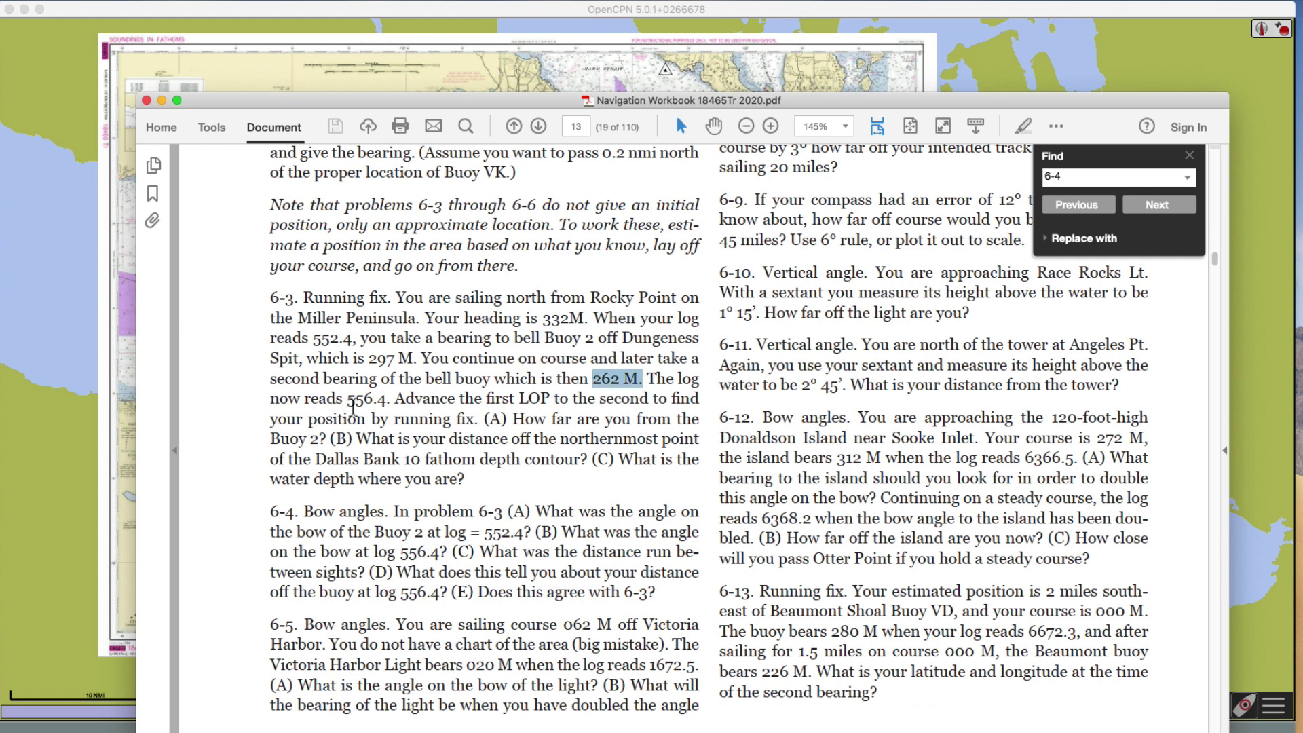
{"action": "left_click_drag", "start_coordinate": [337, 401], "coordinate": [400, 413]}
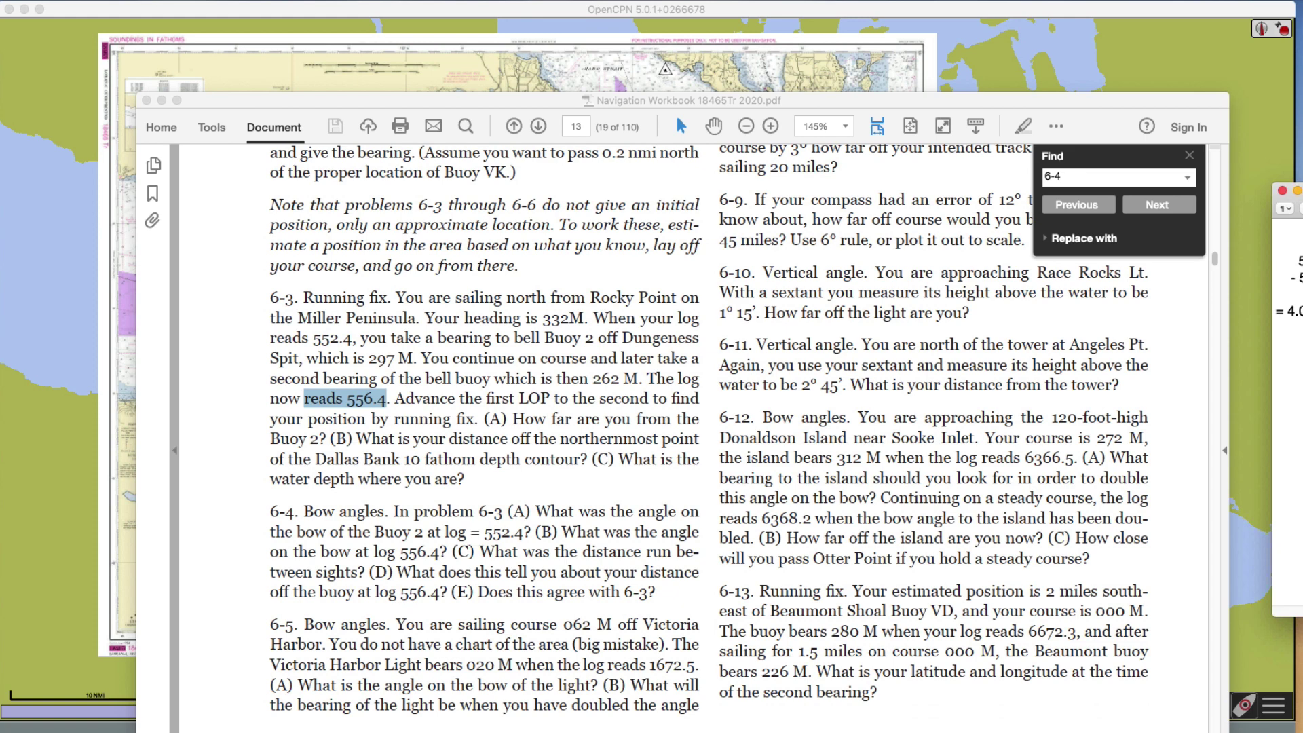
Review the text note with the log subtraction for the distance run beside problem 6-3, and minimize the note.
{"action": "left_click_drag", "start_coordinate": [1290, 191], "coordinate": [767, 229]}
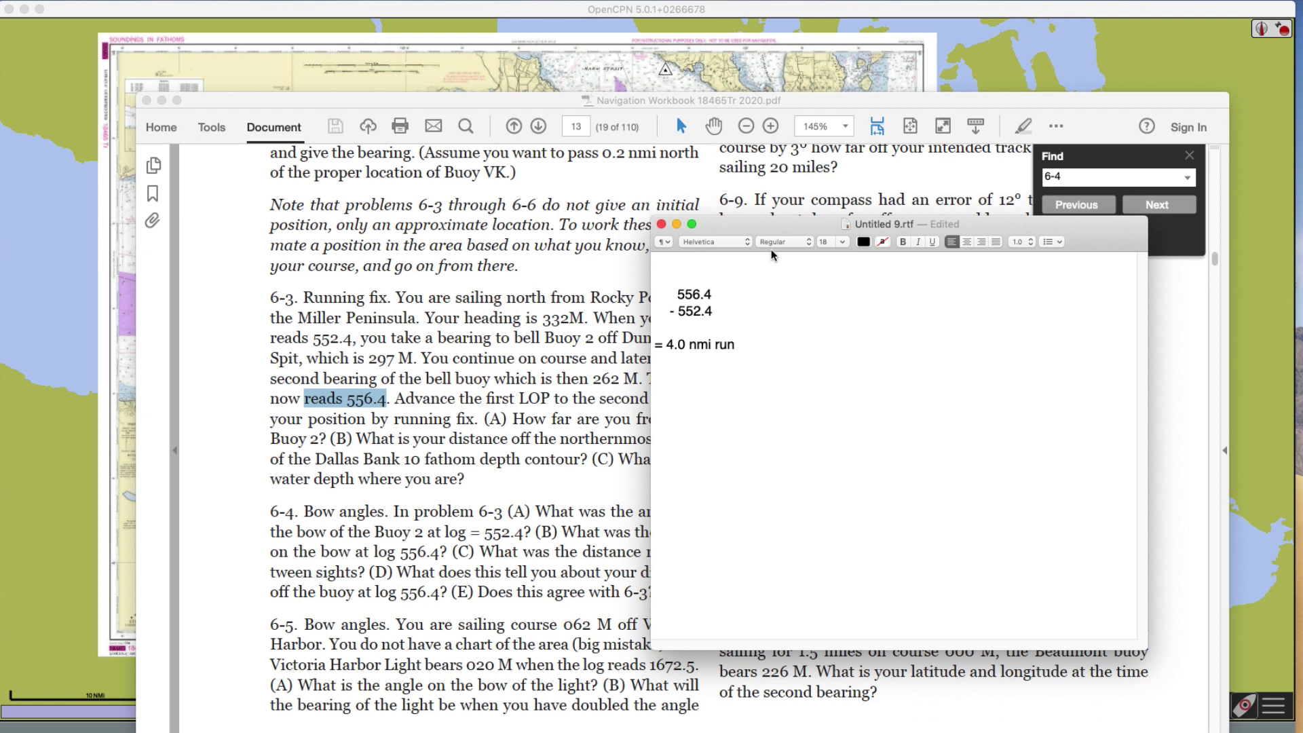
{"action": "left_click_drag", "start_coordinate": [784, 224], "coordinate": [650, 258]}
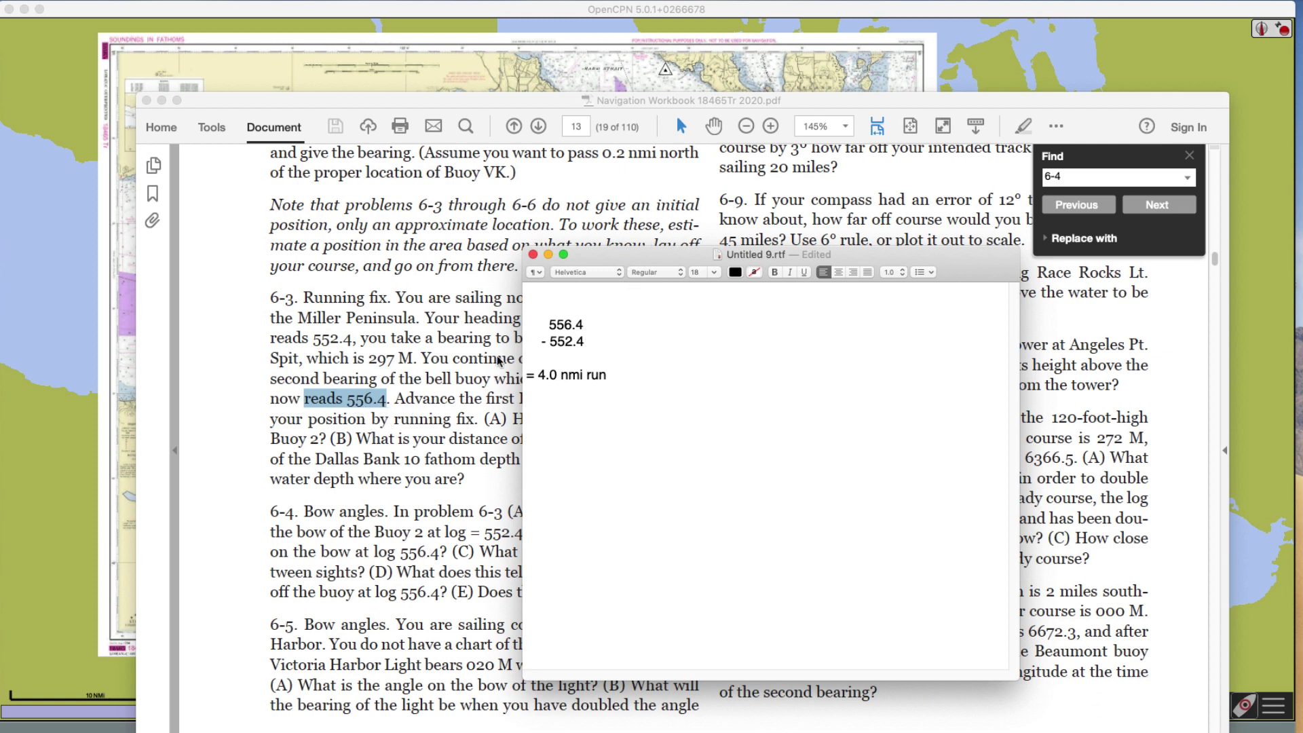
{"action": "left_click_drag", "start_coordinate": [612, 258], "coordinate": [874, 343]}
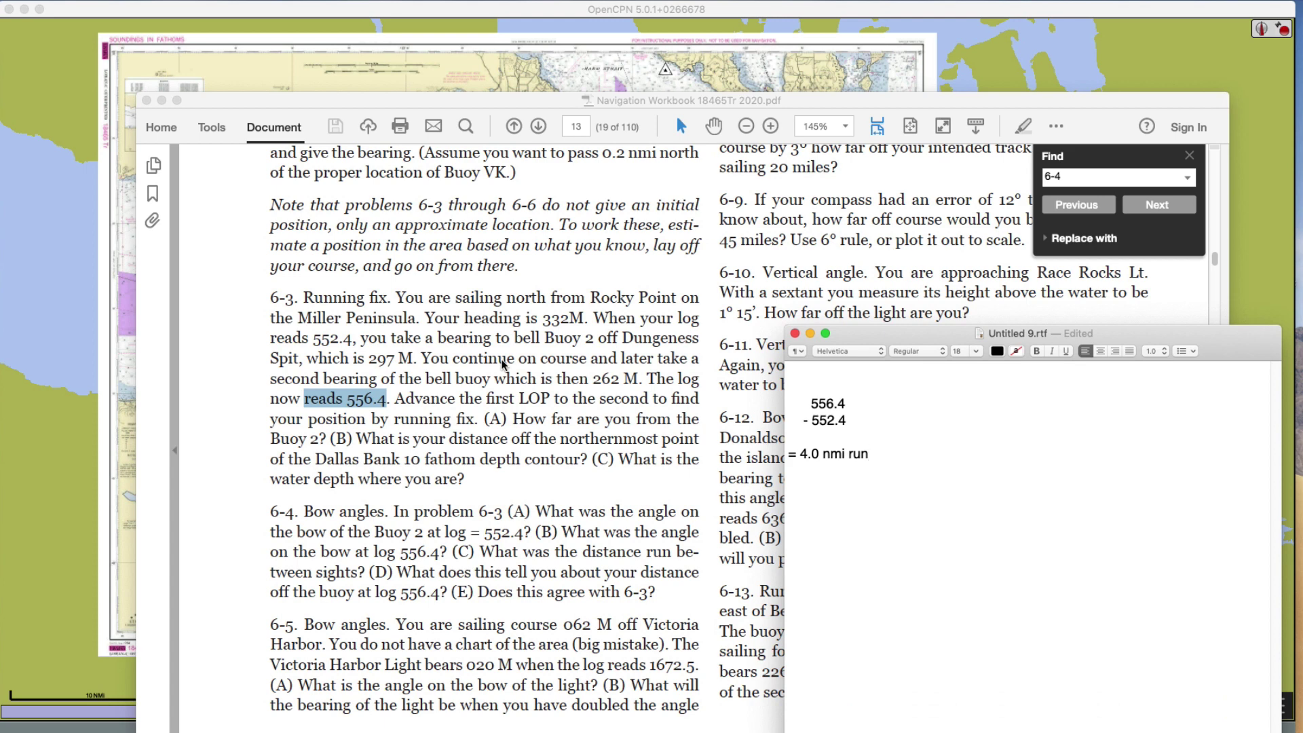
{"action": "left_click", "coordinate": [538, 318]}
{"action": "left_click", "coordinate": [1250, 349]}
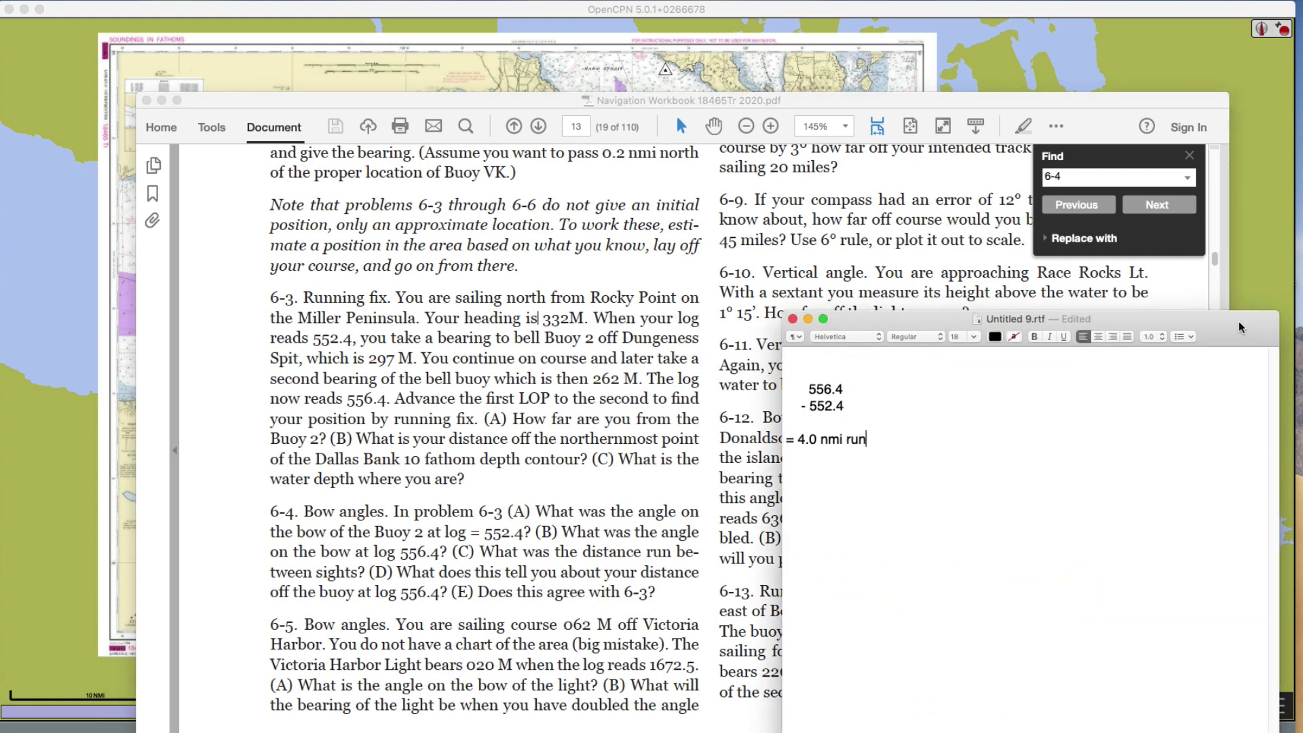
{"action": "key", "text": "super+m"}
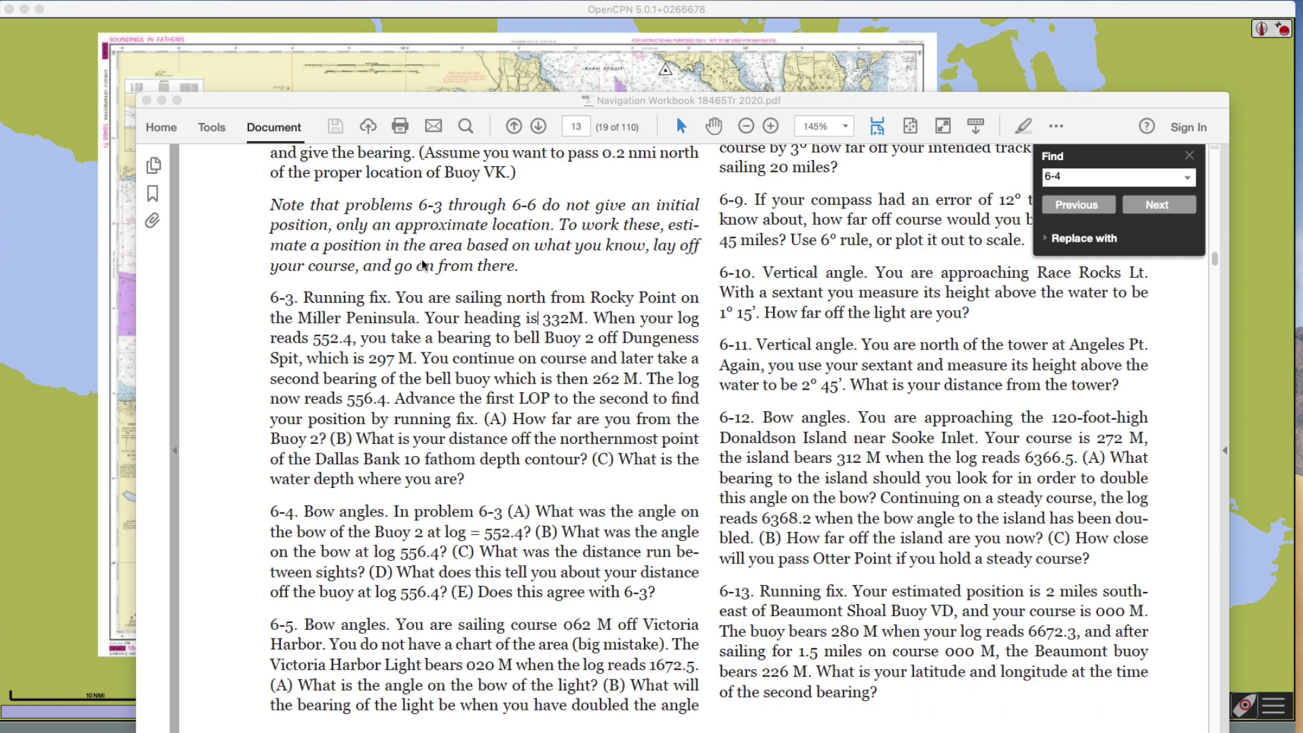
Switch to OpenCPN and locate the water north of Rocky Point on the Miller Peninsula in chart 18465 Tr.
{"action": "left_click", "coordinate": [335, 105]}
{"action": "left_click_drag", "start_coordinate": [336, 104], "coordinate": [342, 103]}
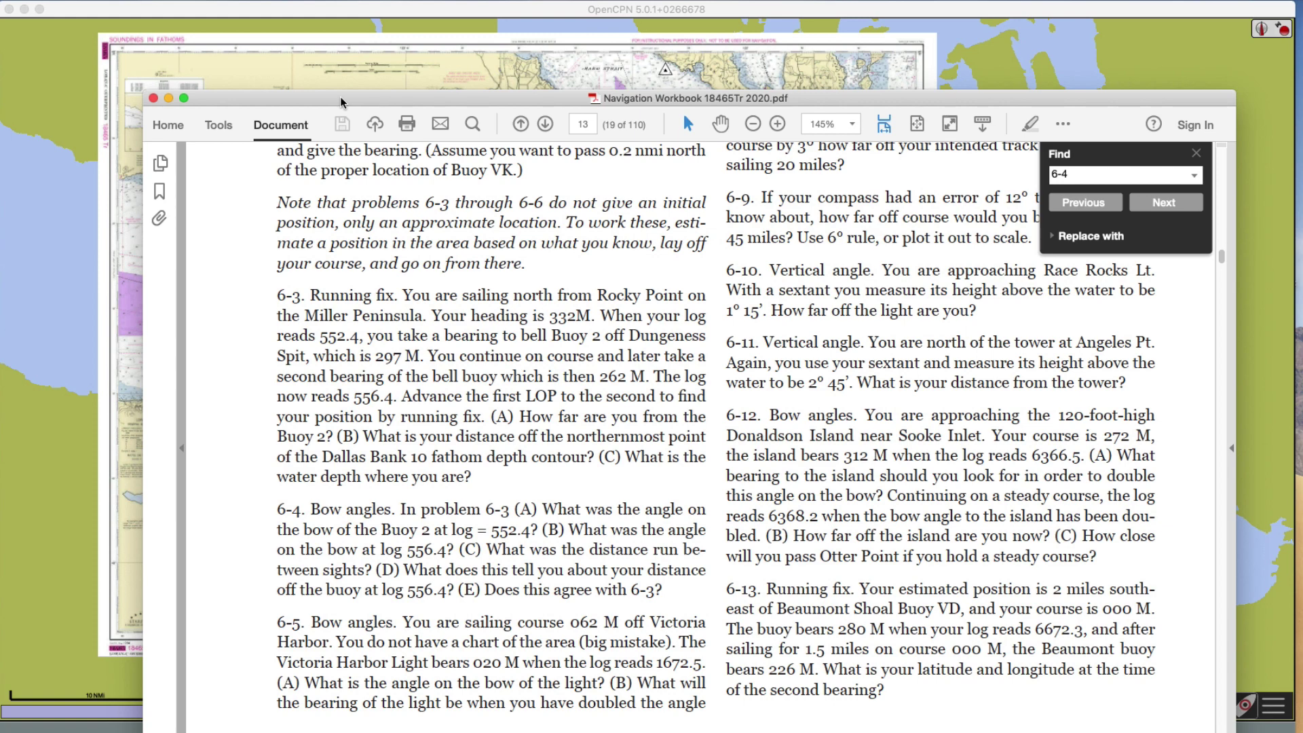
{"action": "key", "text": "super+Tab"}
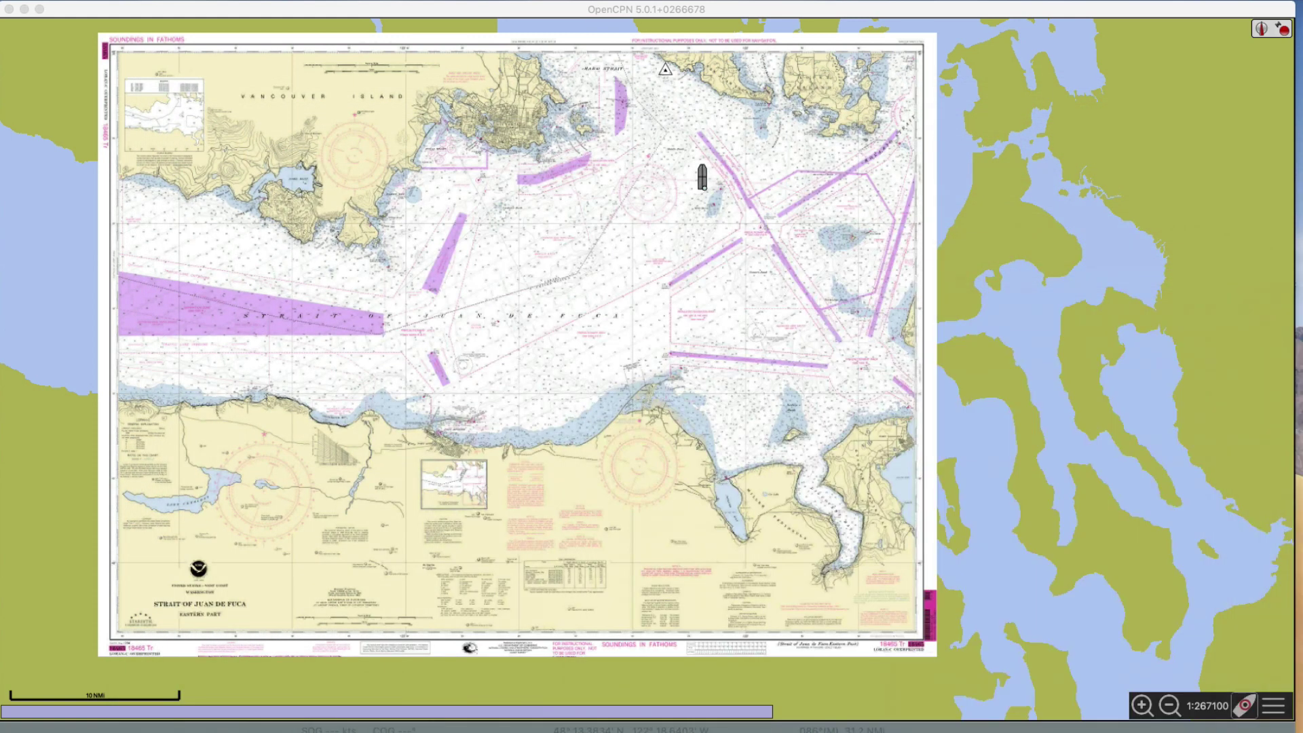
{"action": "scroll", "coordinate": [528, 467], "scroll_direction": "up", "scroll_amount": 1}
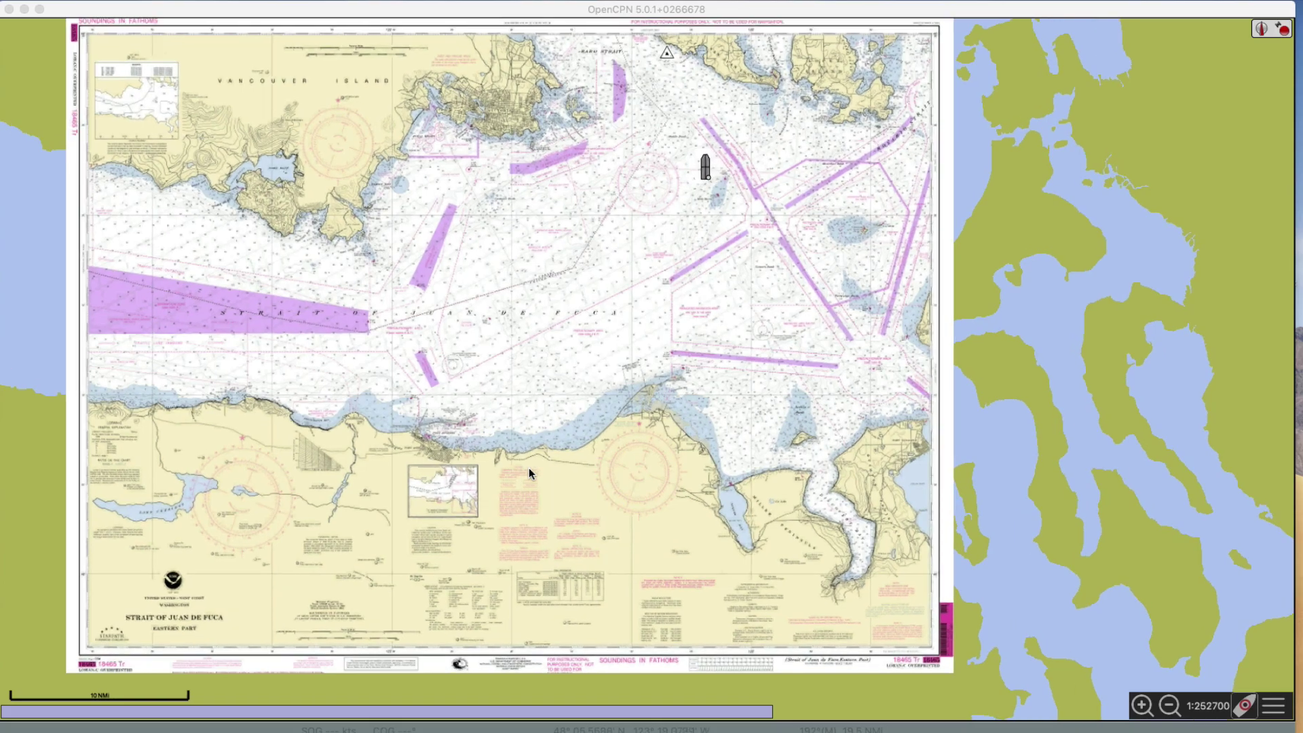
{"action": "scroll", "coordinate": [528, 467], "scroll_direction": "up", "scroll_amount": 5}
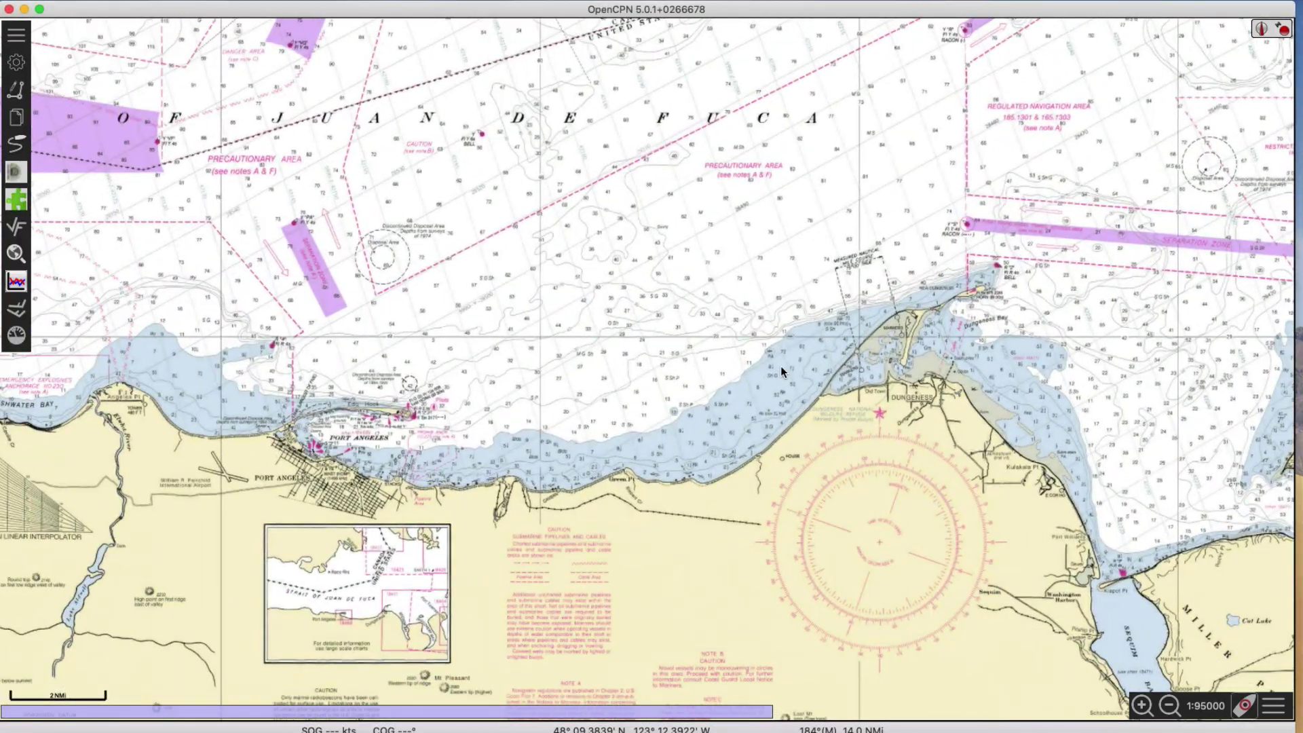
{"action": "left_click_drag", "start_coordinate": [780, 366], "coordinate": [305, 328]}
{"action": "scroll", "coordinate": [640, 514], "scroll_direction": "up", "scroll_amount": 2}
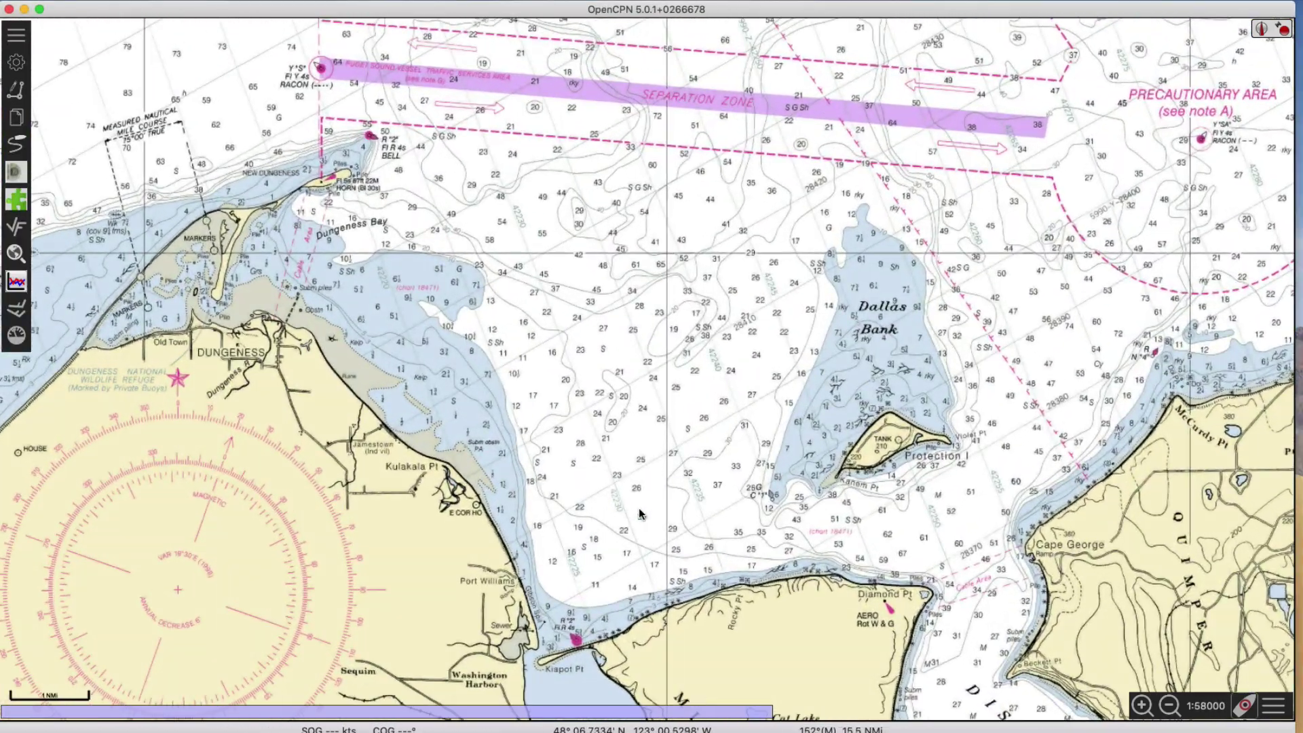
{"action": "scroll", "coordinate": [646, 556], "scroll_direction": "up", "scroll_amount": 2}
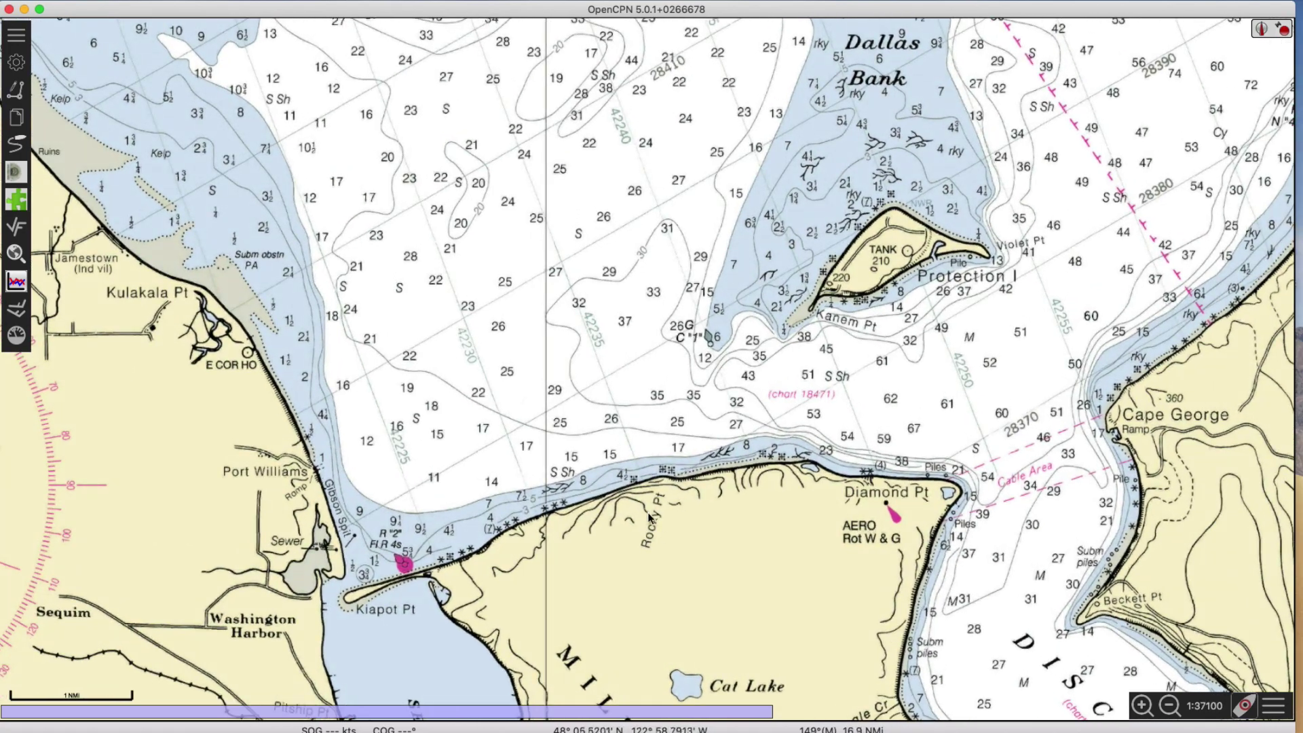
{"action": "scroll", "coordinate": [650, 517], "scroll_direction": "down", "scroll_amount": 1}
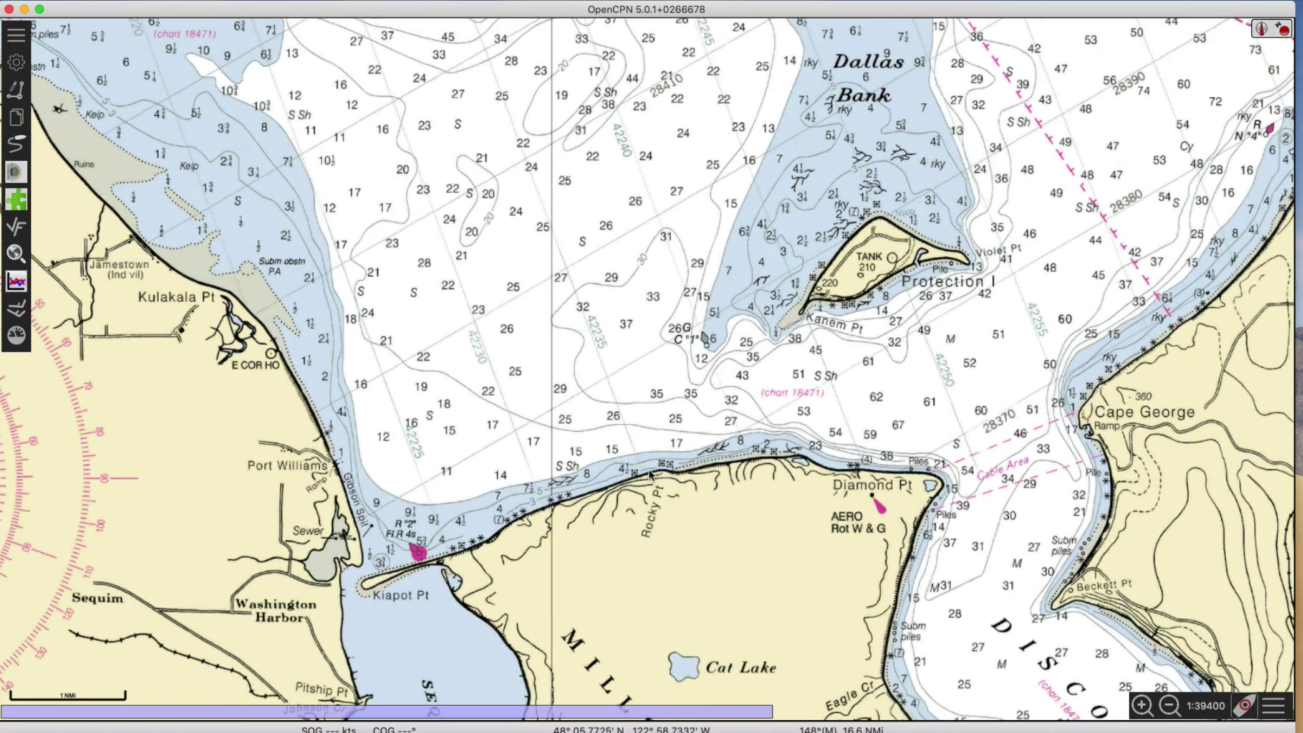
{"action": "left_click_drag", "start_coordinate": [650, 475], "coordinate": [741, 368]}
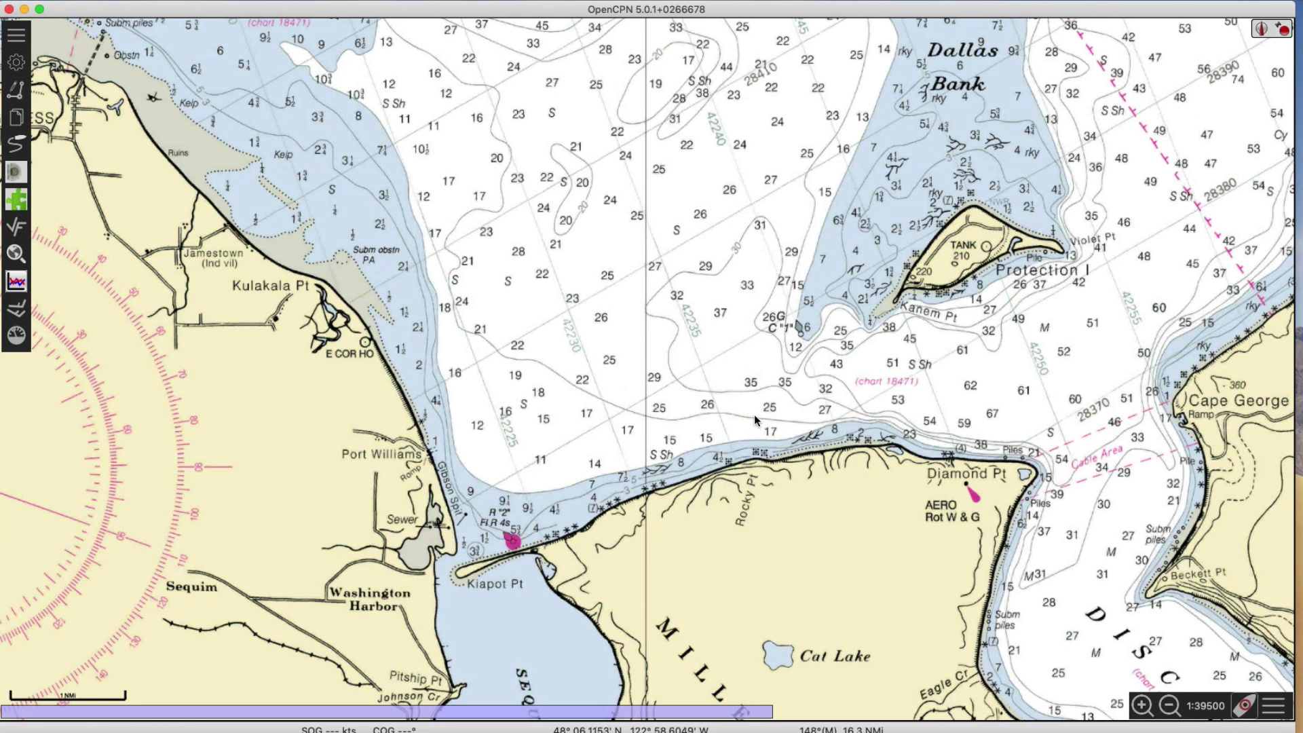
{"action": "left_click_drag", "start_coordinate": [706, 422], "coordinate": [690, 413]}
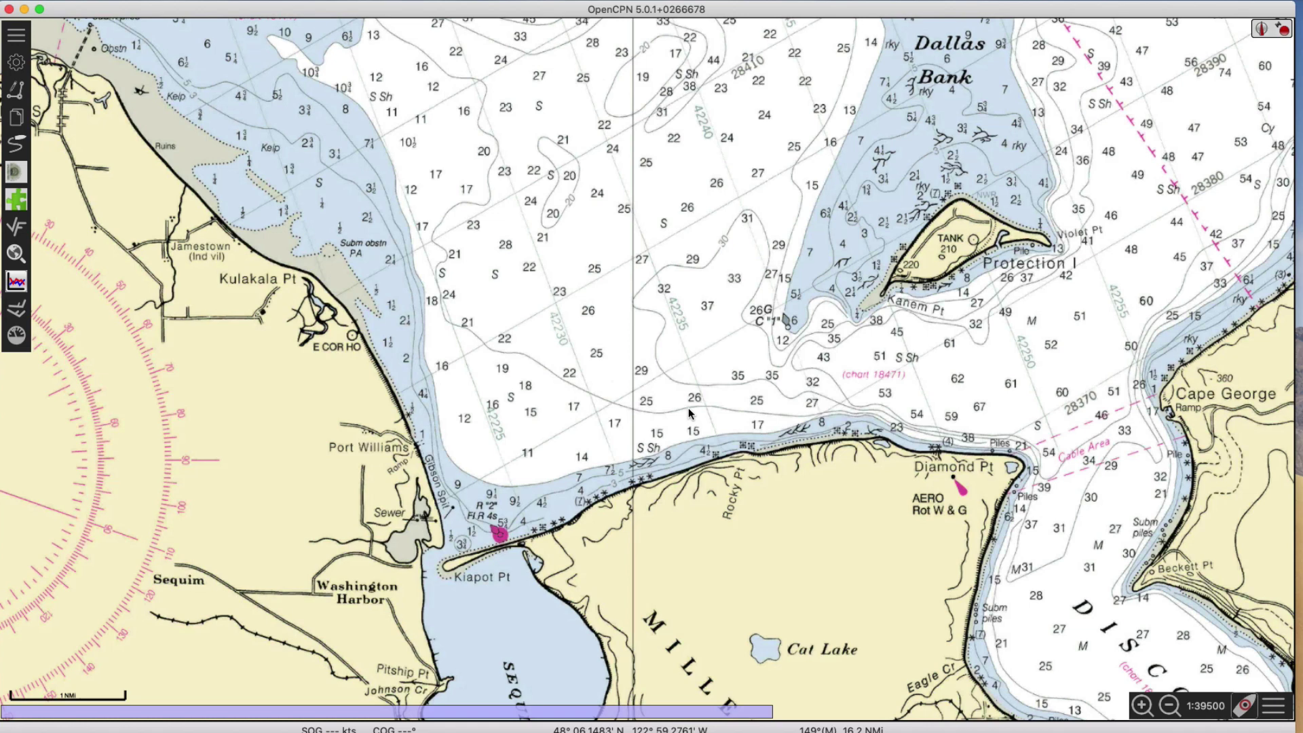
Draw a two-point trial route about 2.18 NMi long, running north from the water off Rocky Point.
{"action": "left_click", "coordinate": [16, 35]}
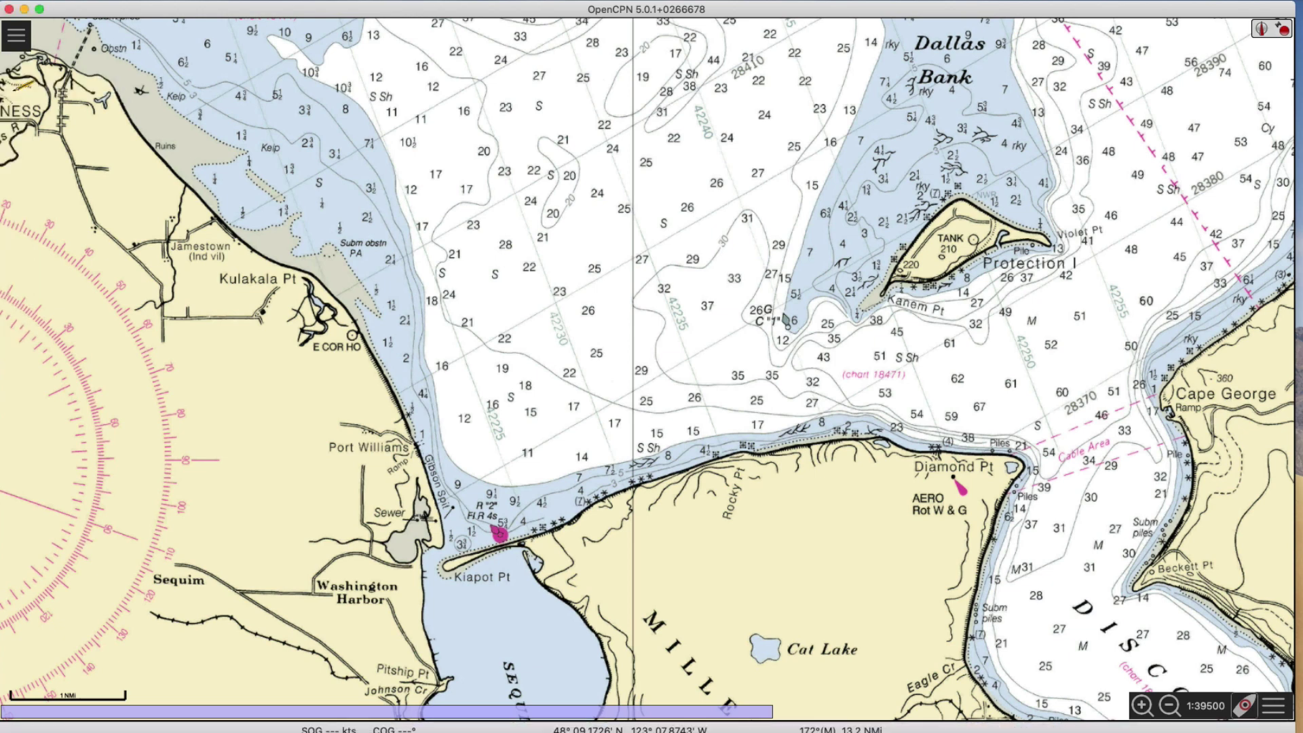
{"action": "left_click", "coordinate": [745, 421]}
{"action": "left_click", "coordinate": [725, 170]}
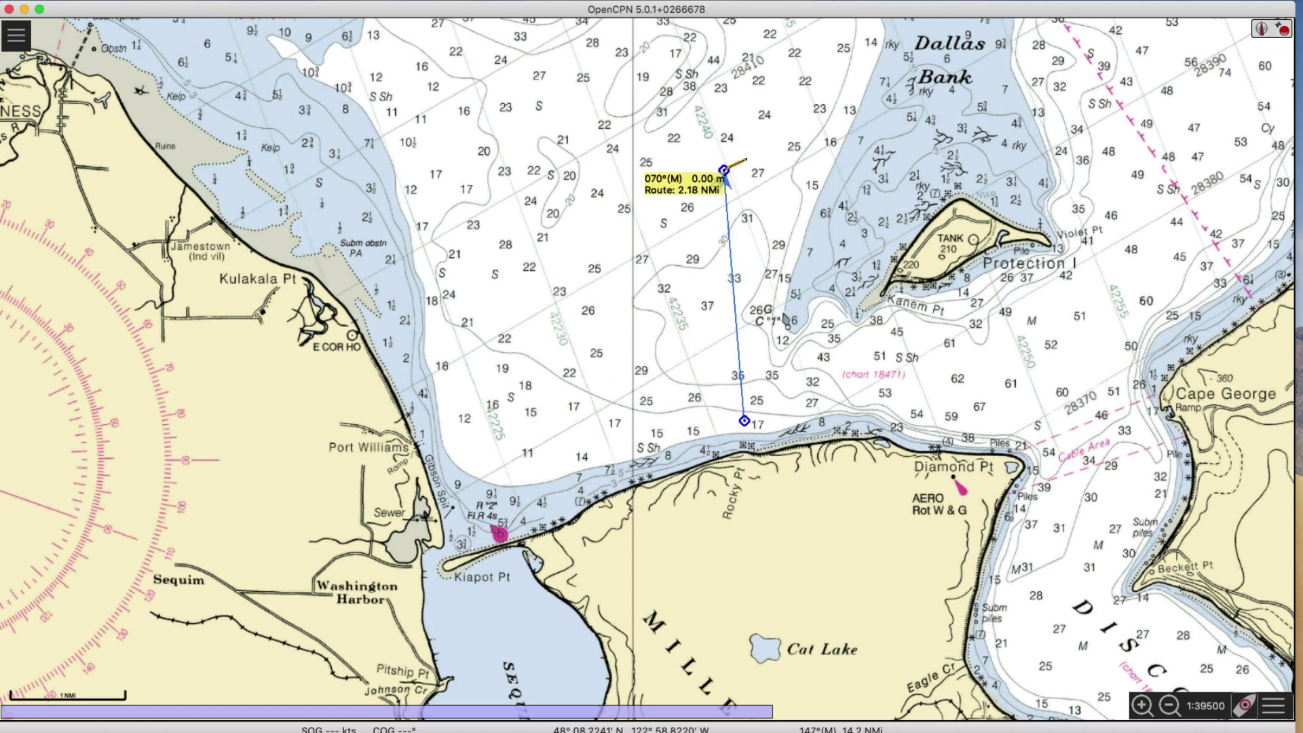
{"action": "key", "text": "Escape"}
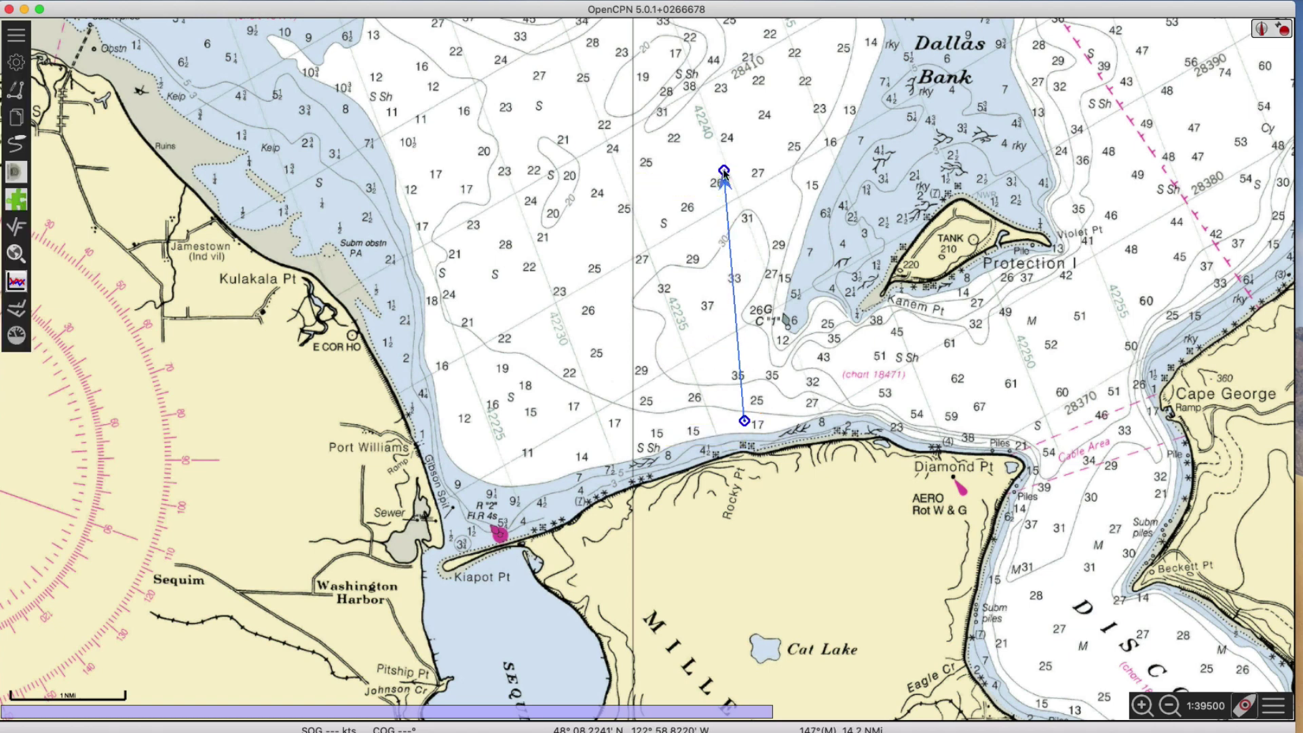
Delete the trial route north of Rocky Point.
{"action": "right_click", "coordinate": [732, 255]}
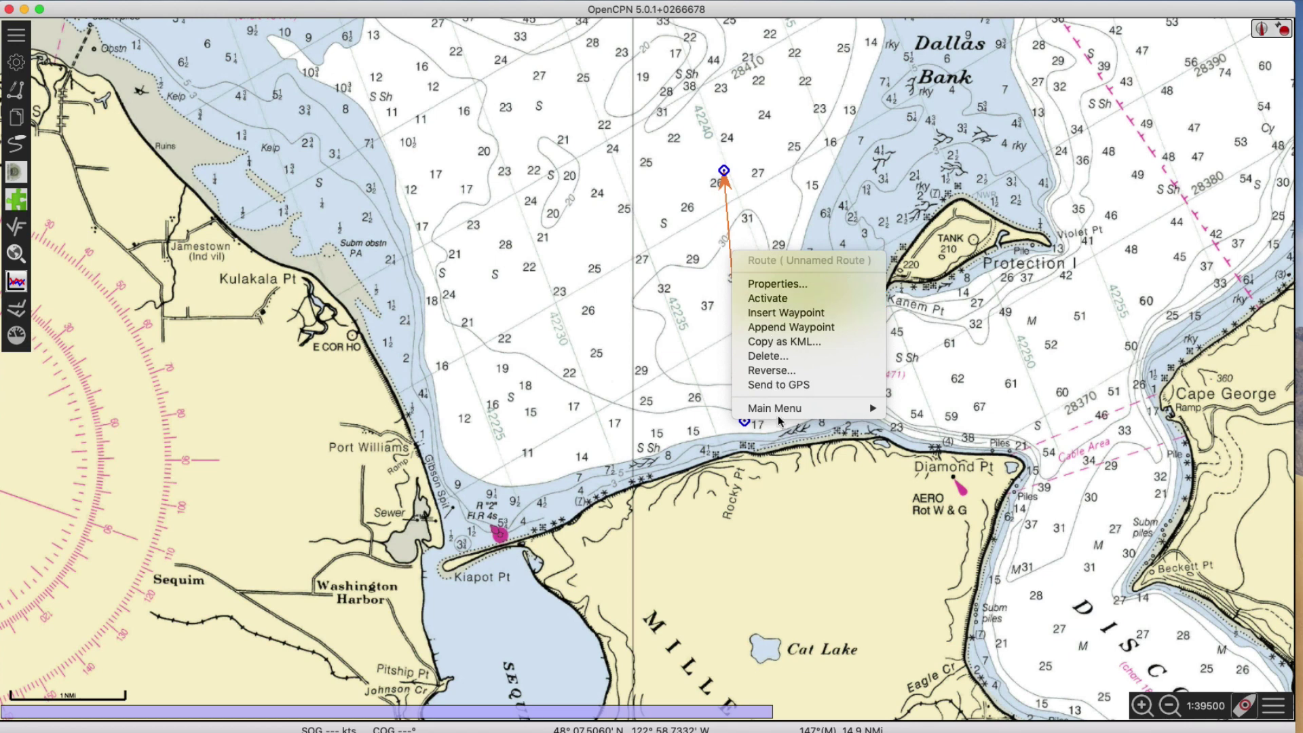
{"action": "left_click", "coordinate": [767, 357]}
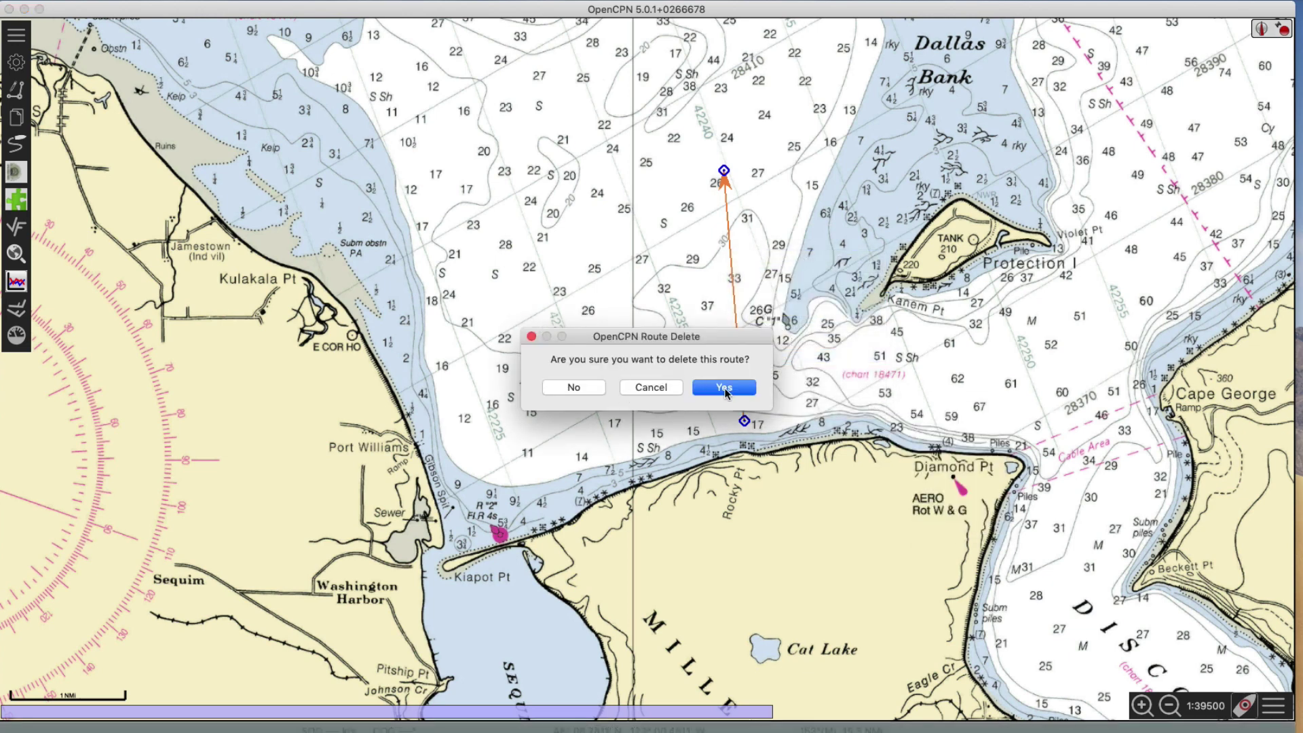
{"action": "left_click", "coordinate": [717, 384]}
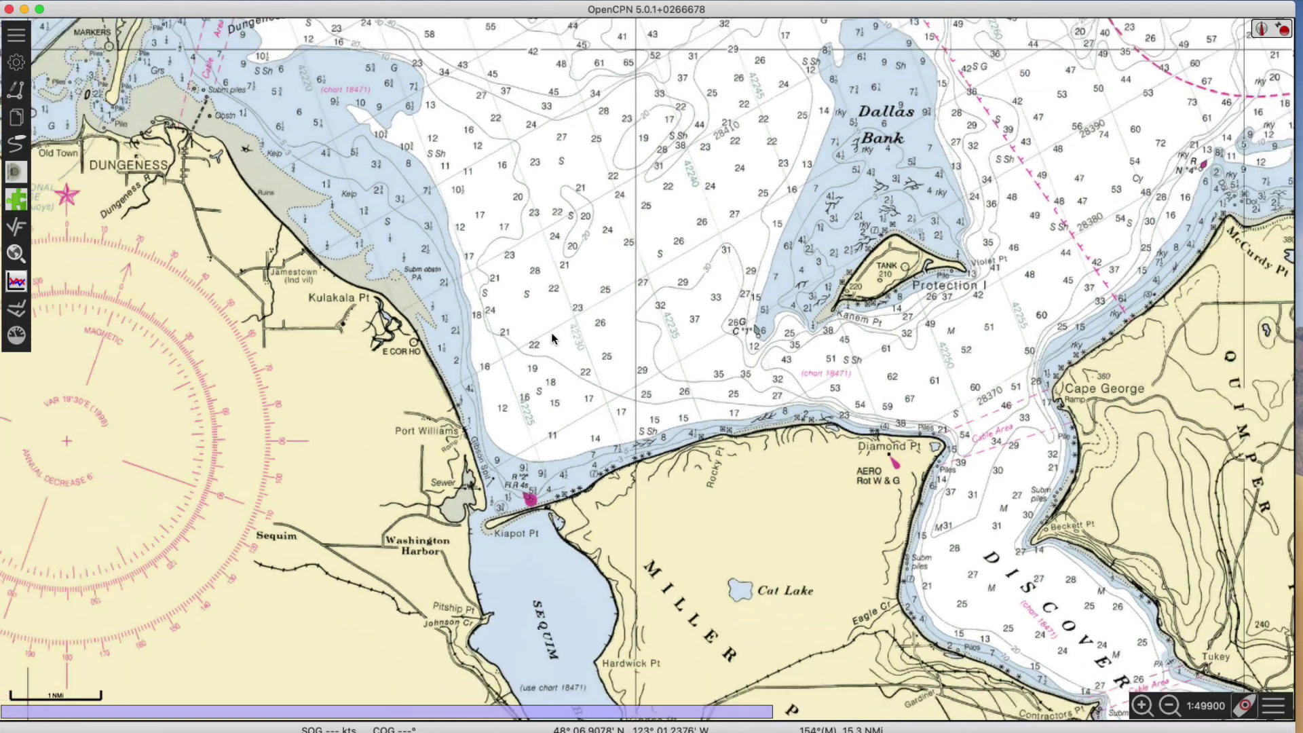
Examine the chart from the Miller Peninsula and Discovery Bay to the Strait of Juan de Fuca between Dungeness and Port Angeles.
{"action": "scroll", "coordinate": [645, 370], "scroll_direction": "down", "scroll_amount": 3}
{"action": "left_click_drag", "start_coordinate": [960, 501], "coordinate": [906, 319]}
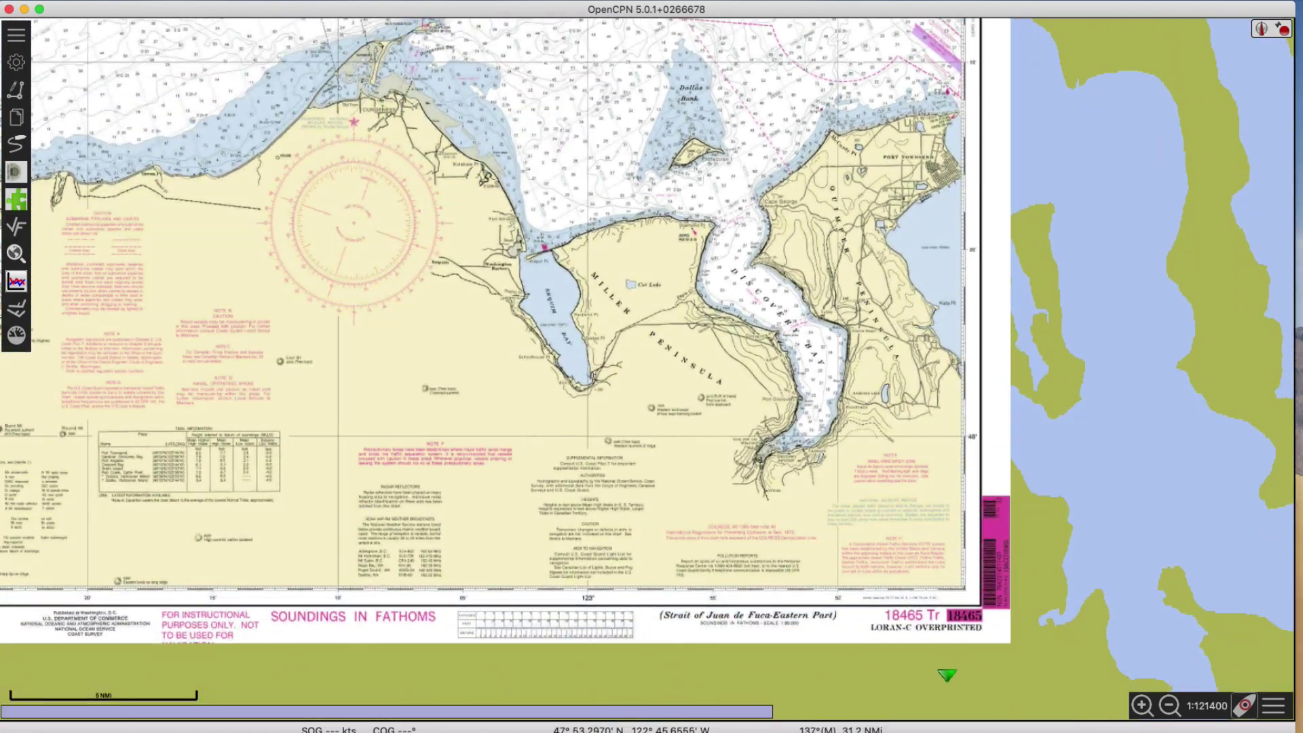
{"action": "left_click_drag", "start_coordinate": [480, 162], "coordinate": [772, 438]}
{"action": "scroll", "coordinate": [638, 350], "scroll_direction": "up", "scroll_amount": 1}
{"action": "scroll", "coordinate": [638, 350], "scroll_direction": "up", "scroll_amount": 3}
{"action": "left_click_drag", "start_coordinate": [681, 69], "coordinate": [883, 351]}
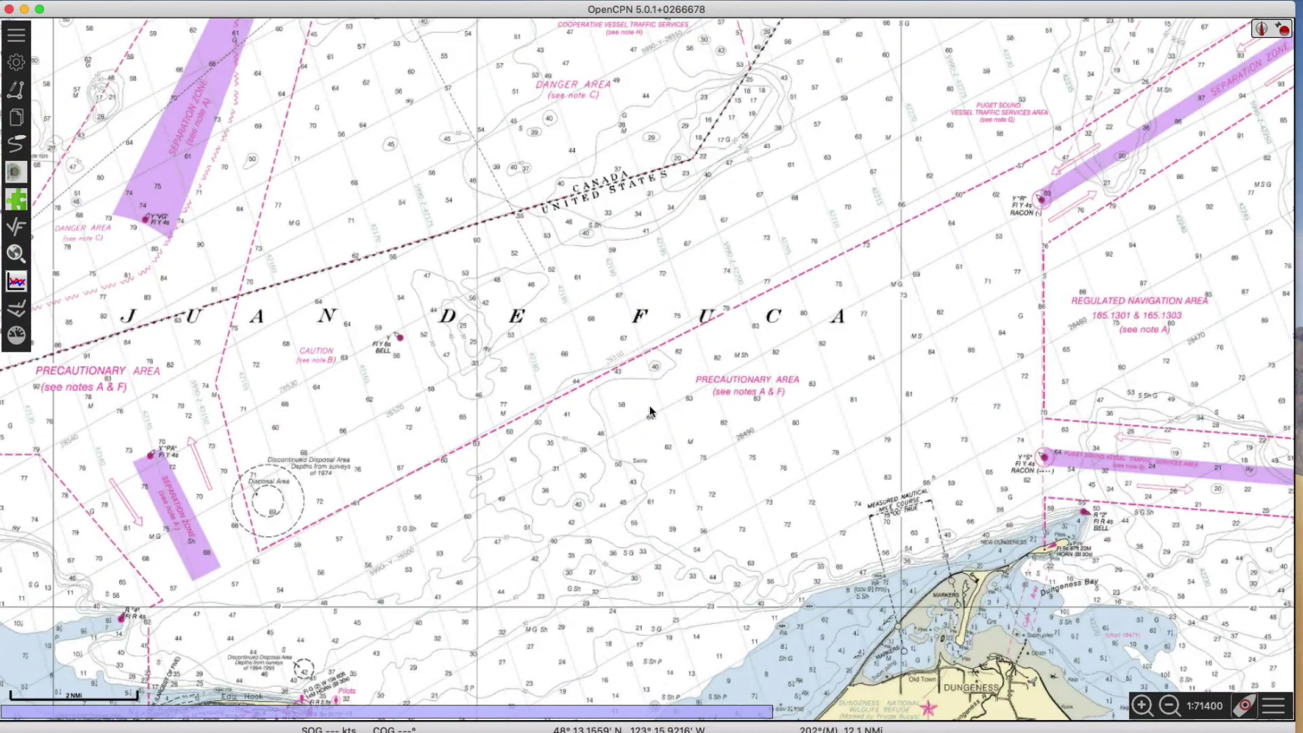
{"action": "scroll", "coordinate": [638, 400], "scroll_direction": "down", "scroll_amount": 2}
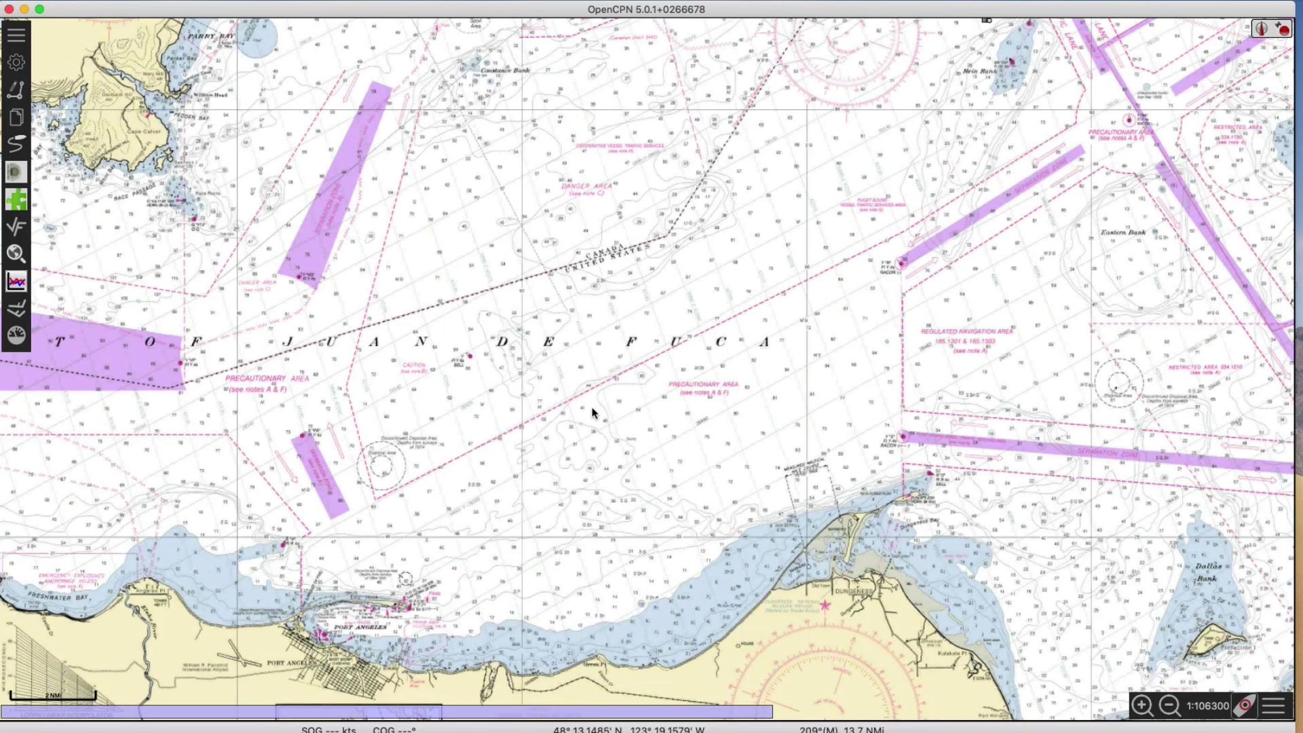
Examine the magnetic variation on the compass rose southwest of Middle Bank in the Strait of Juan de Fuca.
{"action": "key", "text": "Up"}
{"action": "key", "text": "Right"}
{"action": "scroll", "coordinate": [809, 292], "scroll_direction": "up", "scroll_amount": 2}
{"action": "left_click_drag", "start_coordinate": [812, 283], "coordinate": [791, 509]}
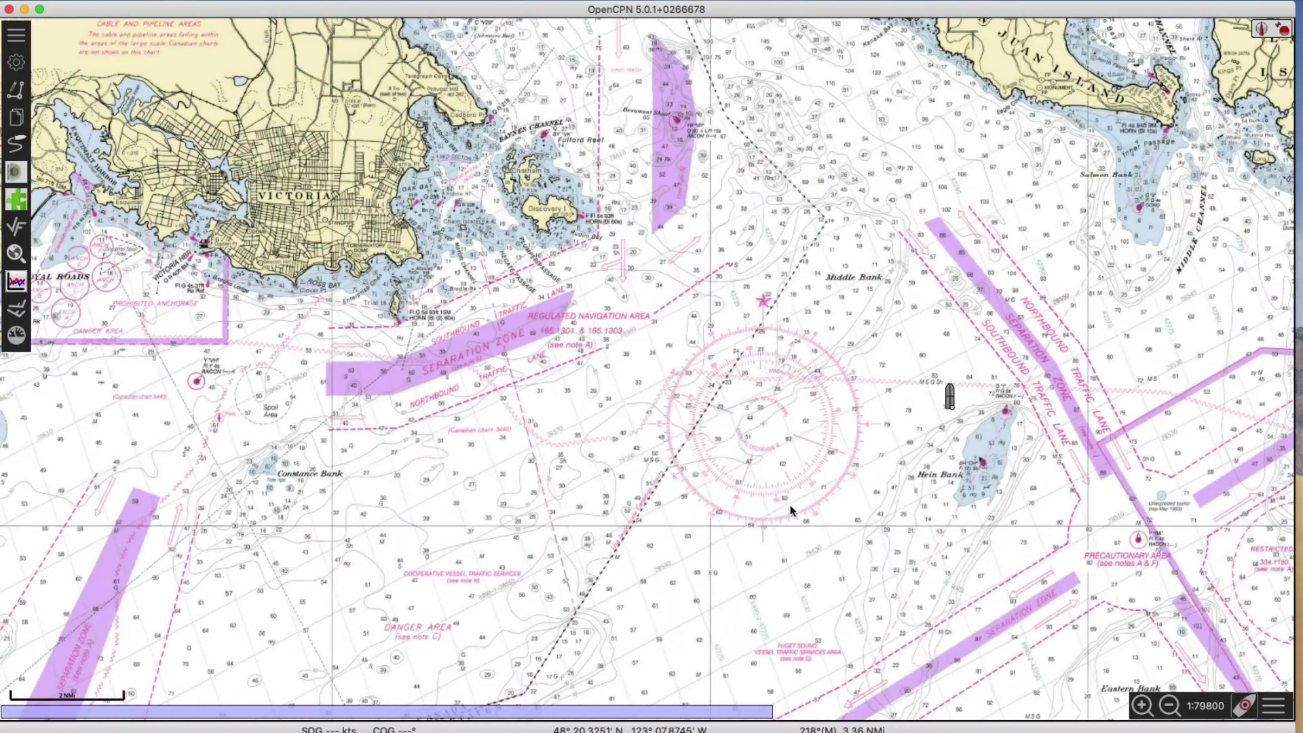
{"action": "scroll", "coordinate": [858, 523], "scroll_direction": "up", "scroll_amount": 3}
{"action": "scroll", "coordinate": [859, 522], "scroll_direction": "up", "scroll_amount": 1}
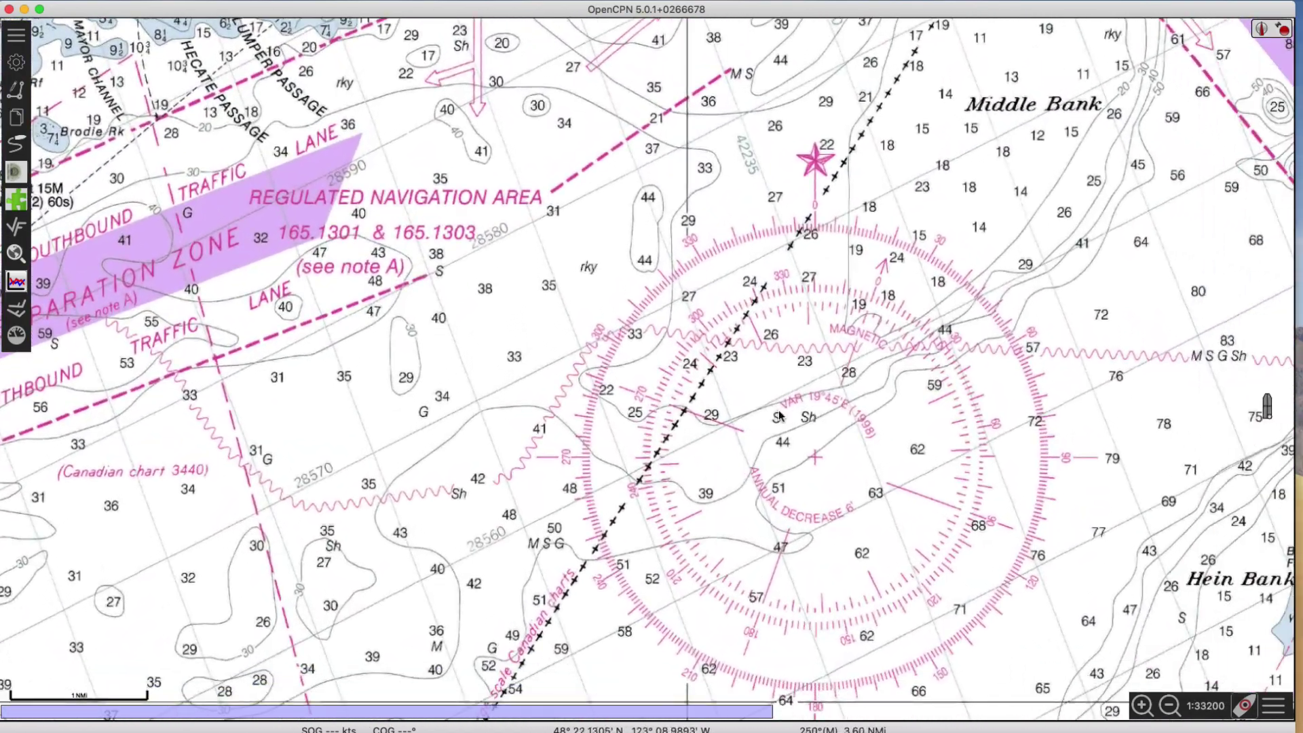
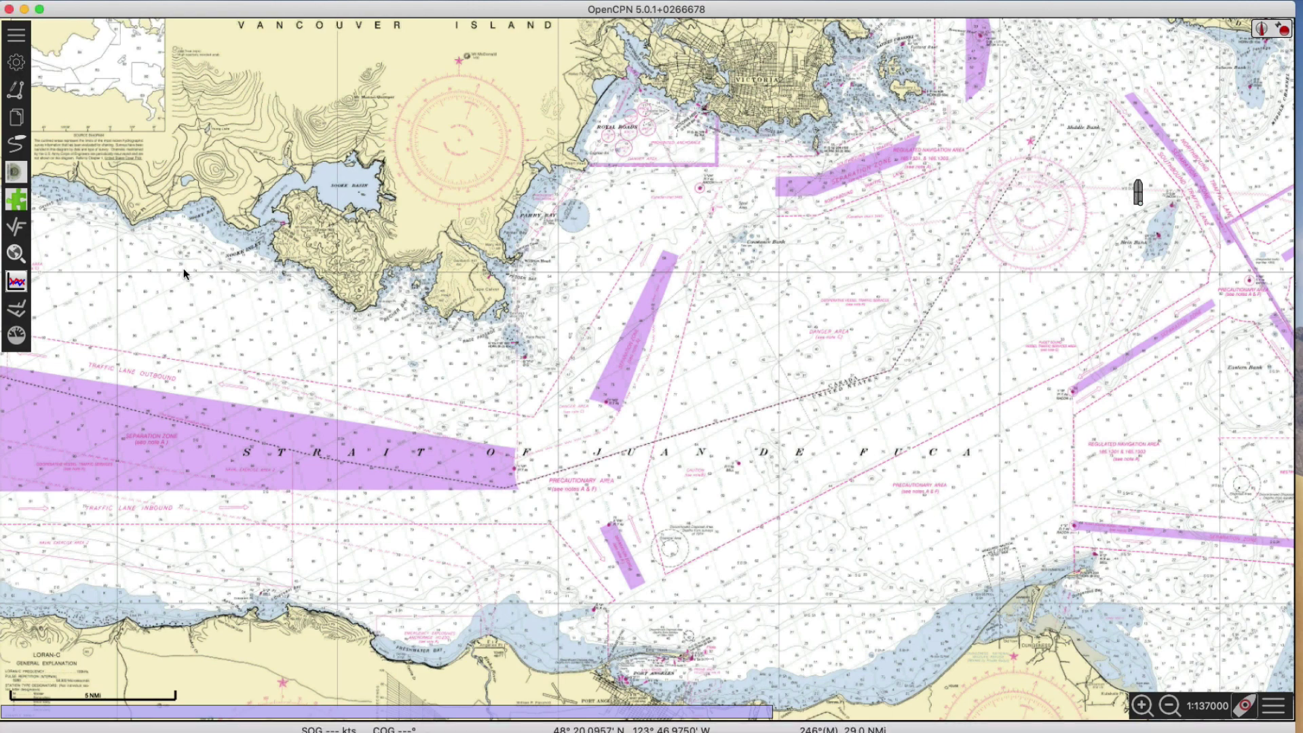
{"action": "left_click_drag", "start_coordinate": [183, 267], "coordinate": [356, 303]}
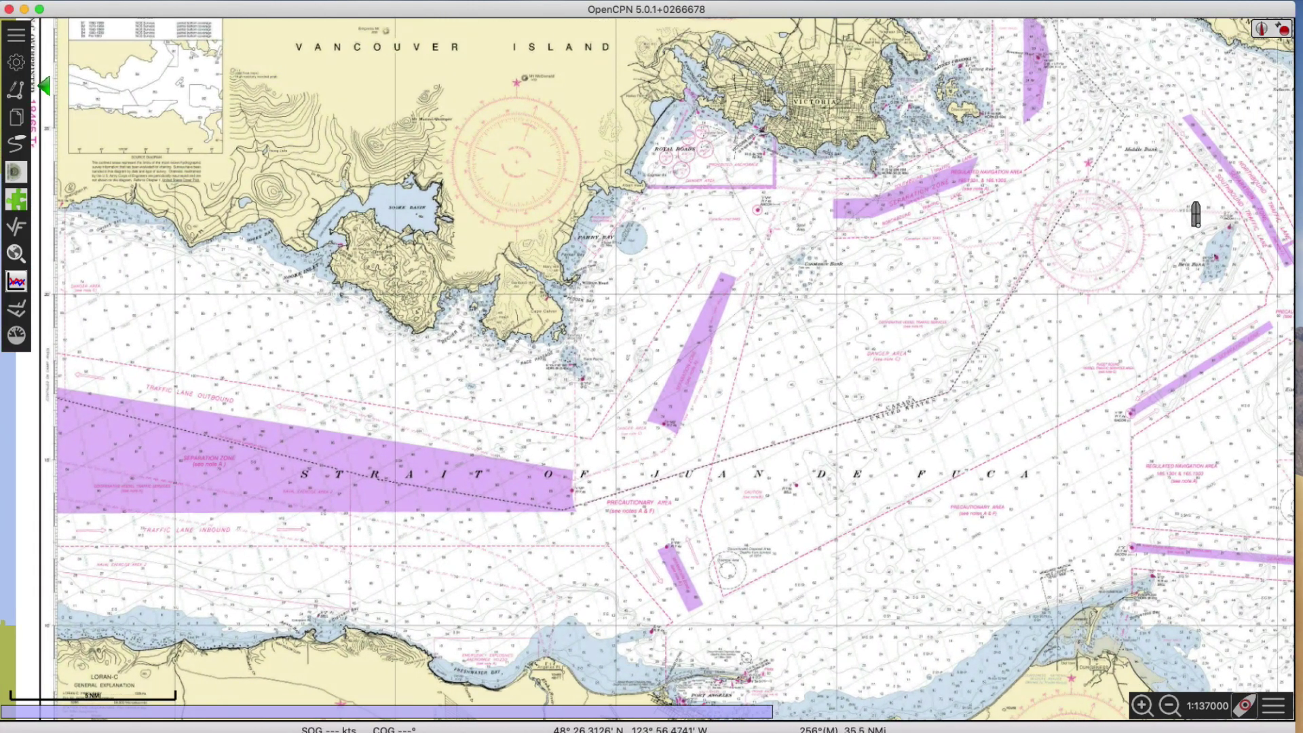
Review the display unit options for true and magnetic bearings and the user-set magnetic variation.
{"action": "left_click", "coordinate": [17, 64]}
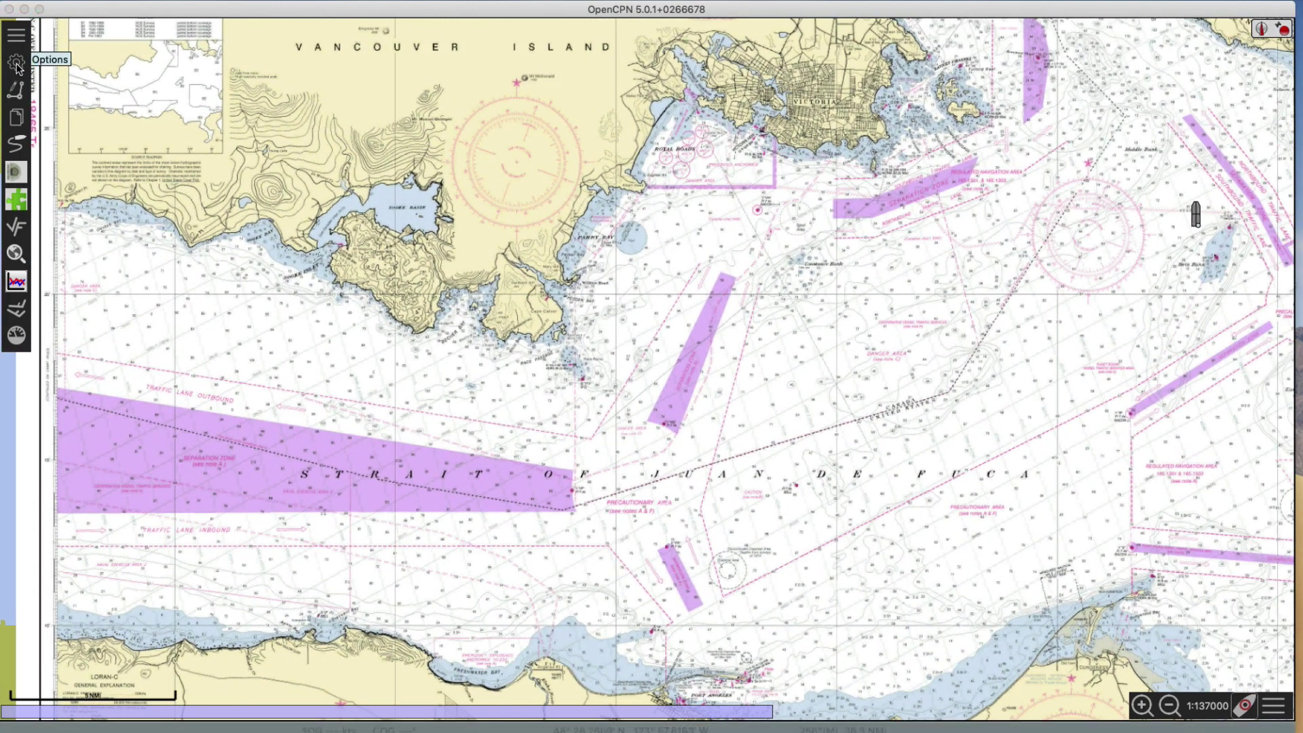
{"action": "left_click", "coordinate": [248, 117]}
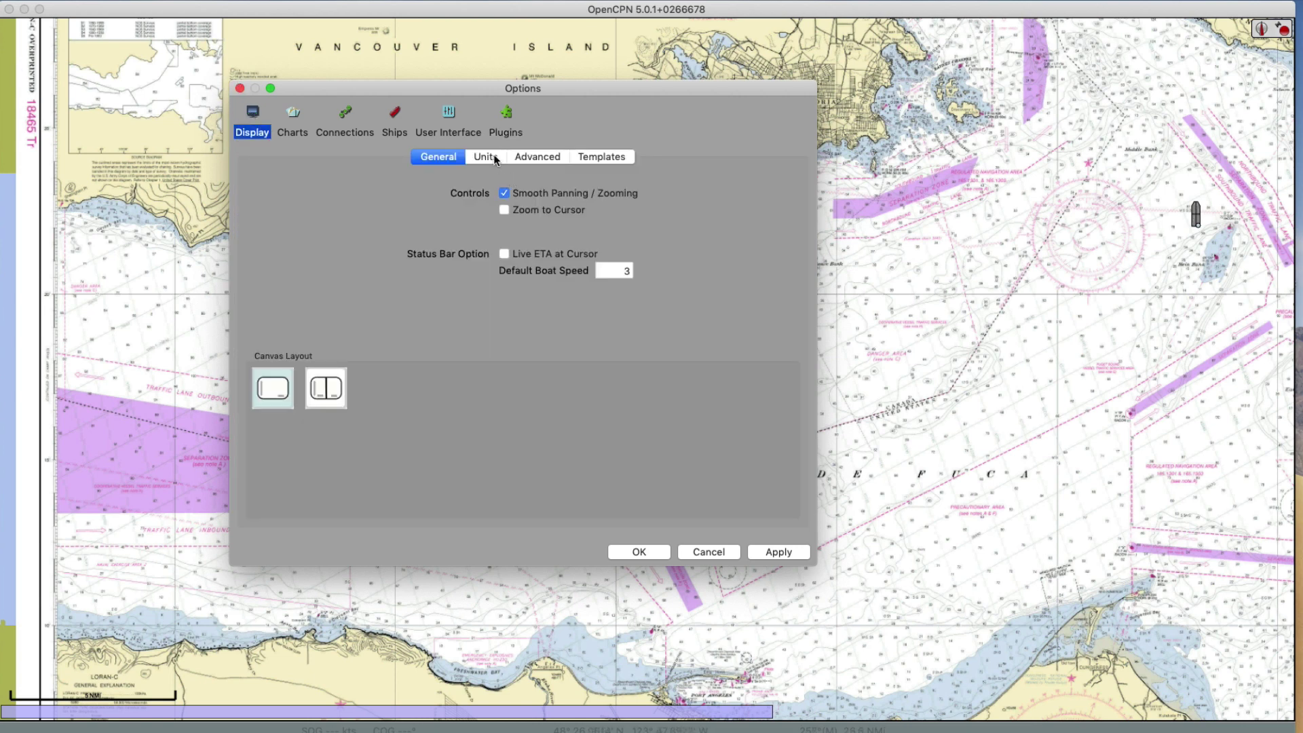
{"action": "left_click", "coordinate": [487, 157]}
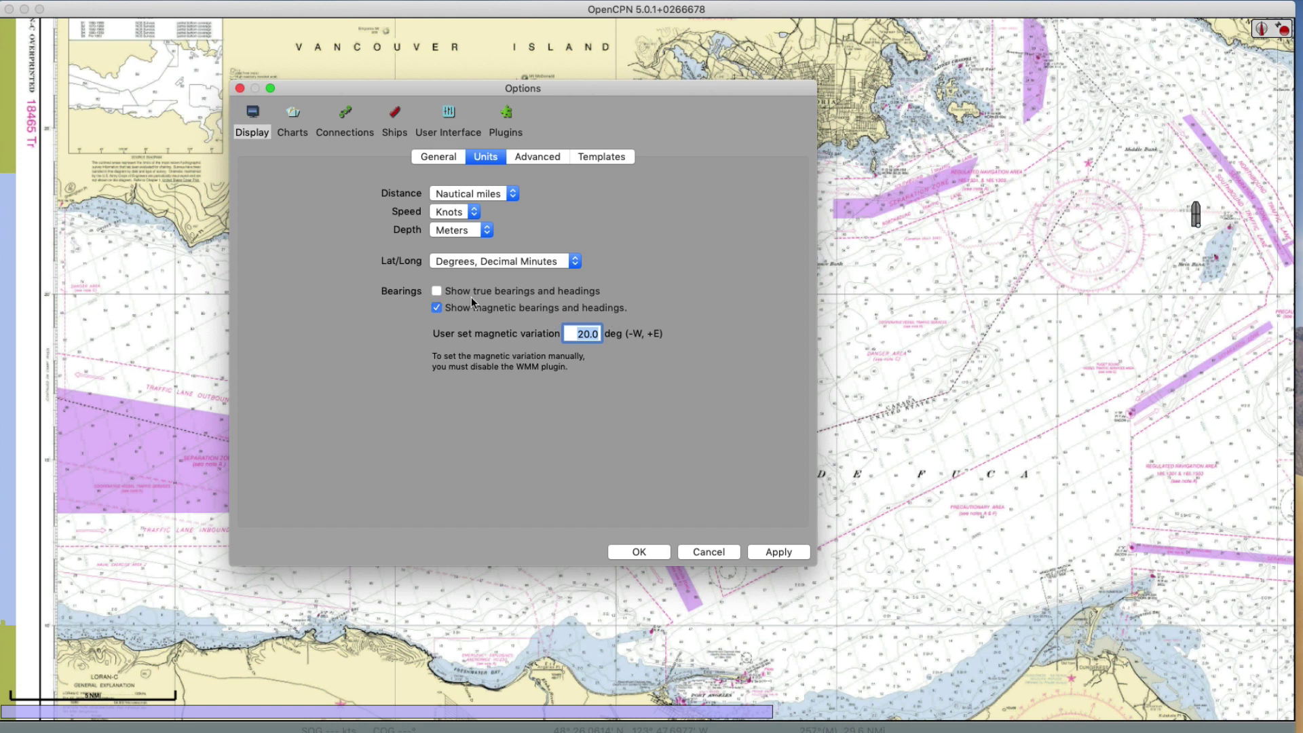
{"action": "left_click", "coordinate": [435, 292]}
{"action": "left_click", "coordinate": [437, 292]}
{"action": "left_click", "coordinate": [567, 333]}
{"action": "double_click", "coordinate": [587, 334]}
Check the description of the WMM plugin in the options, leaving the plugin disabled, and close the options.
{"action": "left_click", "coordinate": [508, 120]}
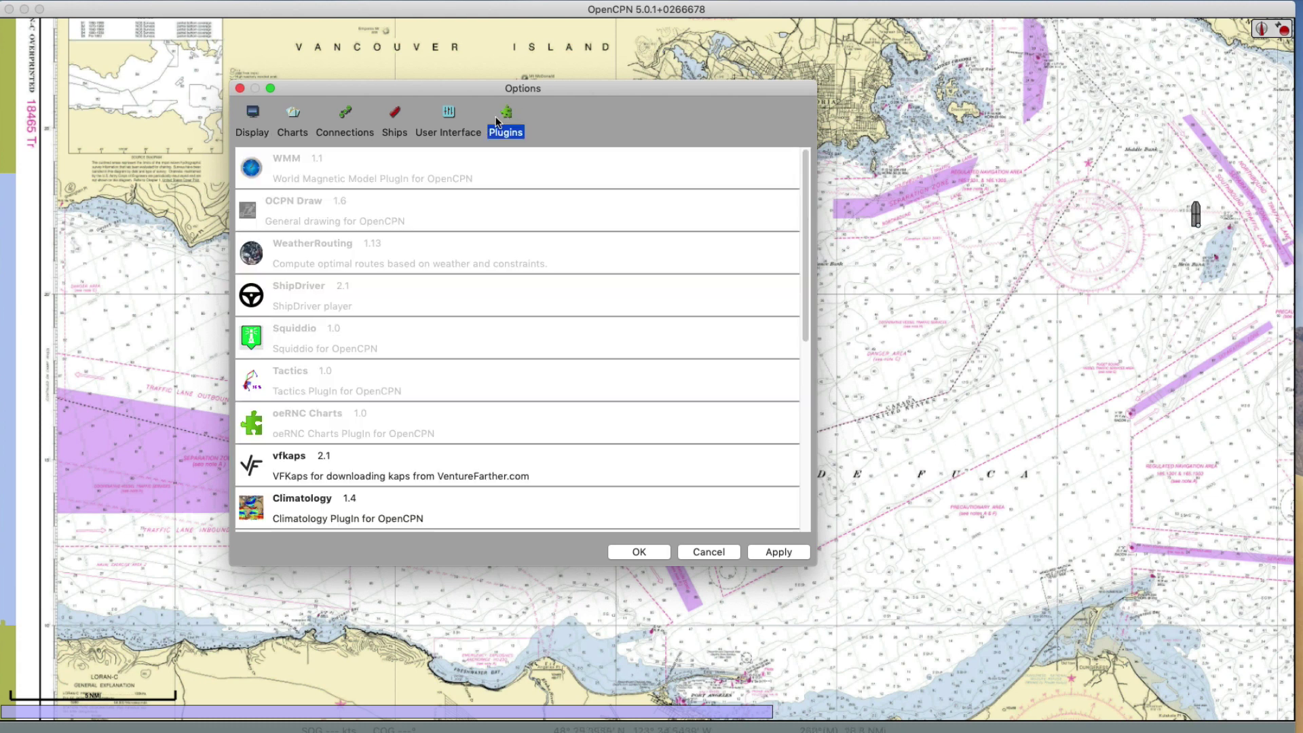
{"action": "left_click", "coordinate": [295, 161]}
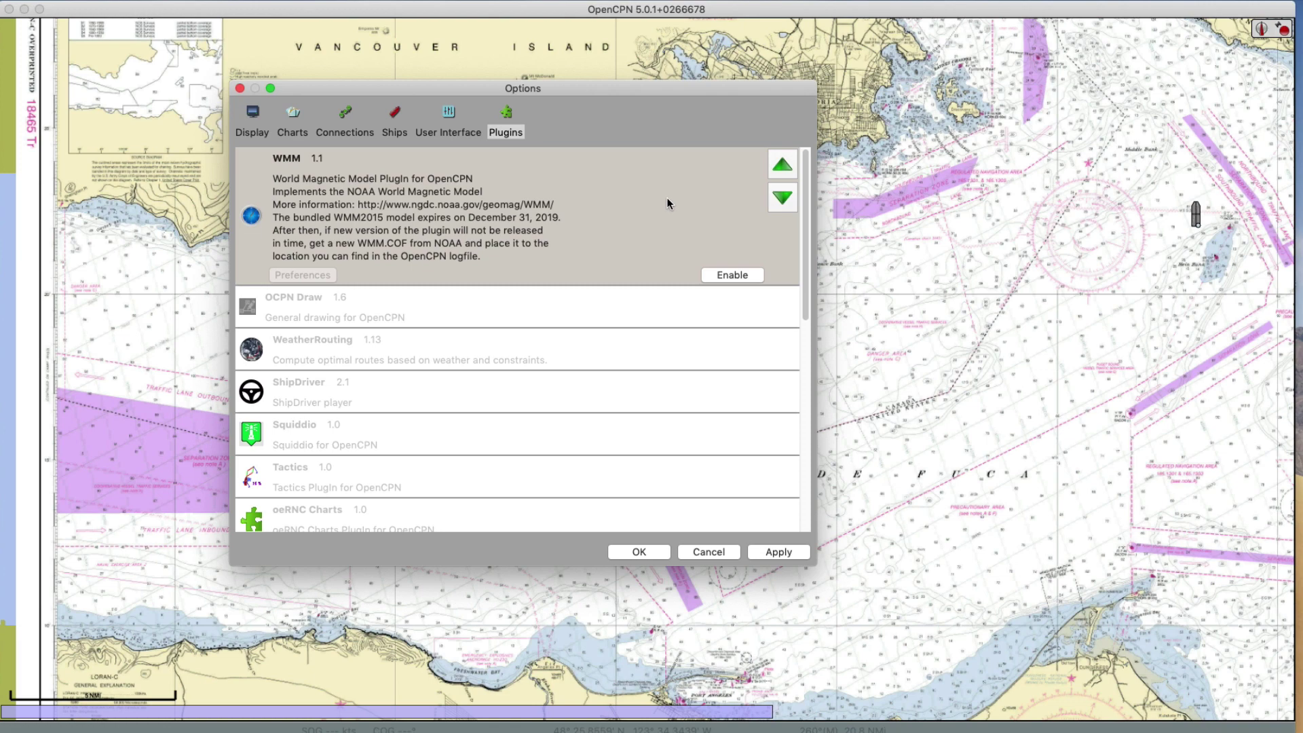
{"action": "left_click", "coordinate": [240, 89]}
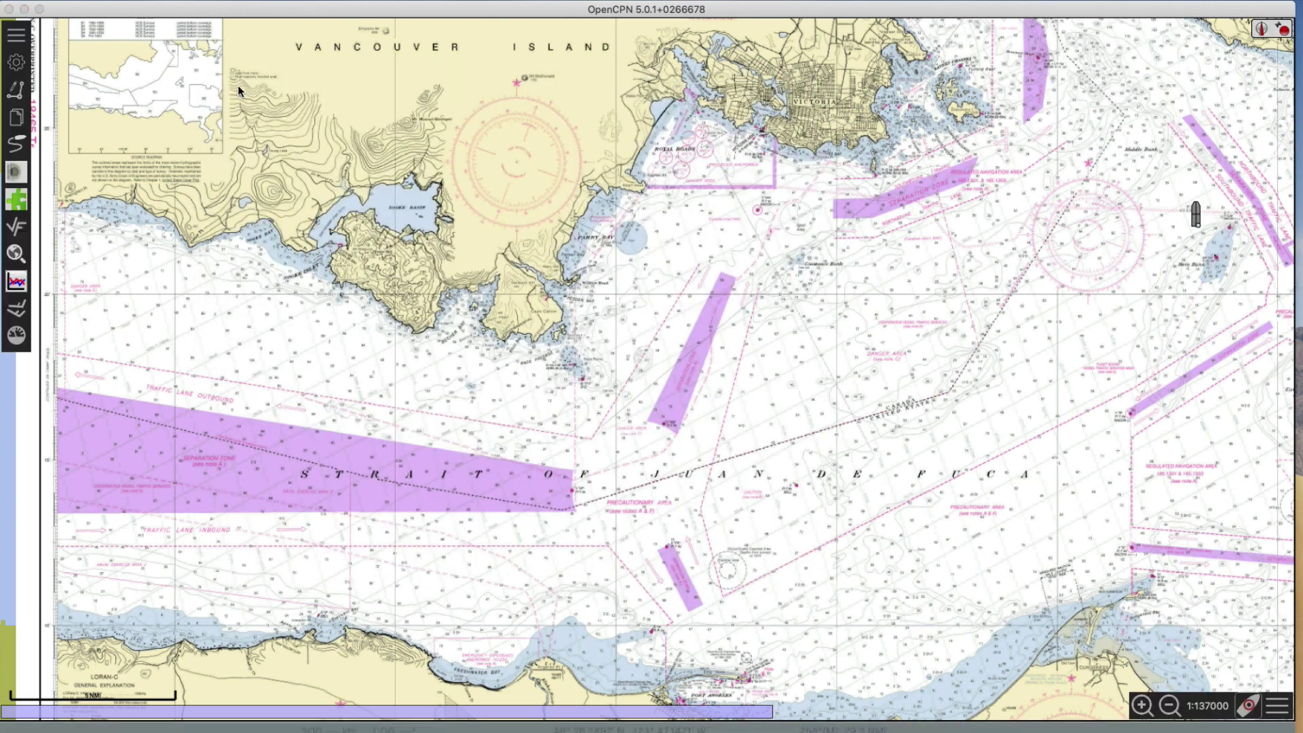
Draw a two-point route as the course line from the water just north of Rocky Point, heading 332° magnetic for about 7.0 NMi.
{"action": "scroll", "coordinate": [767, 315], "scroll_direction": "down", "scroll_amount": 5}
{"action": "scroll", "coordinate": [768, 315], "scroll_direction": "right", "scroll_amount": 5}
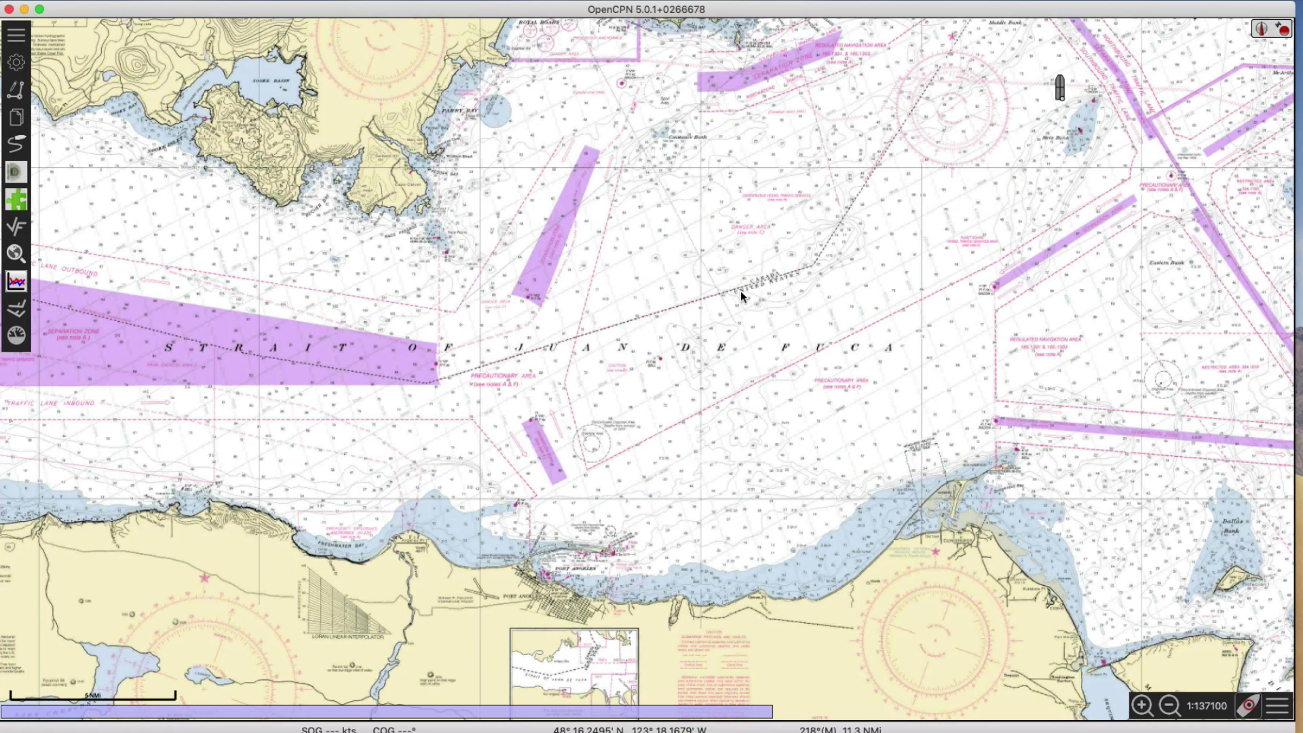
{"action": "scroll", "coordinate": [751, 369], "scroll_direction": "down", "scroll_amount": 6}
{"action": "scroll", "coordinate": [751, 369], "scroll_direction": "right", "scroll_amount": 10}
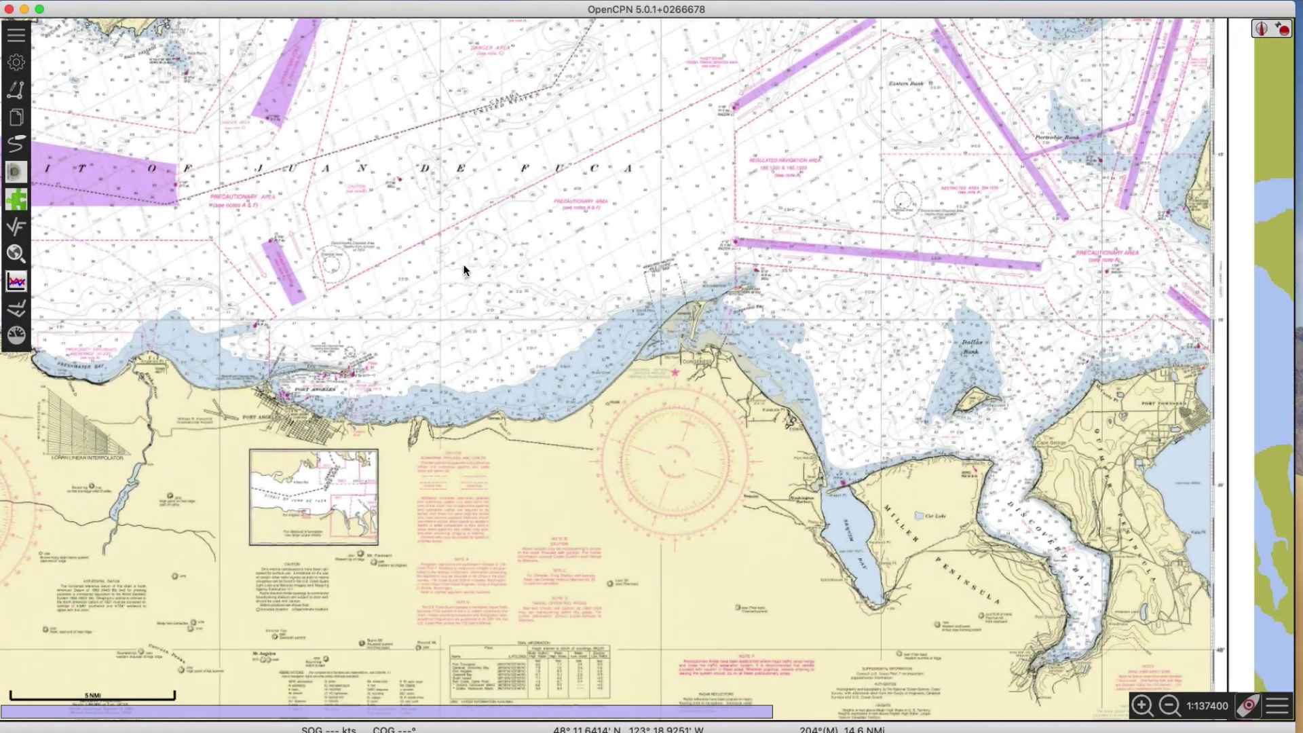
{"action": "scroll", "coordinate": [645, 435], "scroll_direction": "up", "scroll_amount": 5}
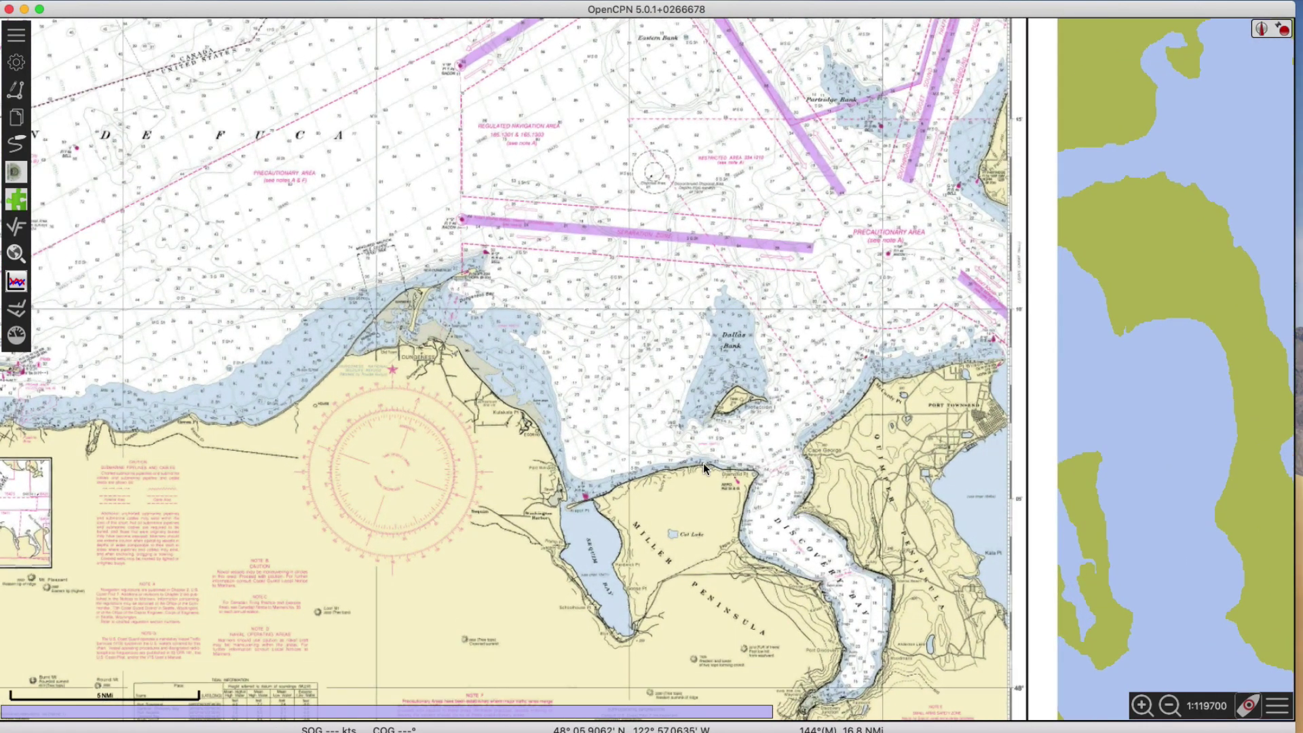
{"action": "scroll", "coordinate": [670, 431], "scroll_direction": "down", "scroll_amount": 3}
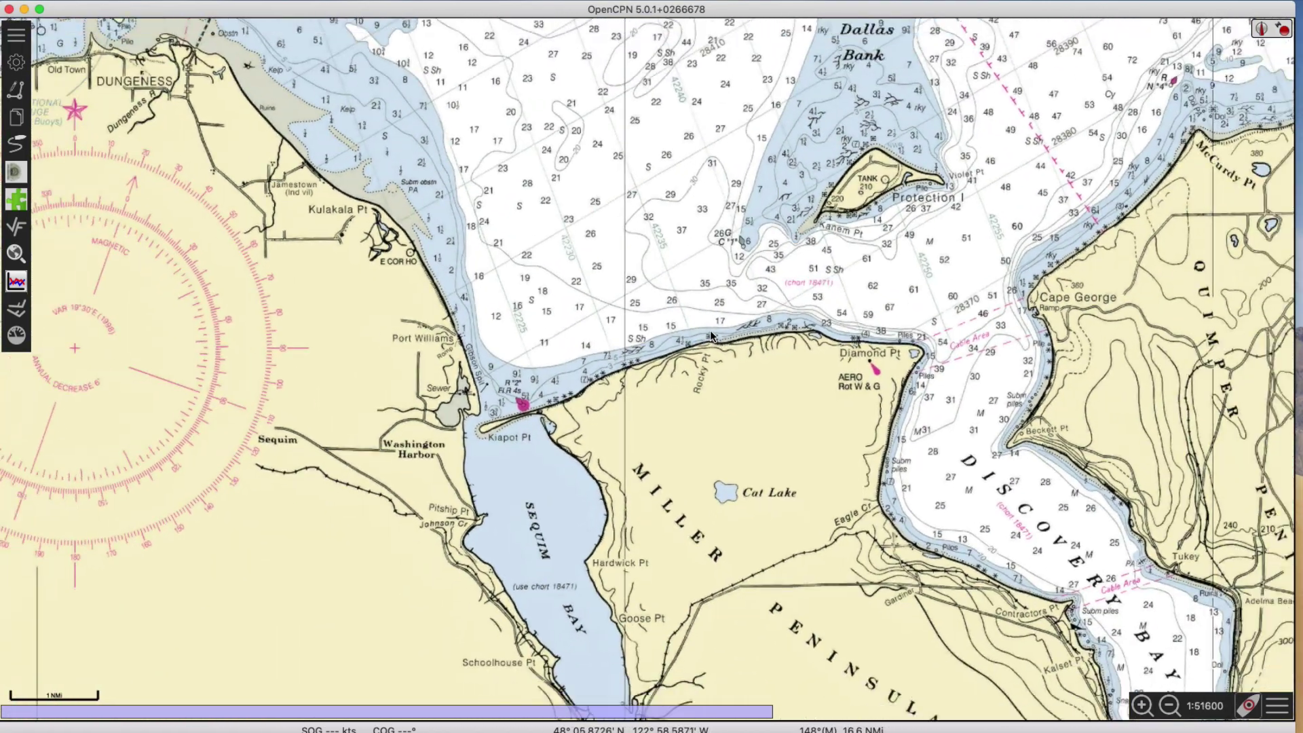
{"action": "scroll", "coordinate": [700, 343], "scroll_direction": "up", "scroll_amount": 2}
{"action": "scroll", "coordinate": [701, 343], "scroll_direction": "right", "scroll_amount": 1}
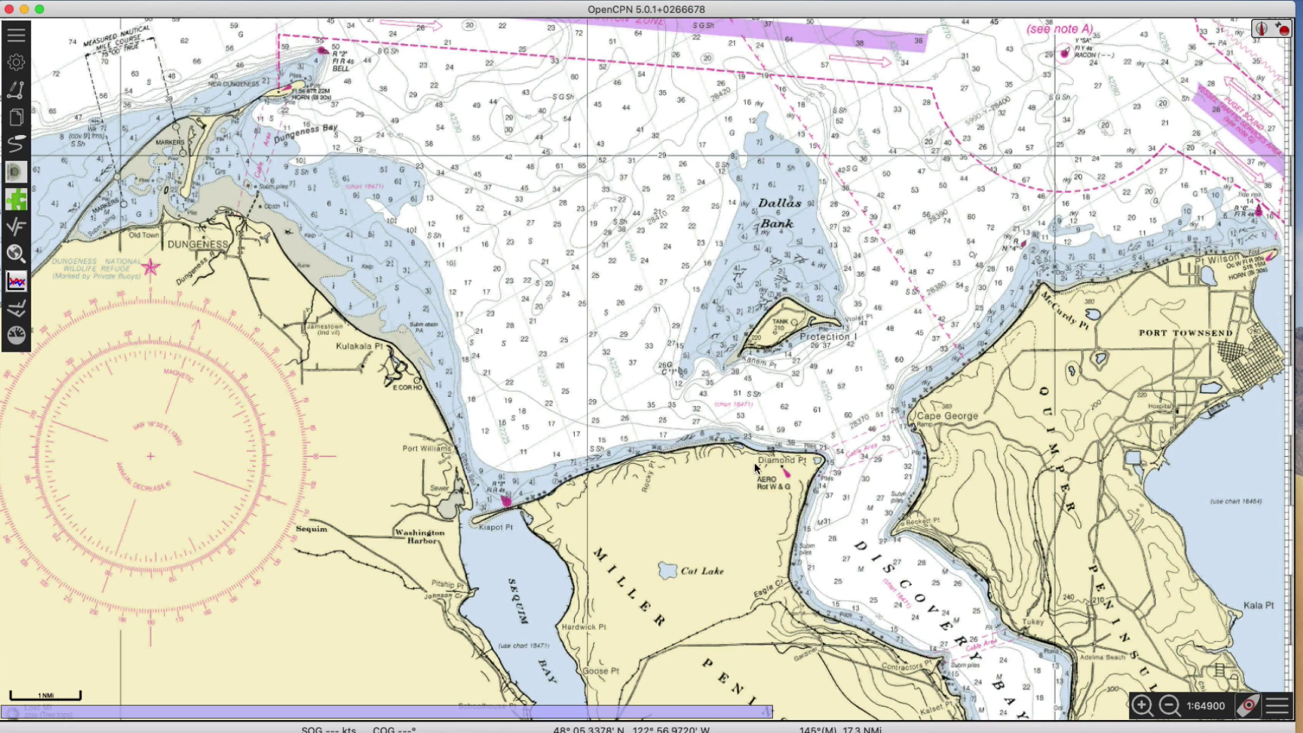
{"action": "scroll", "coordinate": [756, 478], "scroll_direction": "up", "scroll_amount": 3}
{"action": "scroll", "coordinate": [761, 469], "scroll_direction": "up", "scroll_amount": 1}
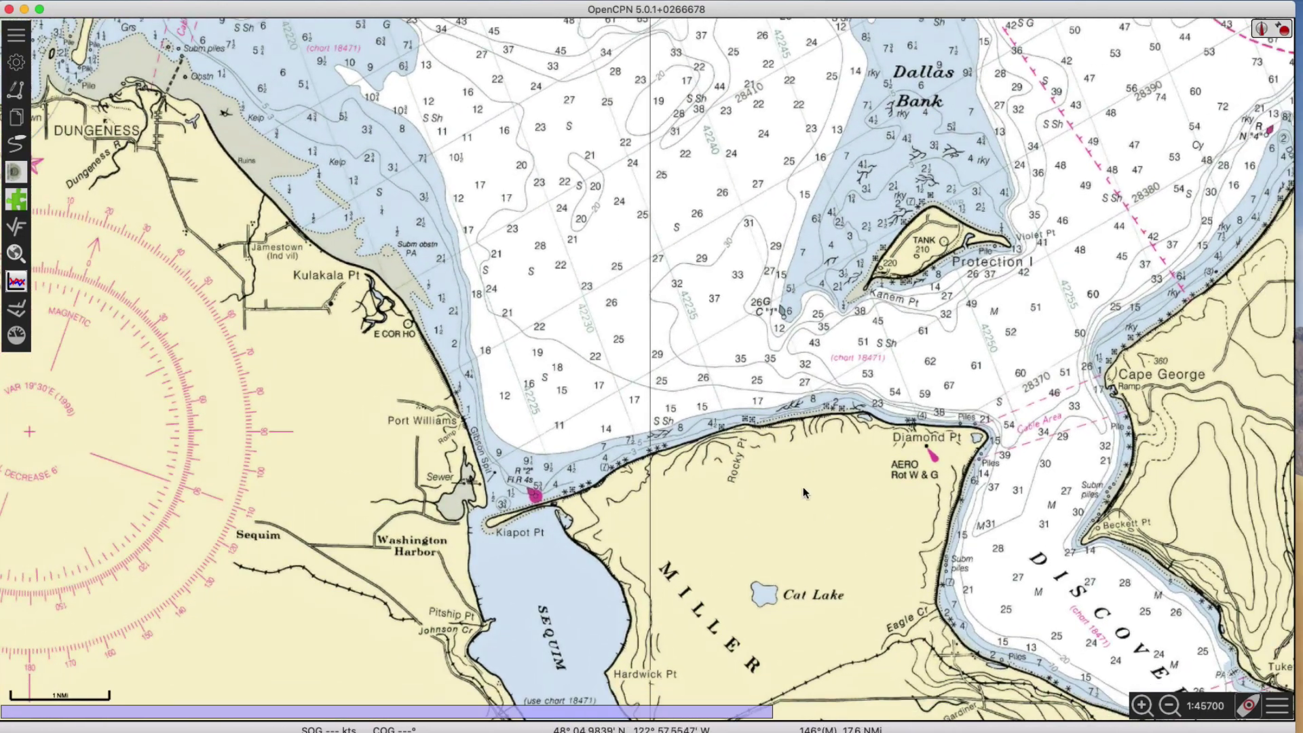
{"action": "left_click_drag", "start_coordinate": [804, 487], "coordinate": [826, 516]}
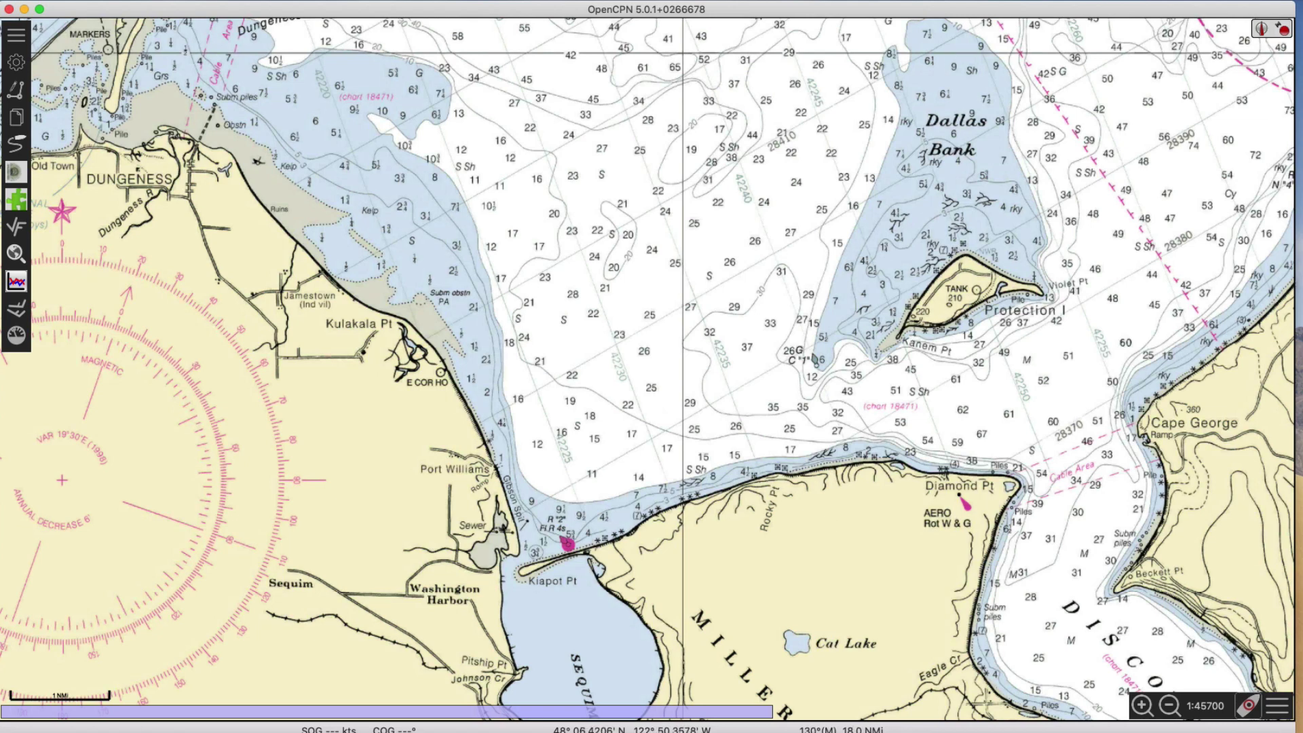
{"action": "left_click", "coordinate": [20, 95]}
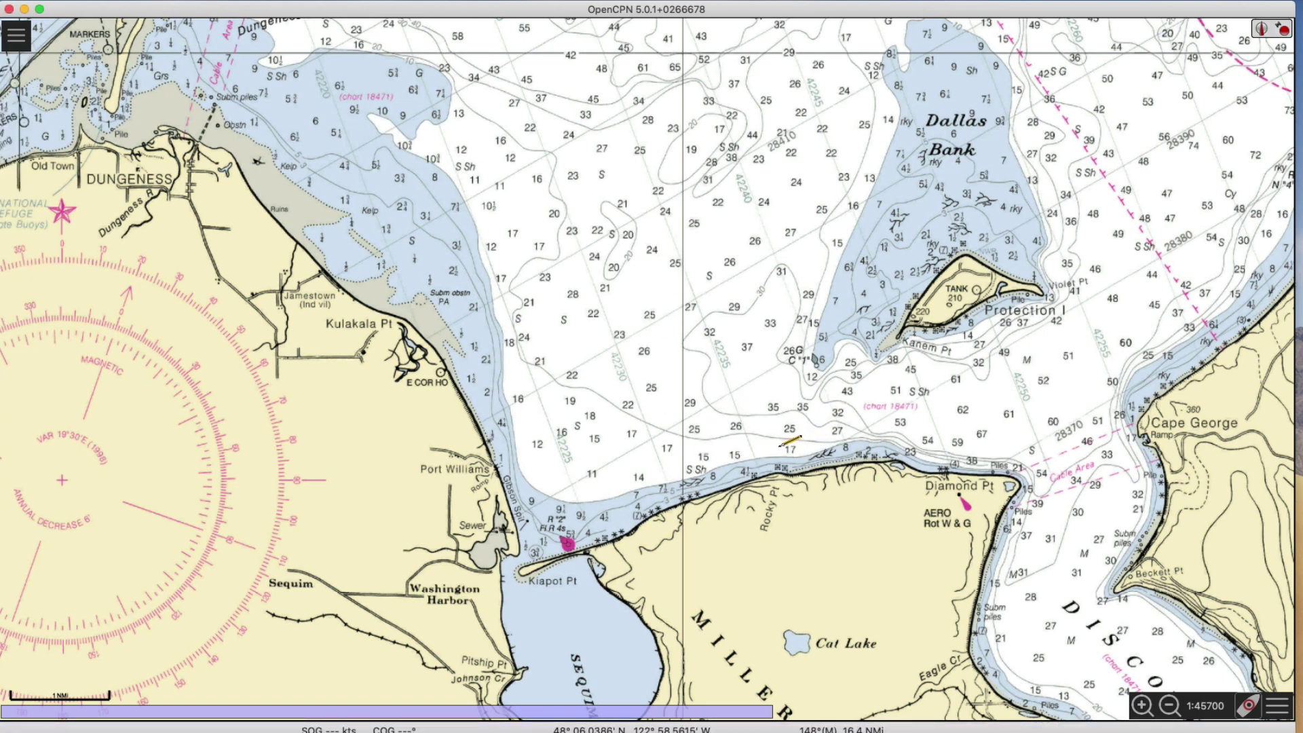
{"action": "left_click", "coordinate": [784, 445]}
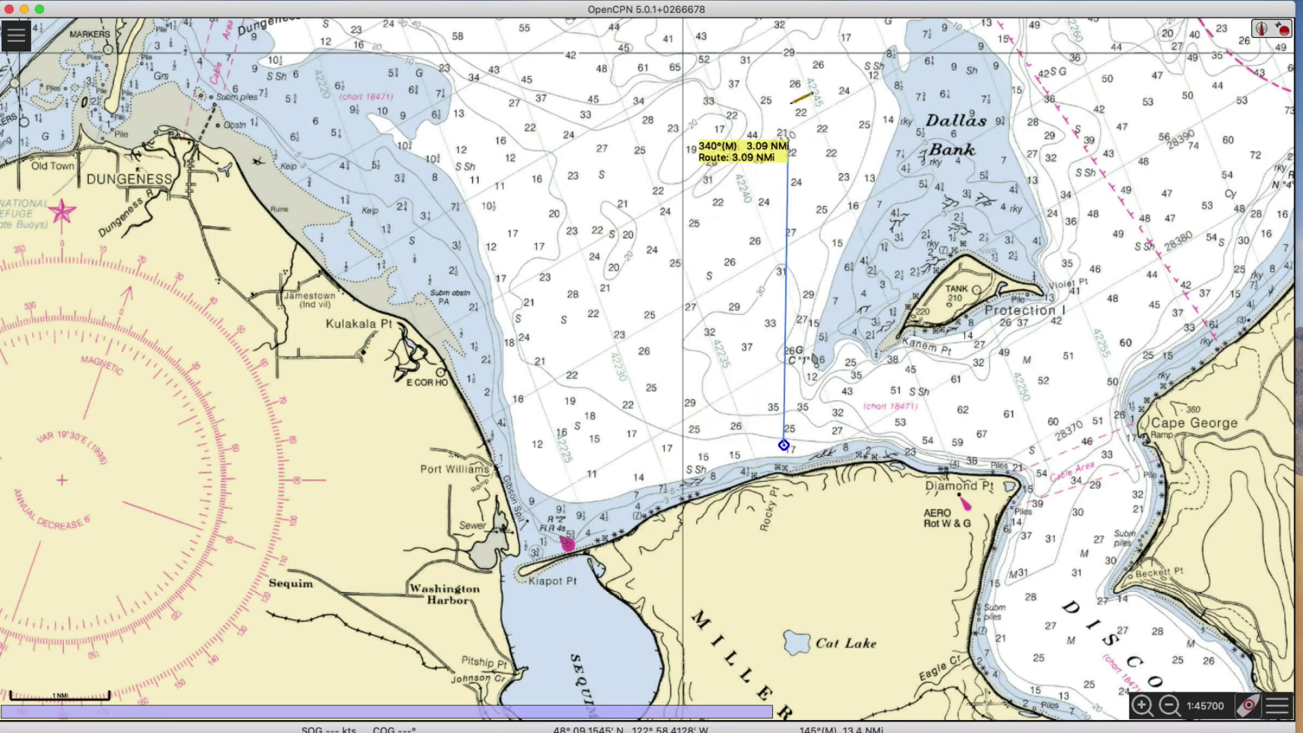
{"action": "scroll", "coordinate": [790, 112], "scroll_direction": "down", "scroll_amount": 3}
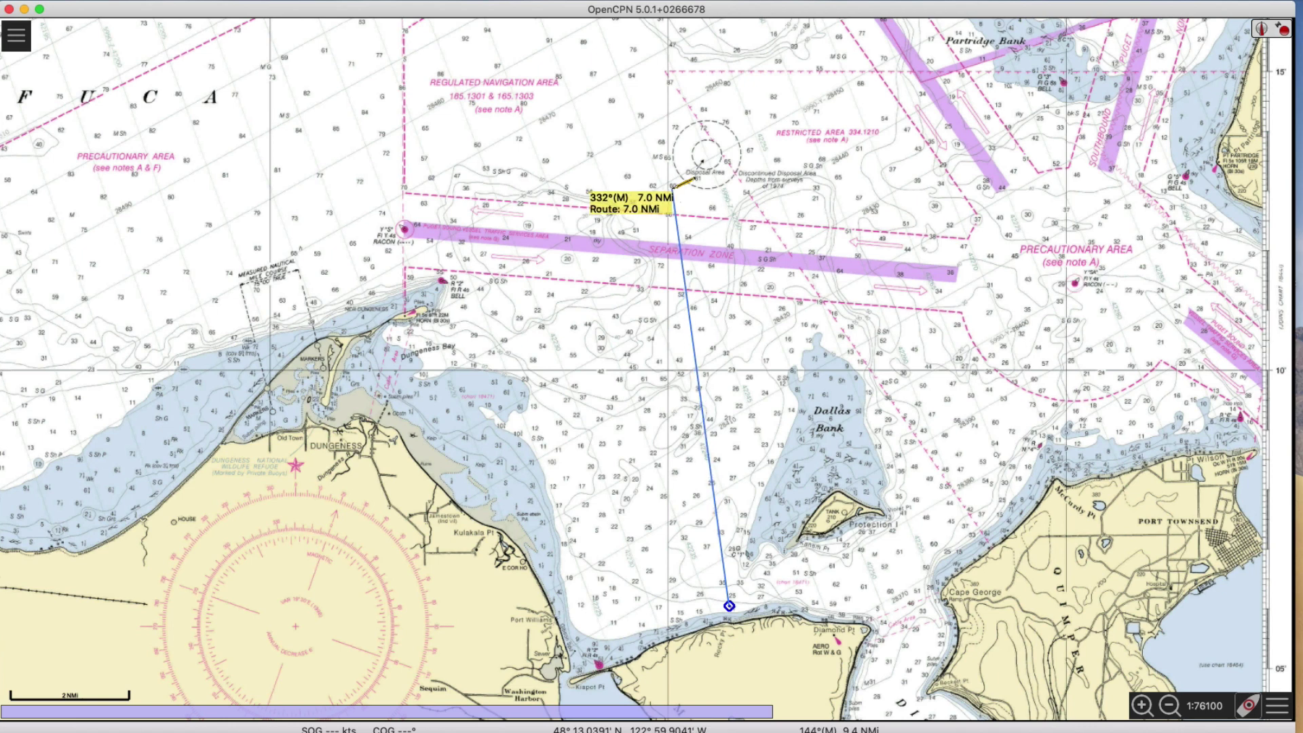
{"action": "left_click", "coordinate": [673, 189]}
{"action": "left_click", "coordinate": [672, 192]}
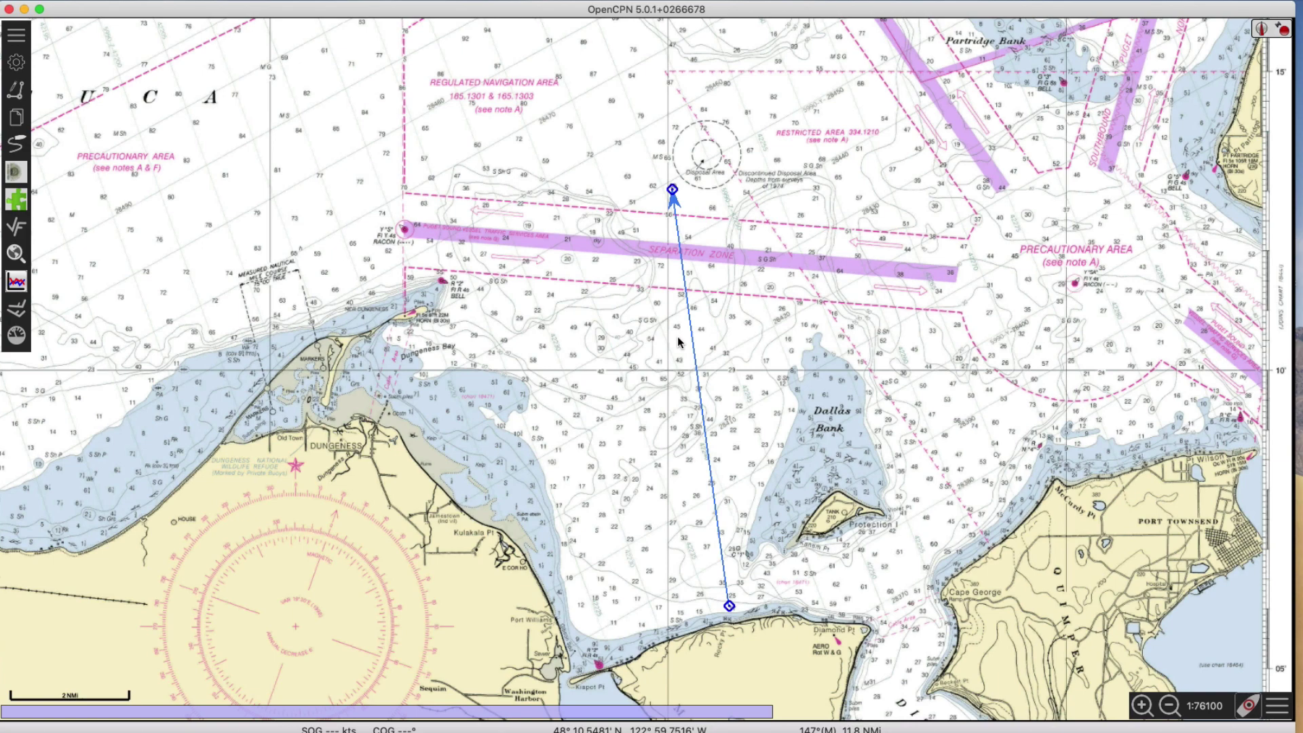
Examine the magnetic variation and bearing scale on the compass rose south of Dungeness.
{"action": "left_click_drag", "start_coordinate": [523, 536], "coordinate": [545, 483]}
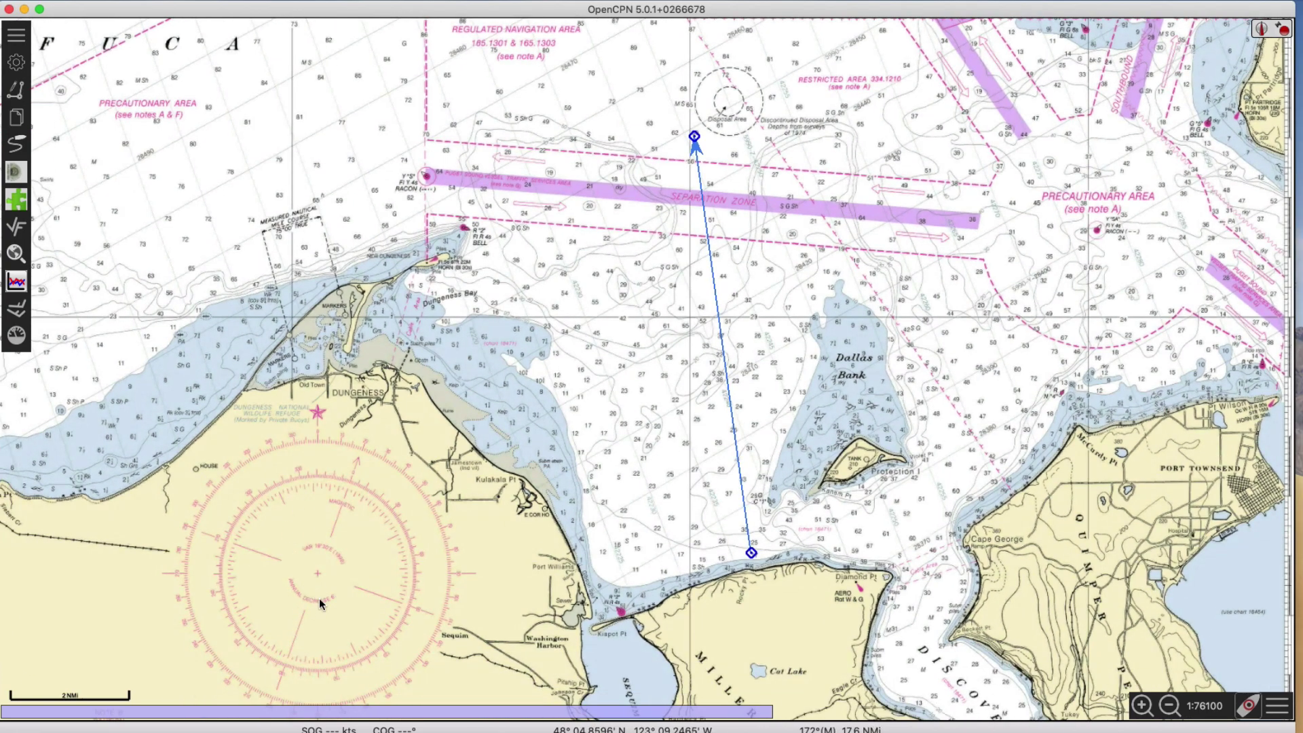
{"action": "left_click_drag", "start_coordinate": [462, 529], "coordinate": [670, 508]}
{"action": "scroll", "coordinate": [669, 508], "scroll_direction": "up", "scroll_amount": 2}
{"action": "scroll", "coordinate": [583, 585], "scroll_direction": "up", "scroll_amount": 2}
{"action": "left_click_drag", "start_coordinate": [663, 442], "coordinate": [791, 165]}
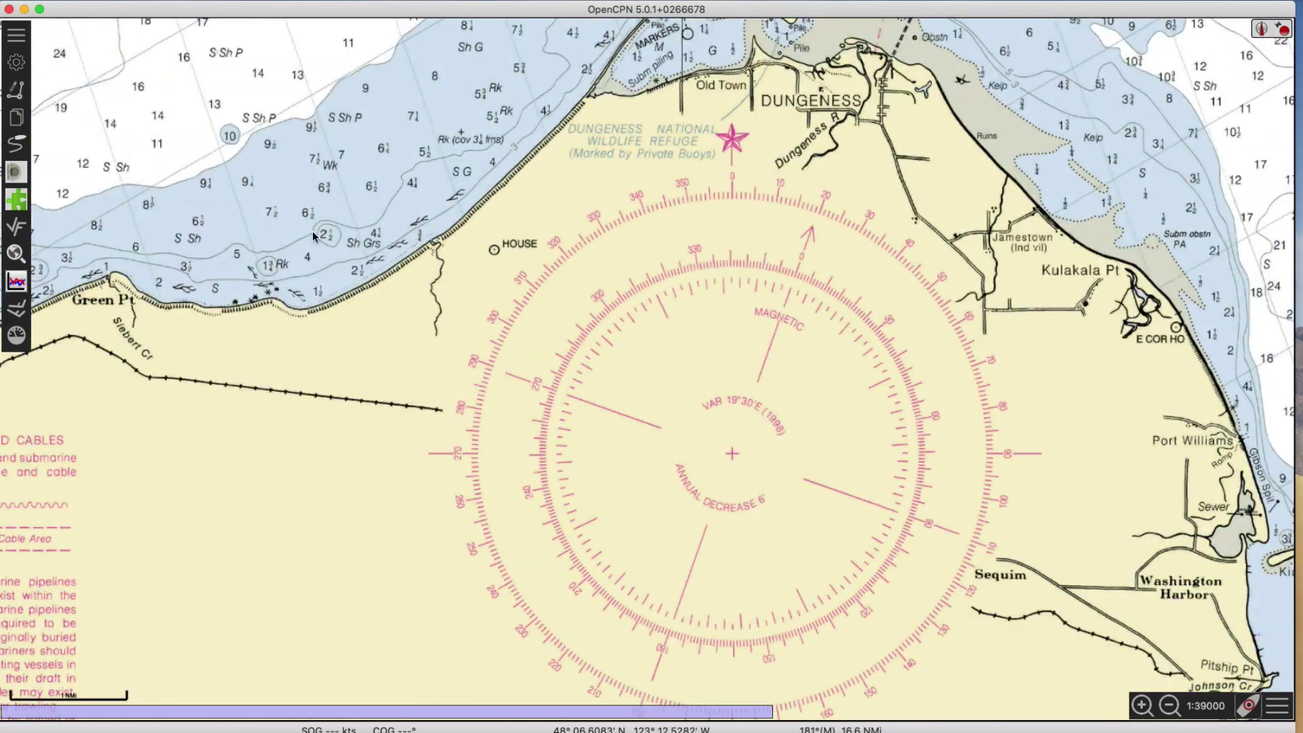
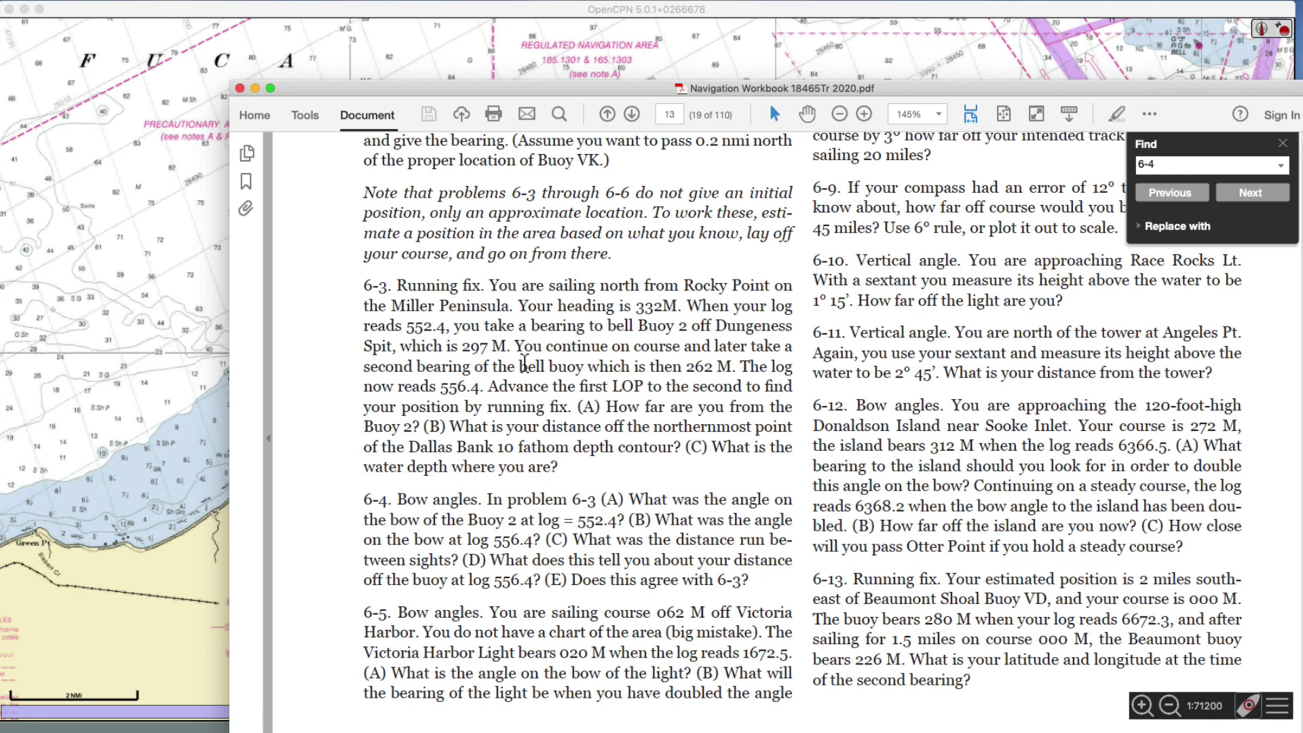
Return to the chart and start a bearing route at bell buoy R "2" off Dungeness Spit, running 297° magnetic for about 3.71 NMi.
{"action": "left_click", "coordinate": [421, 71]}
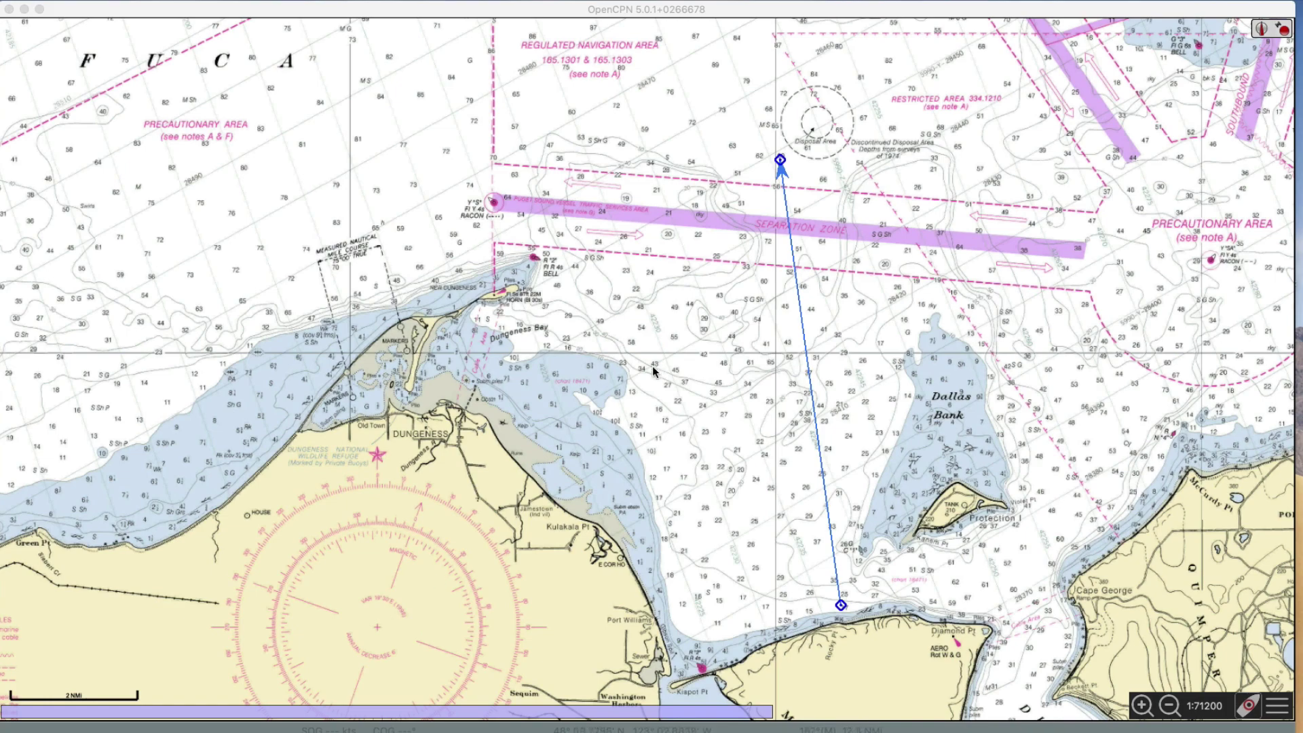
{"action": "scroll", "coordinate": [632, 285], "scroll_direction": "left", "scroll_amount": 4}
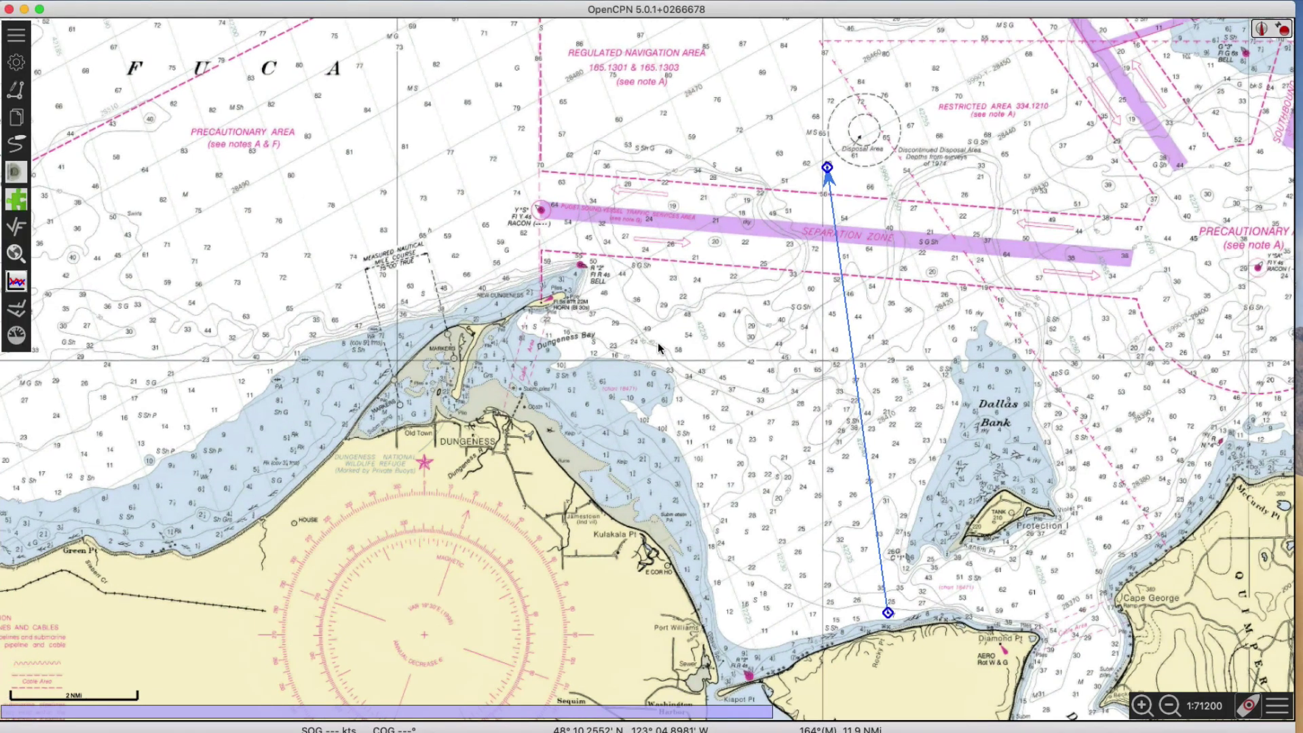
{"action": "scroll", "coordinate": [691, 353], "scroll_direction": "up", "scroll_amount": 2}
{"action": "scroll", "coordinate": [692, 353], "scroll_direction": "up", "scroll_amount": 3}
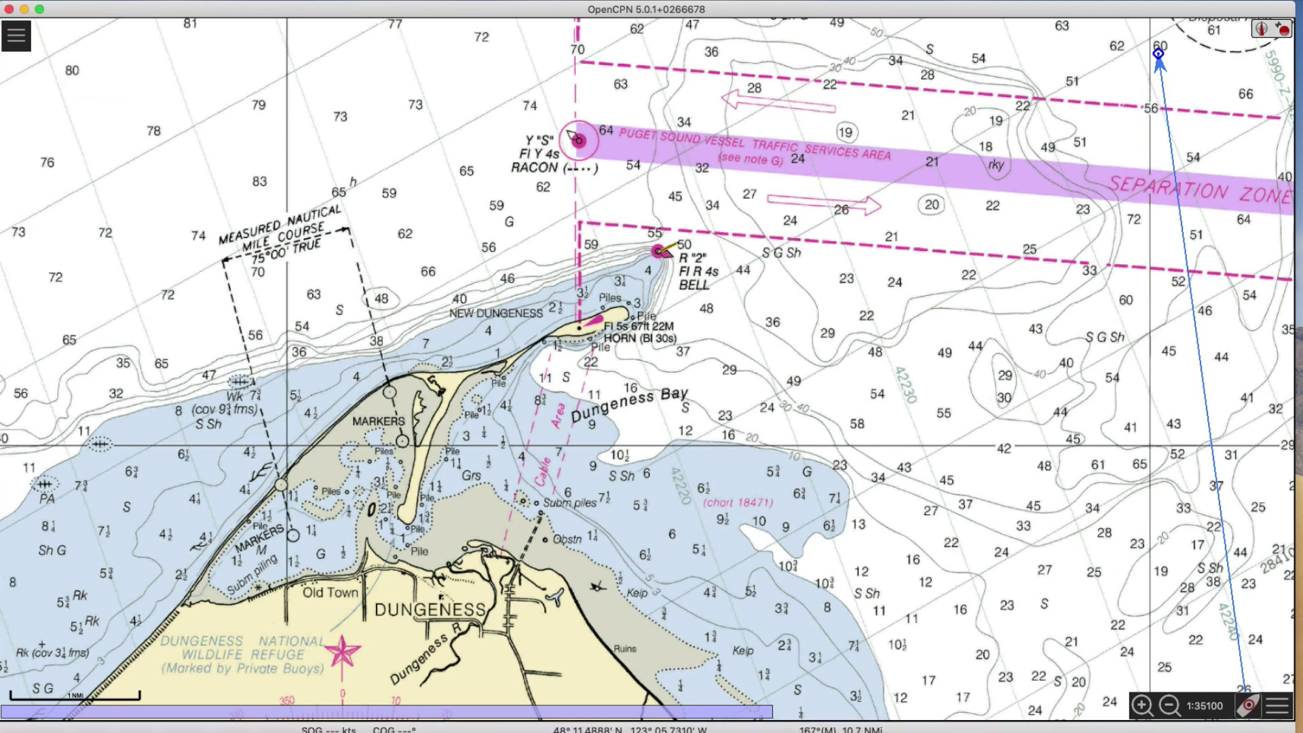
{"action": "left_click", "coordinate": [655, 253]}
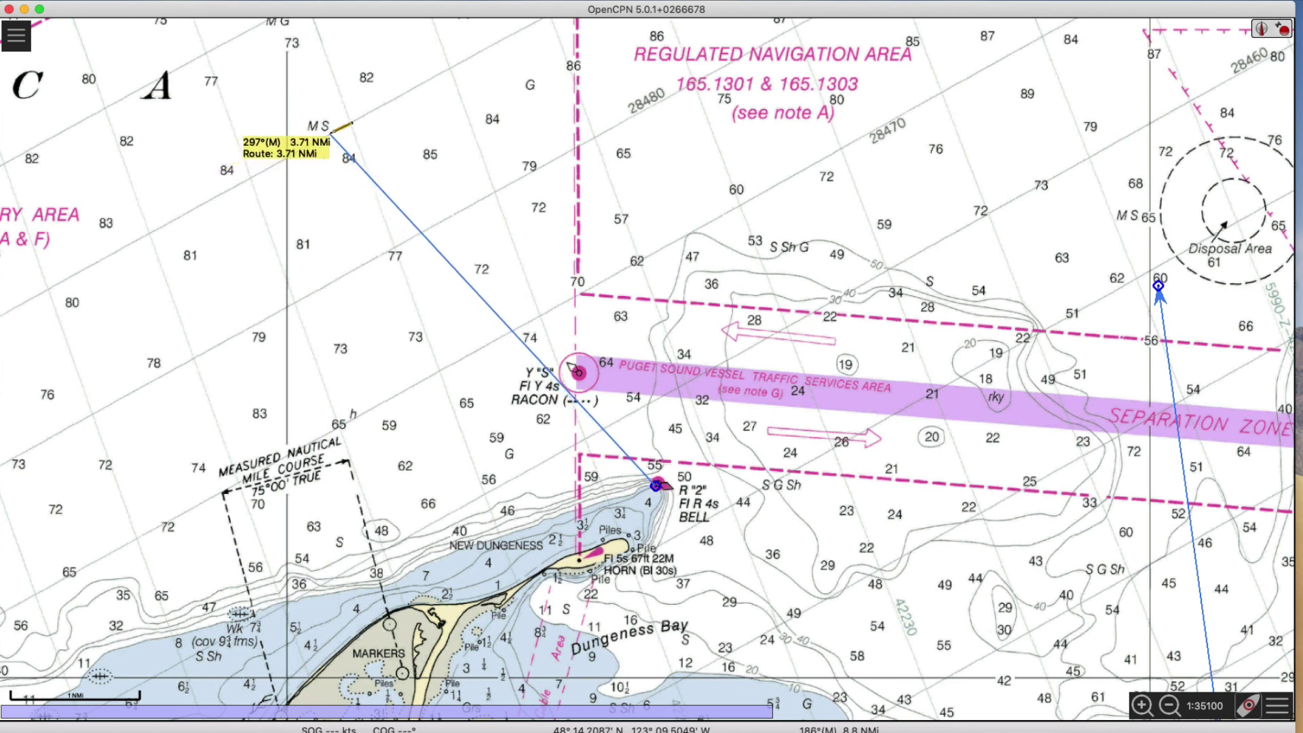
{"action": "left_click", "coordinate": [331, 134]}
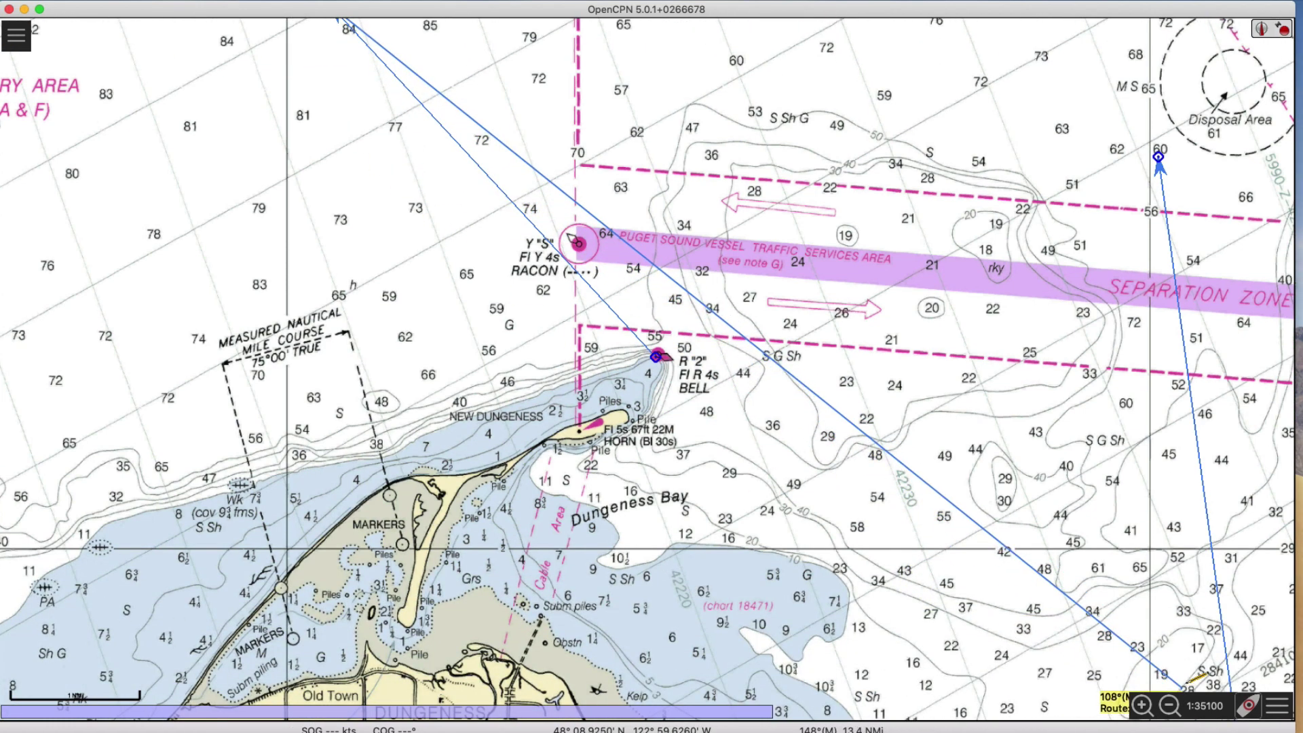
Extend the bearing route back through the buoy on 117° magnetic for about 11.4 NMi, across the course line near Rocky Point, and finish it.
{"action": "scroll", "coordinate": [1203, 678], "scroll_direction": "down", "scroll_amount": 2}
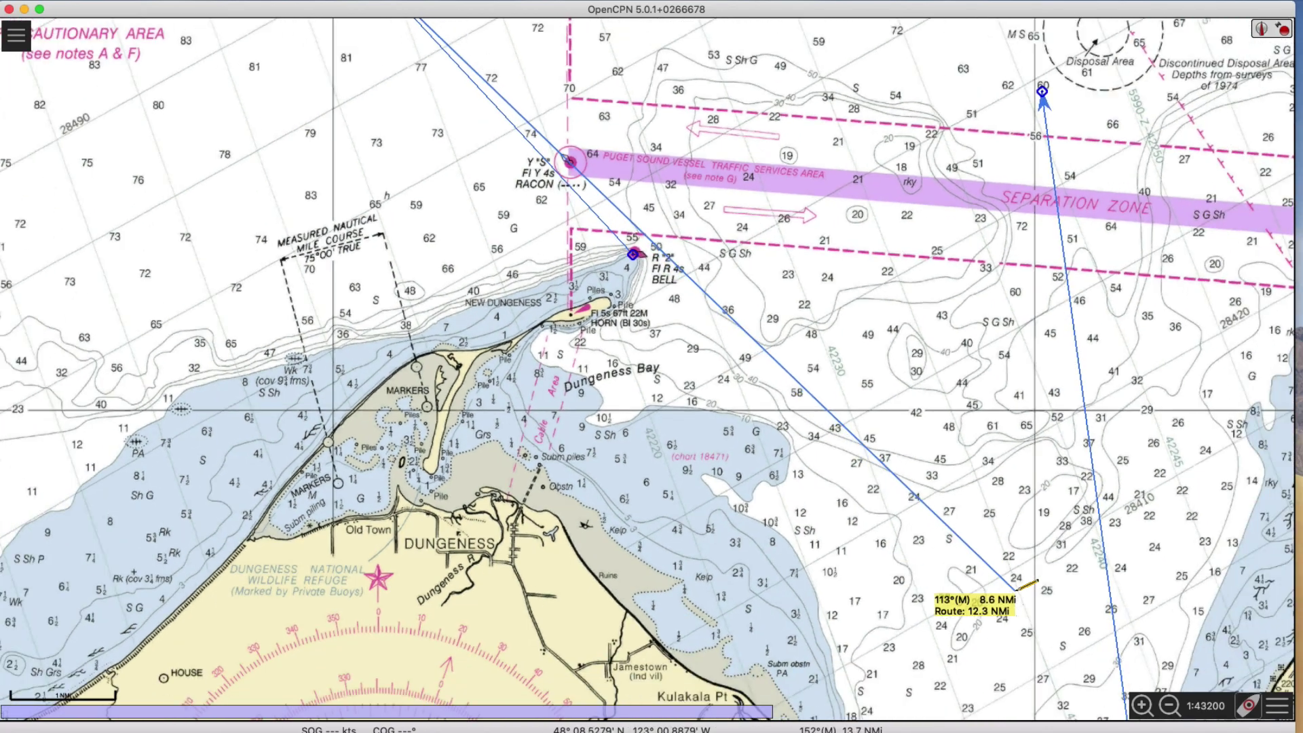
{"action": "scroll", "coordinate": [1018, 589], "scroll_direction": "down", "scroll_amount": 3}
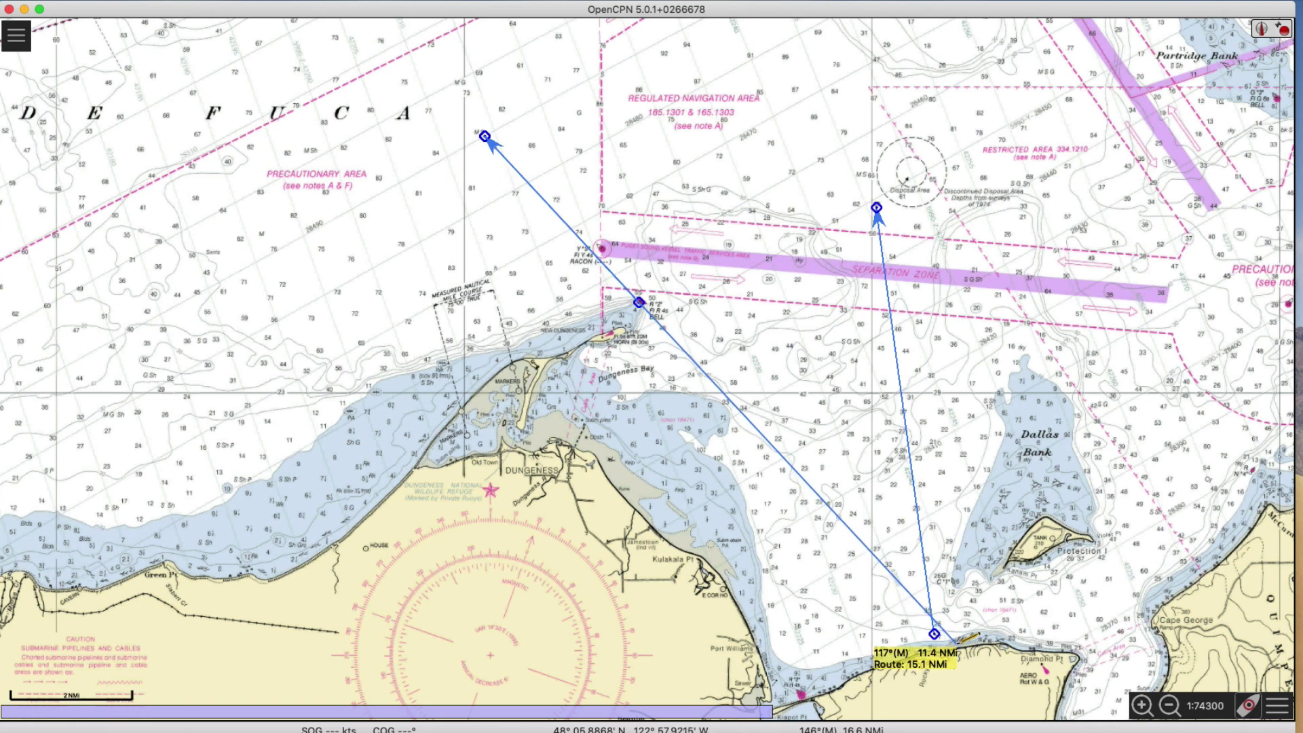
{"action": "left_click", "coordinate": [955, 642]}
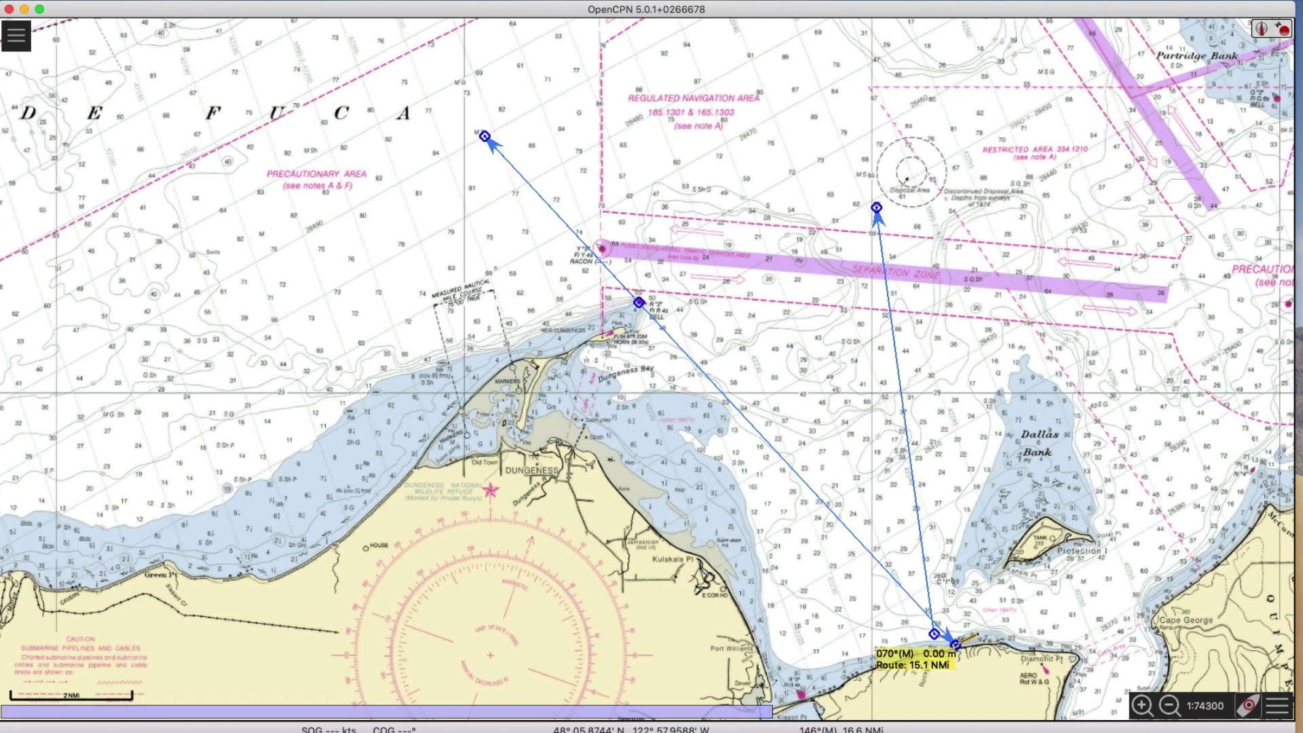
{"action": "left_click", "coordinate": [955, 643]}
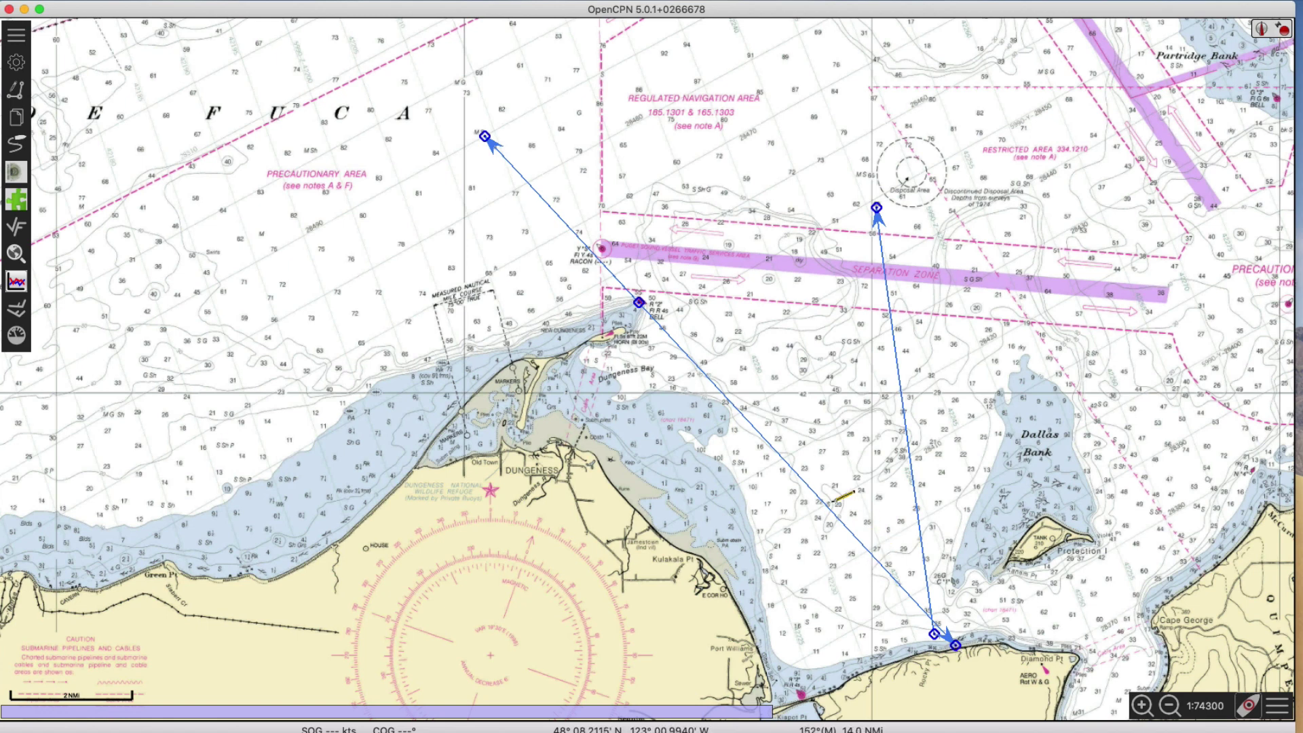
Switch to the Navigation Workbook PDF and read the bearings and log readings of problem 6-3.
{"action": "left_click", "coordinate": [828, 506]}
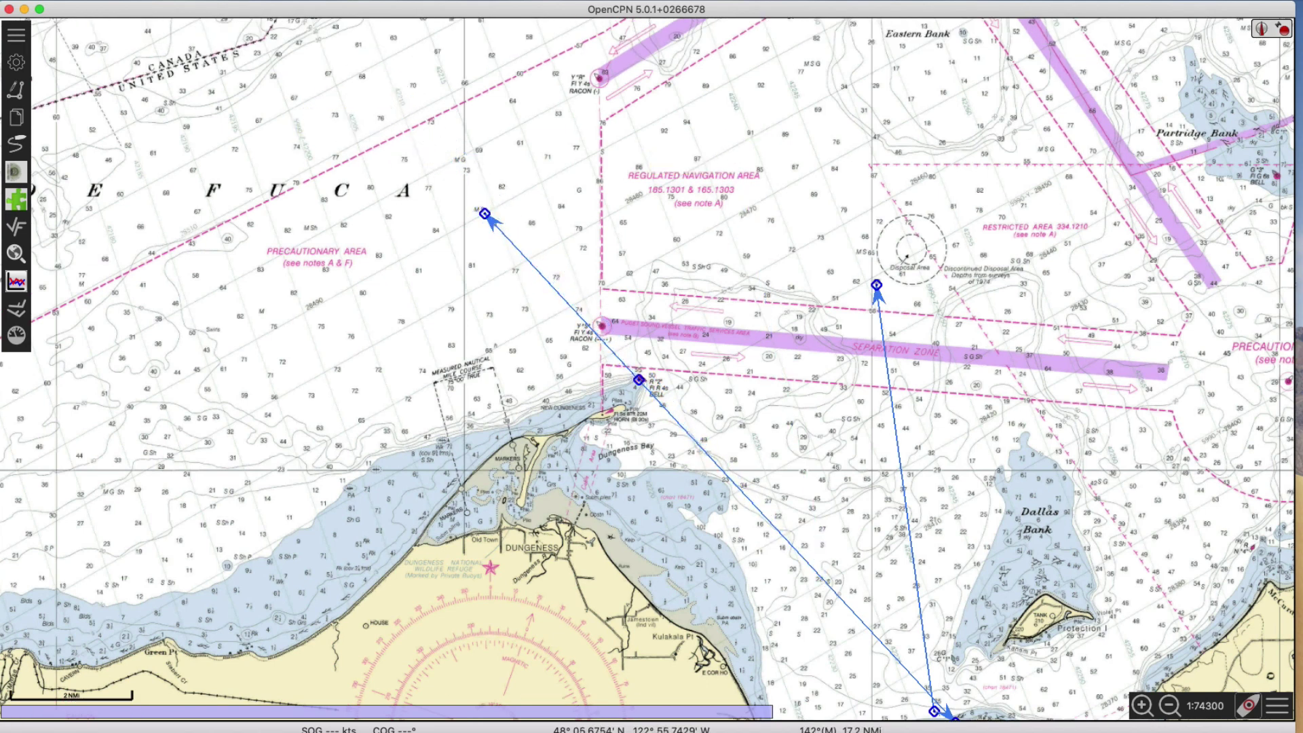
{"action": "key", "text": "super+Tab"}
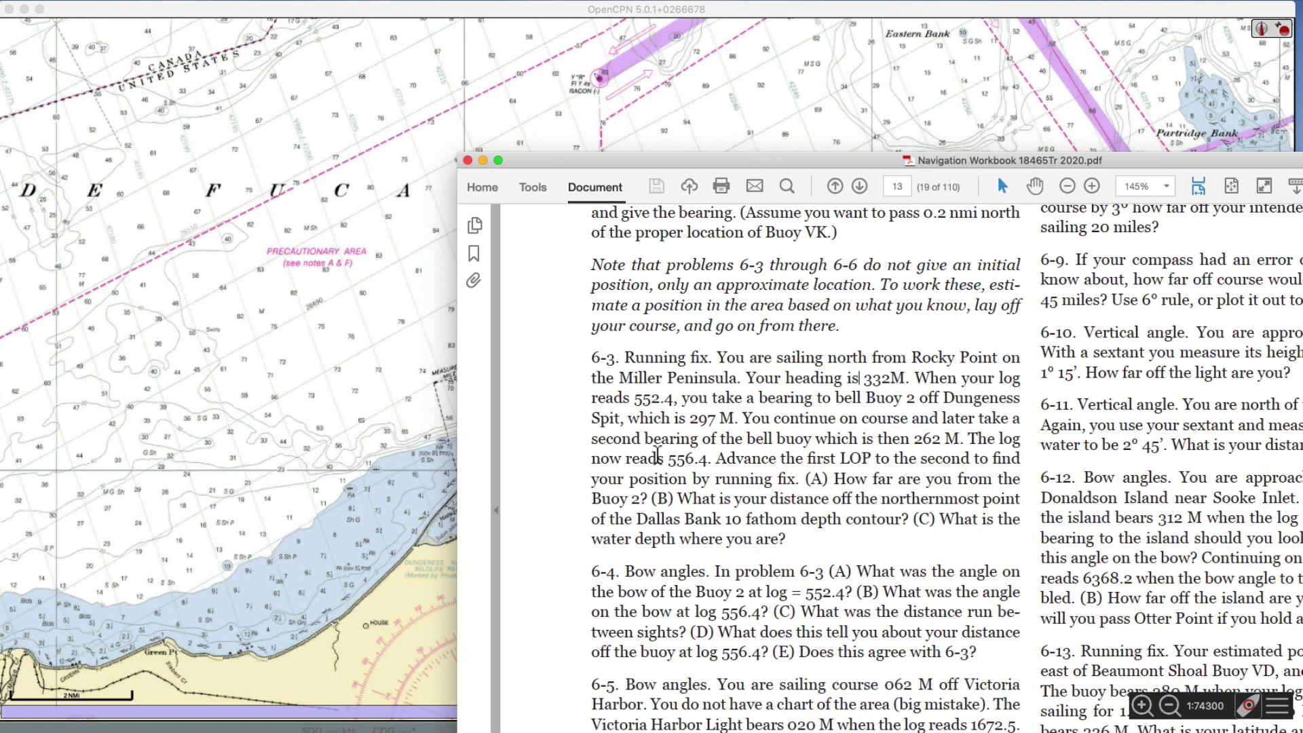
Read the second buoy bearing and the second log reading of problem 6-3 in the Navigation Workbook PDF.
{"action": "left_click", "coordinate": [611, 140]}
{"action": "left_click_drag", "start_coordinate": [1009, 423], "coordinate": [896, 265]}
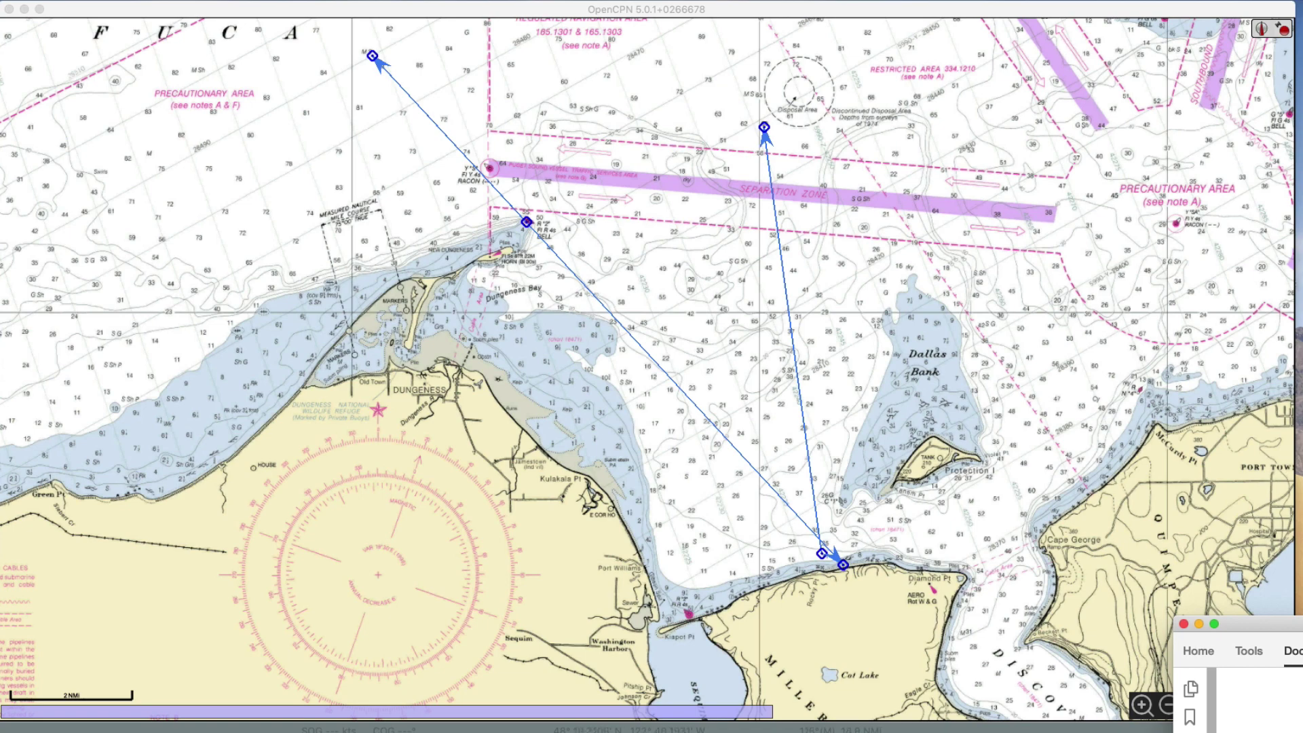
{"action": "left_click", "coordinate": [1214, 624]}
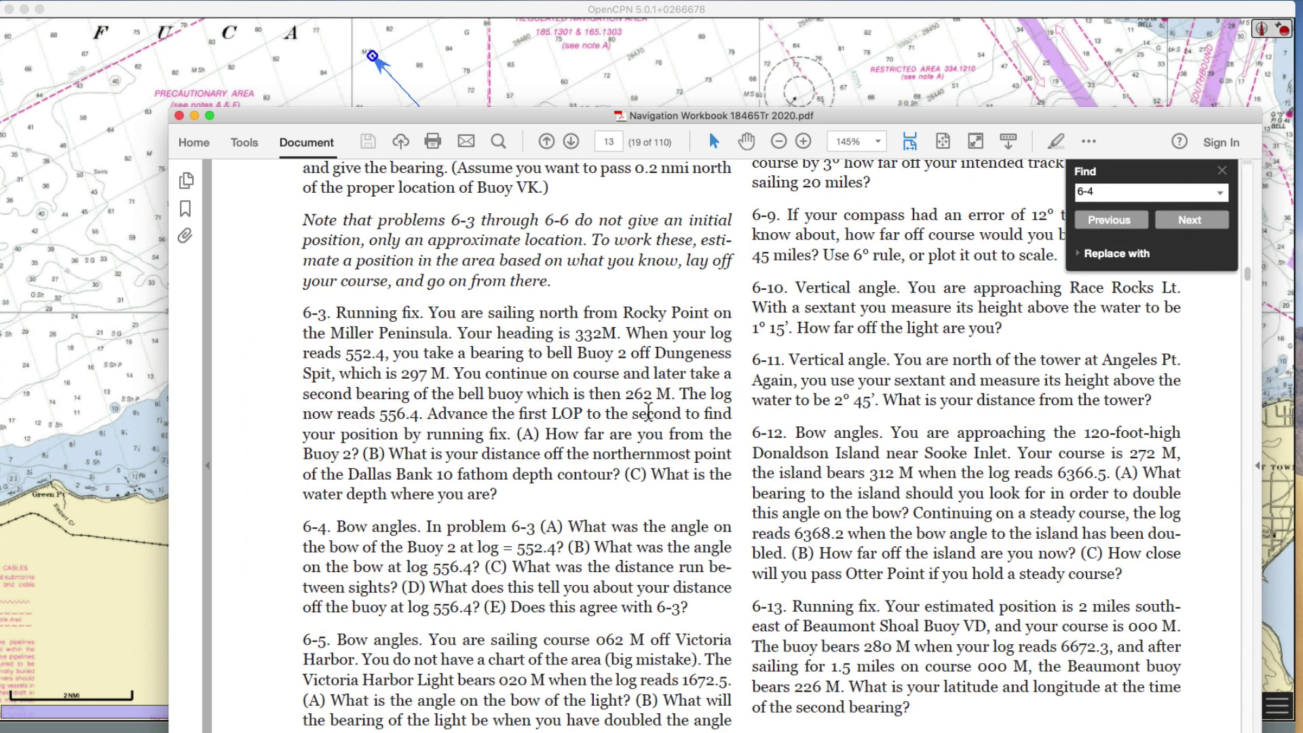
{"action": "left_click_drag", "start_coordinate": [625, 399], "coordinate": [707, 410]}
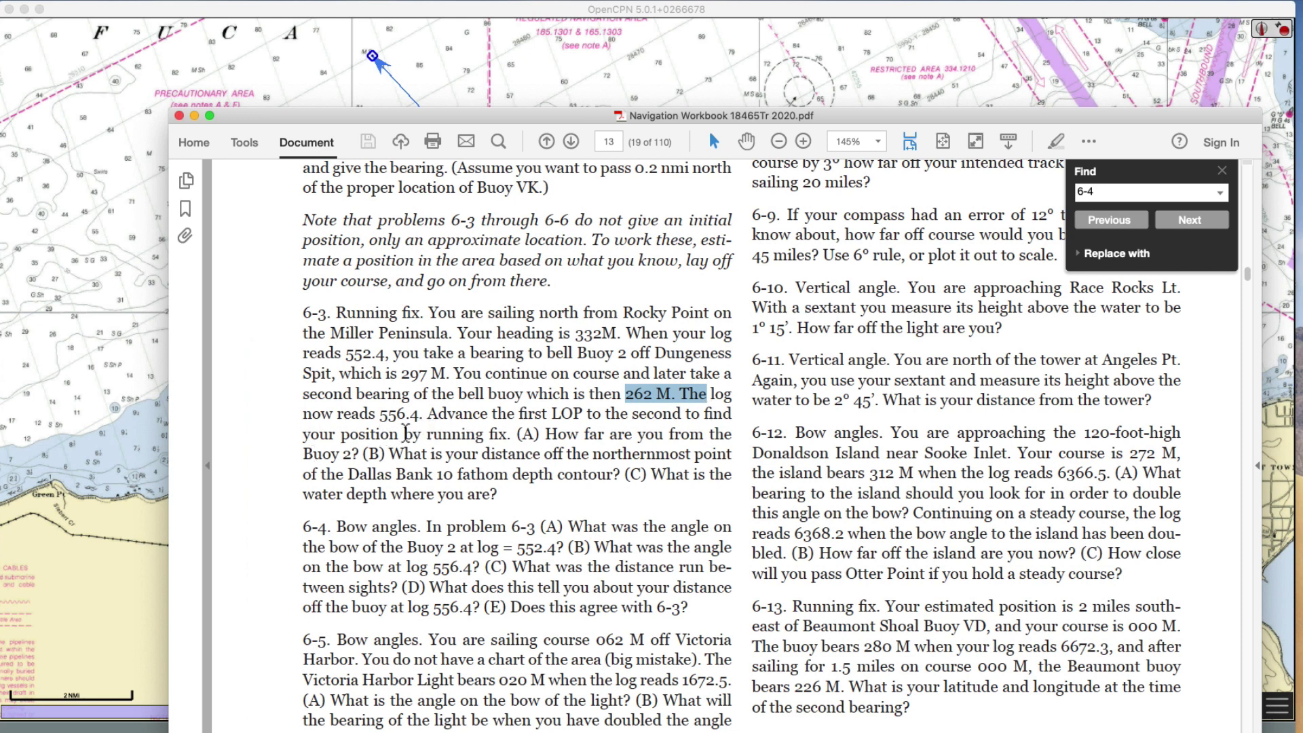
{"action": "left_click_drag", "start_coordinate": [468, 116], "coordinate": [492, 117]}
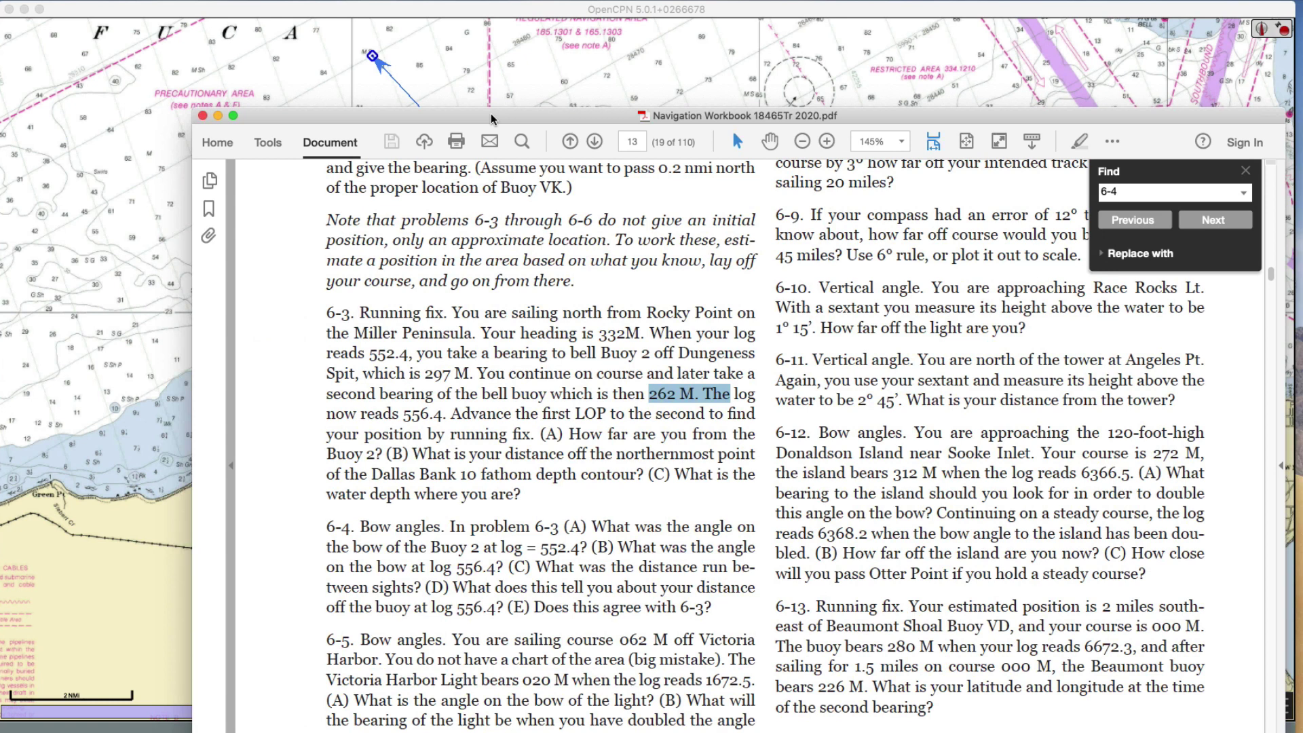
{"action": "left_click_drag", "start_coordinate": [403, 414], "coordinate": [448, 417]}
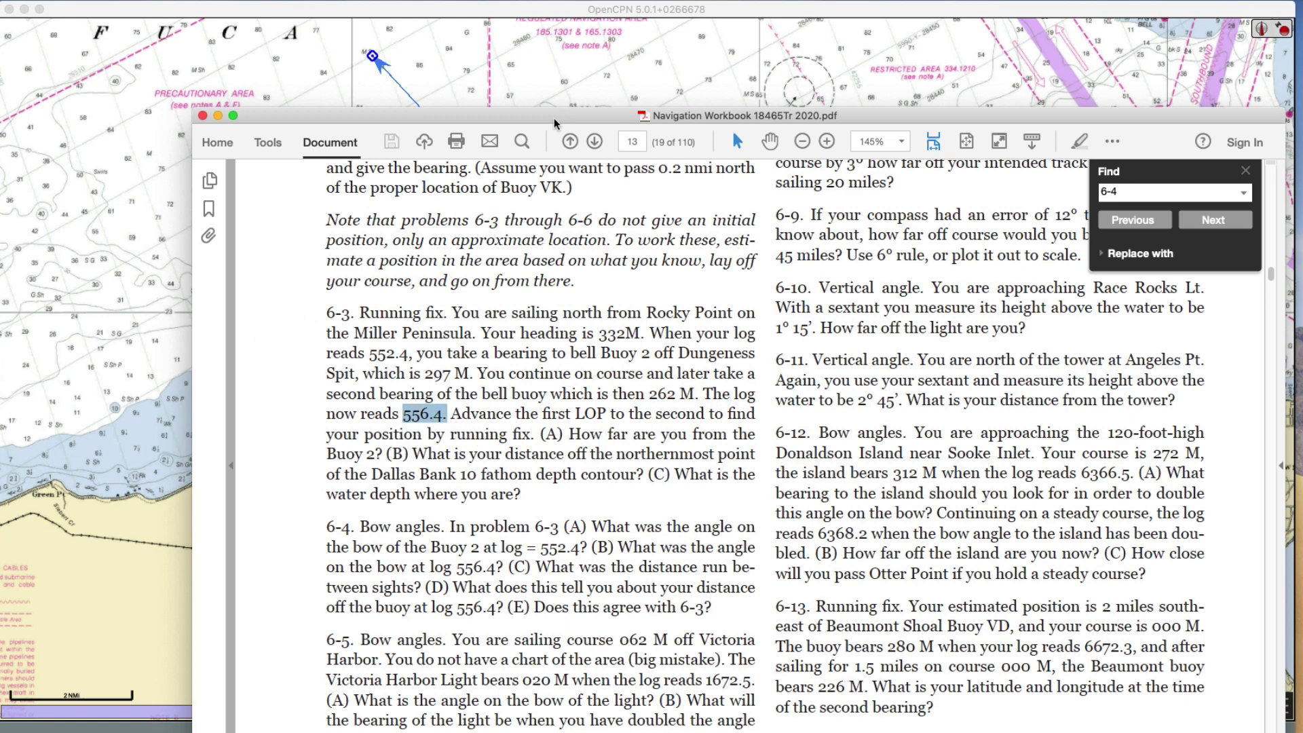
{"action": "left_click_drag", "start_coordinate": [565, 119], "coordinate": [1297, 526]}
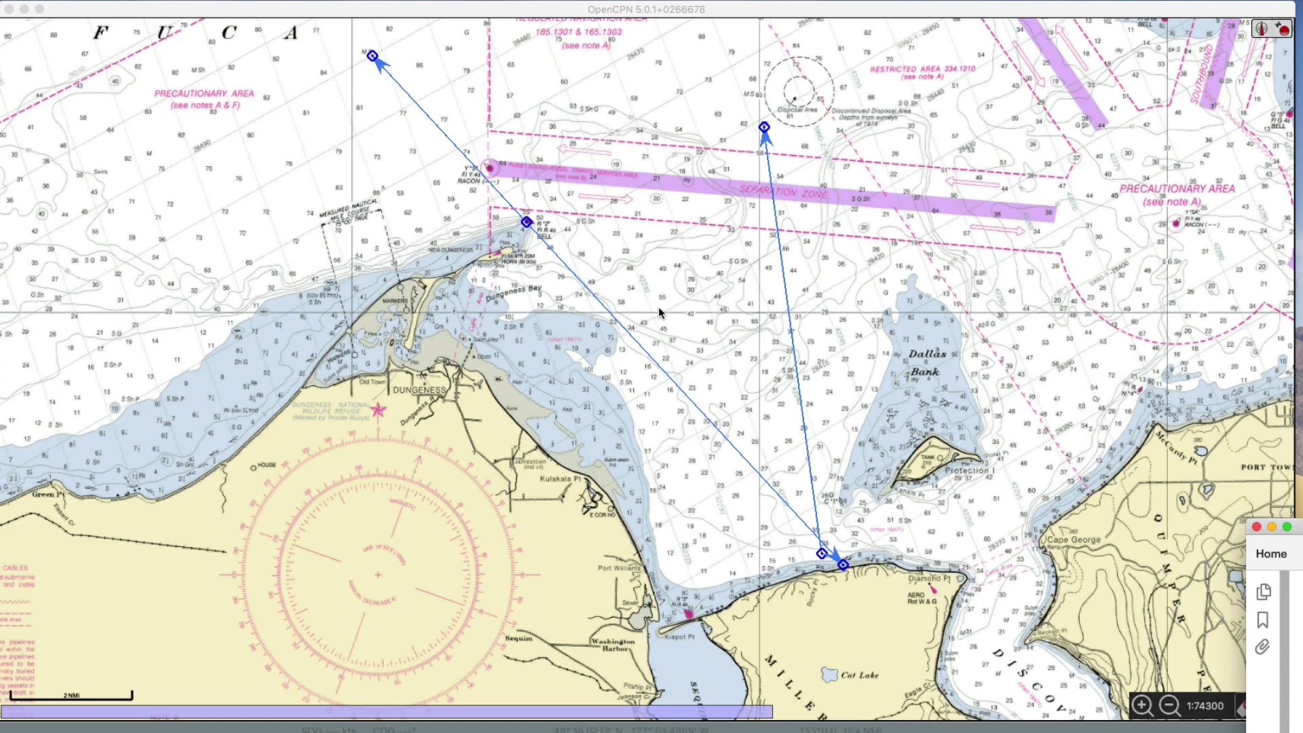
Plot the second bearing route from bell buoy R "2" on 262° magnetic for about 3.32 NMi, and back on 082° for about 8.7 NMi.
{"action": "left_click", "coordinate": [493, 259]}
{"action": "scroll", "coordinate": [494, 258], "scroll_direction": "up", "scroll_amount": 5}
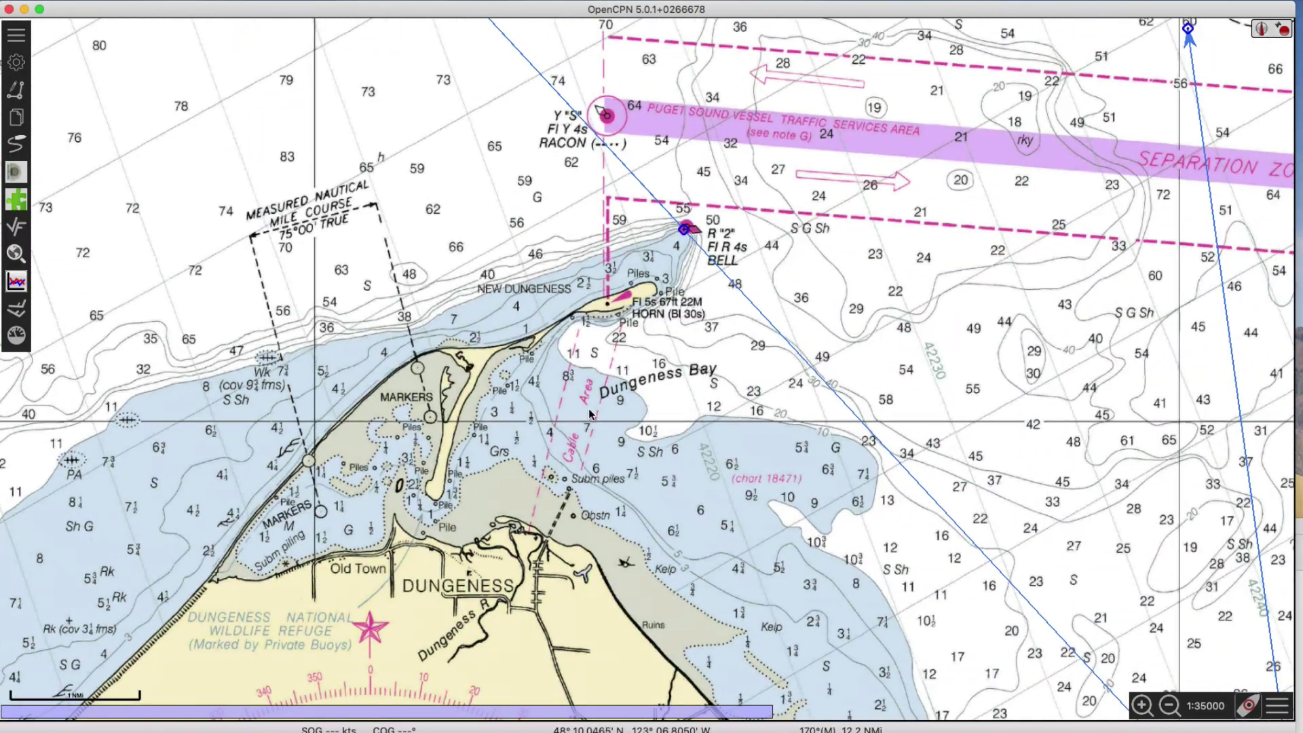
{"action": "mouse_move", "coordinate": [687, 233]}
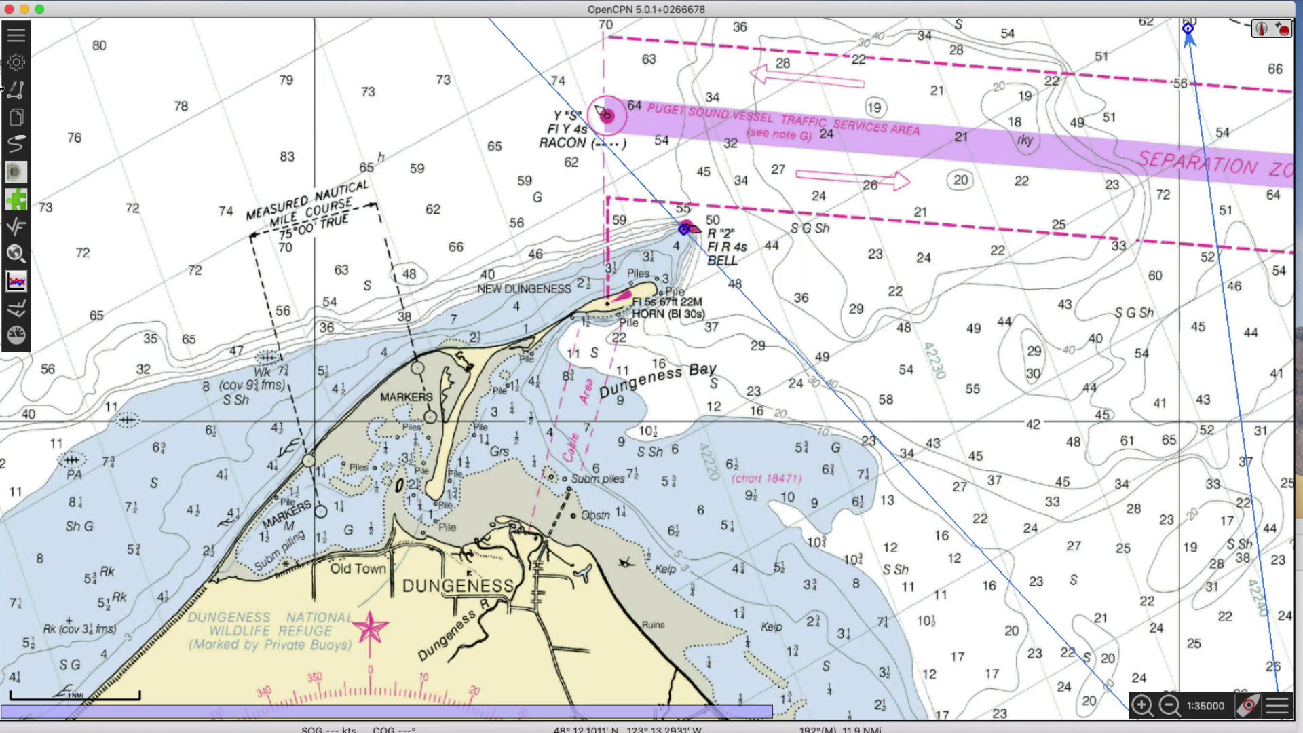
{"action": "left_click", "coordinate": [677, 232]}
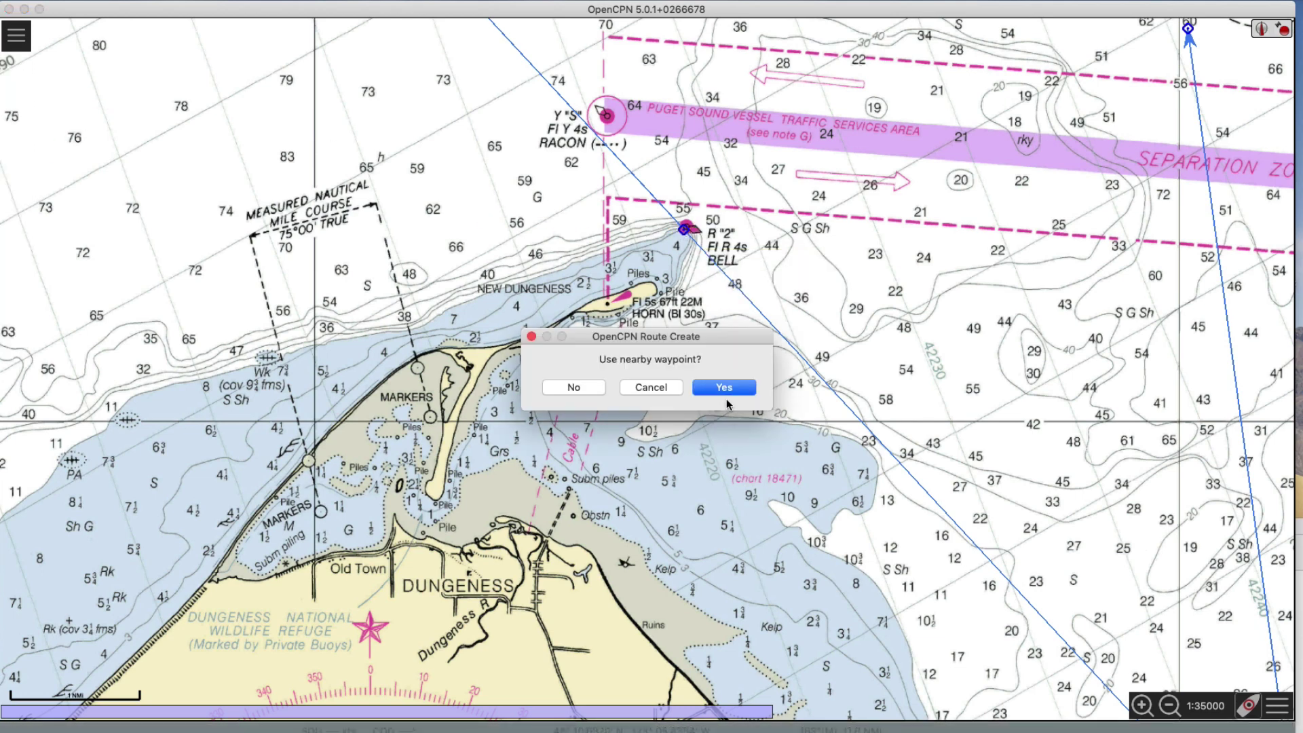
{"action": "left_click", "coordinate": [723, 389]}
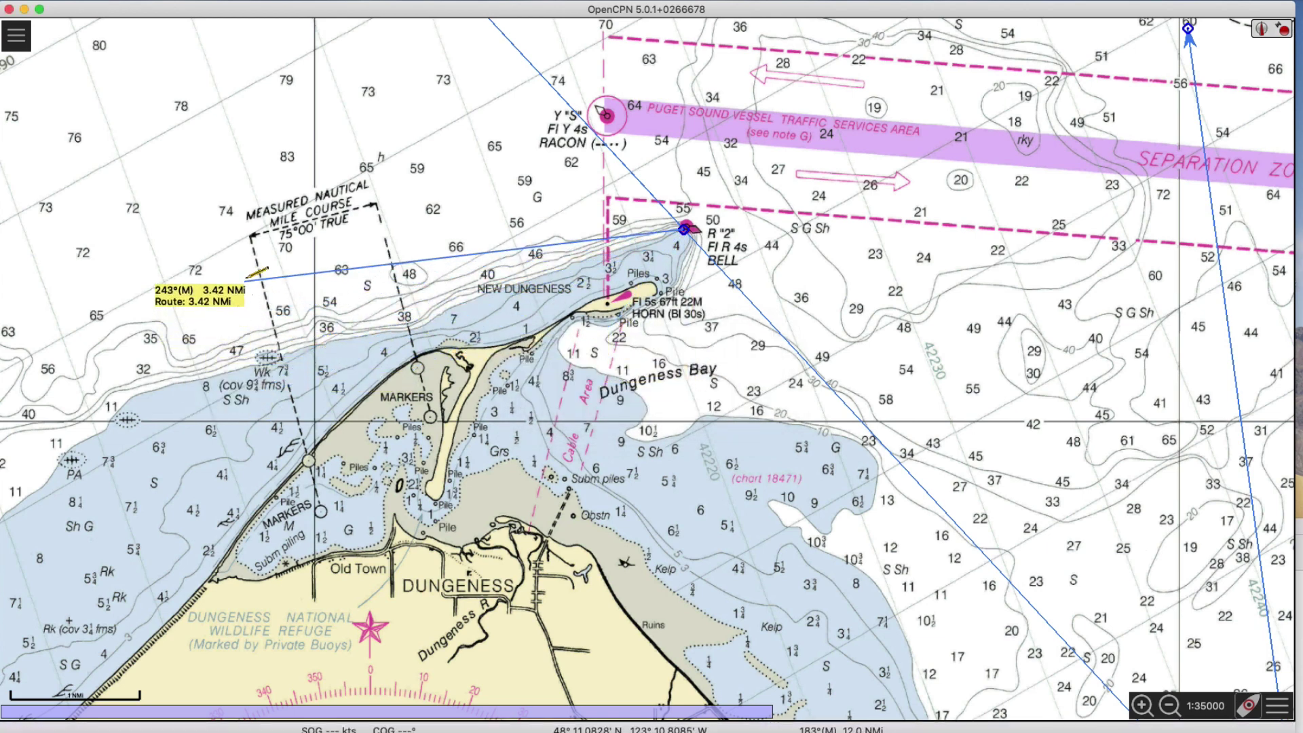
{"action": "left_click", "coordinate": [266, 137]}
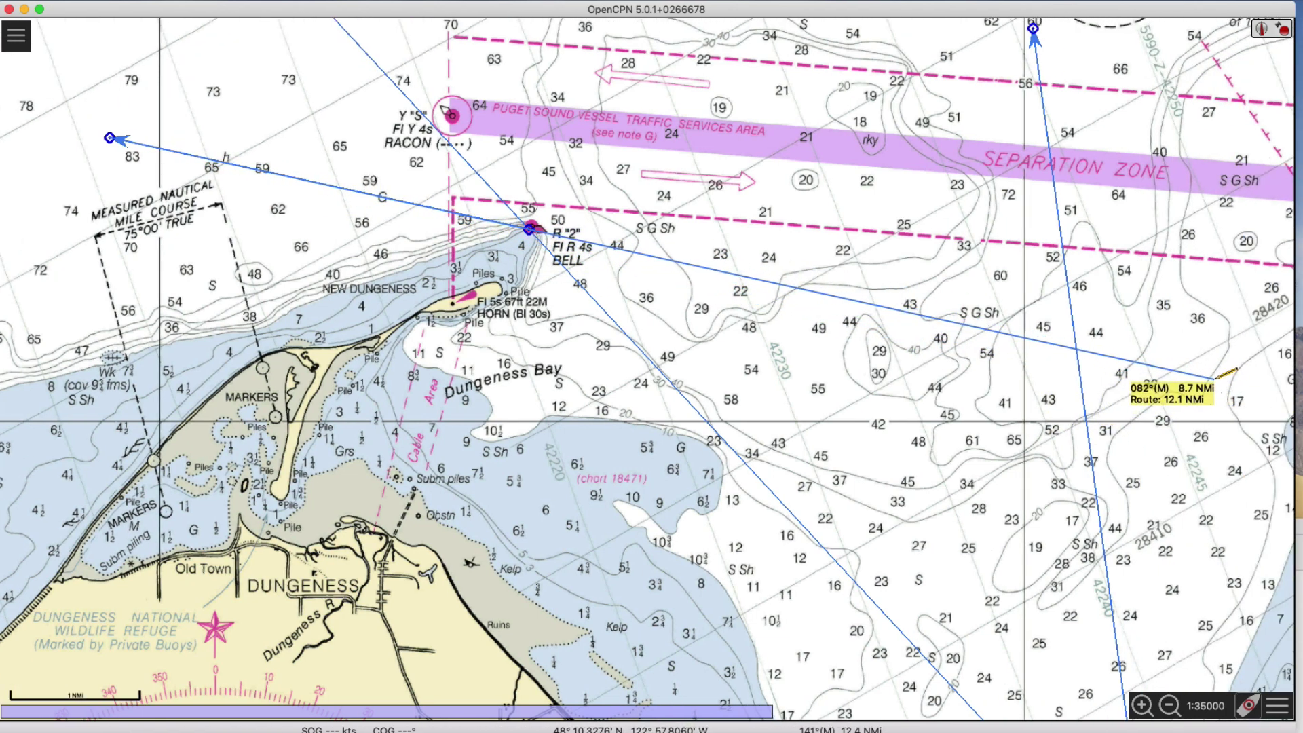
{"action": "left_click", "coordinate": [1214, 378]}
{"action": "key", "text": "Escape"}
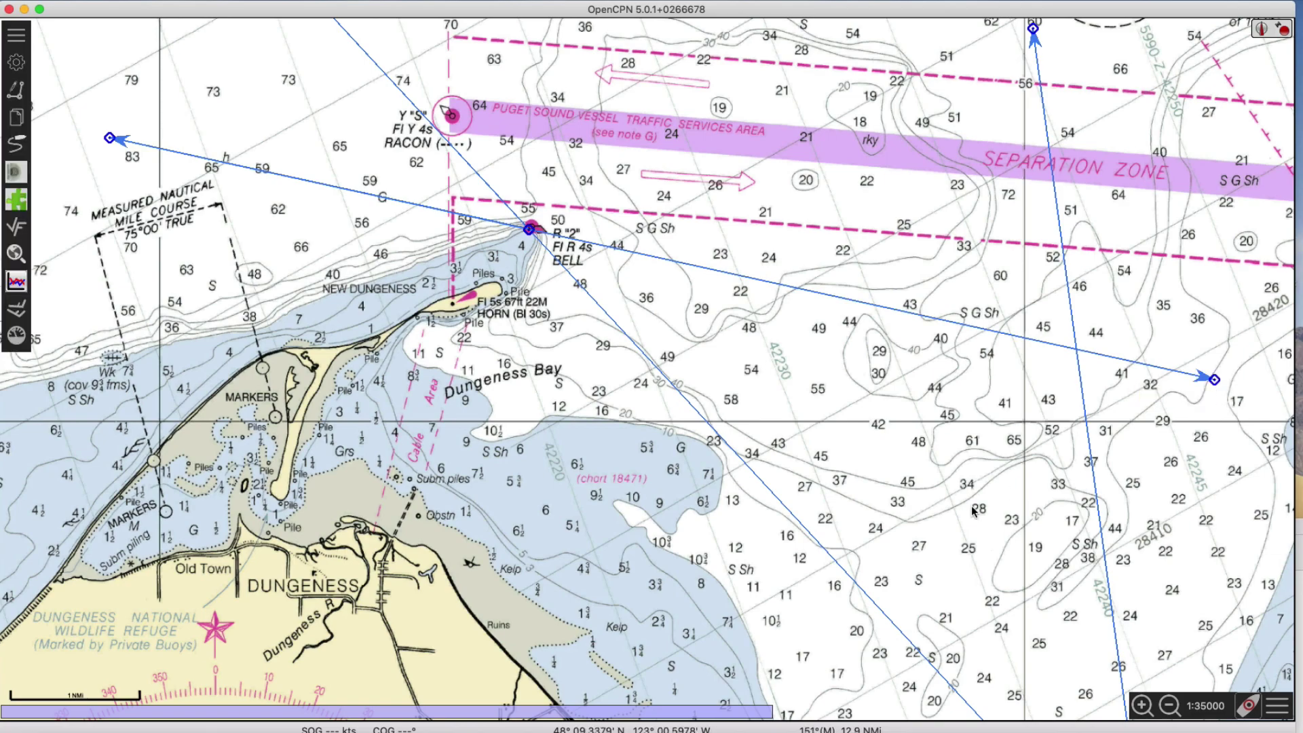
Examine the two Buoy 2 bearing lines and where each crosses the course line running north from Rocky Point.
{"action": "key", "text": "minus"}
{"action": "key", "text": "Right"}
{"action": "key", "text": "Down"}
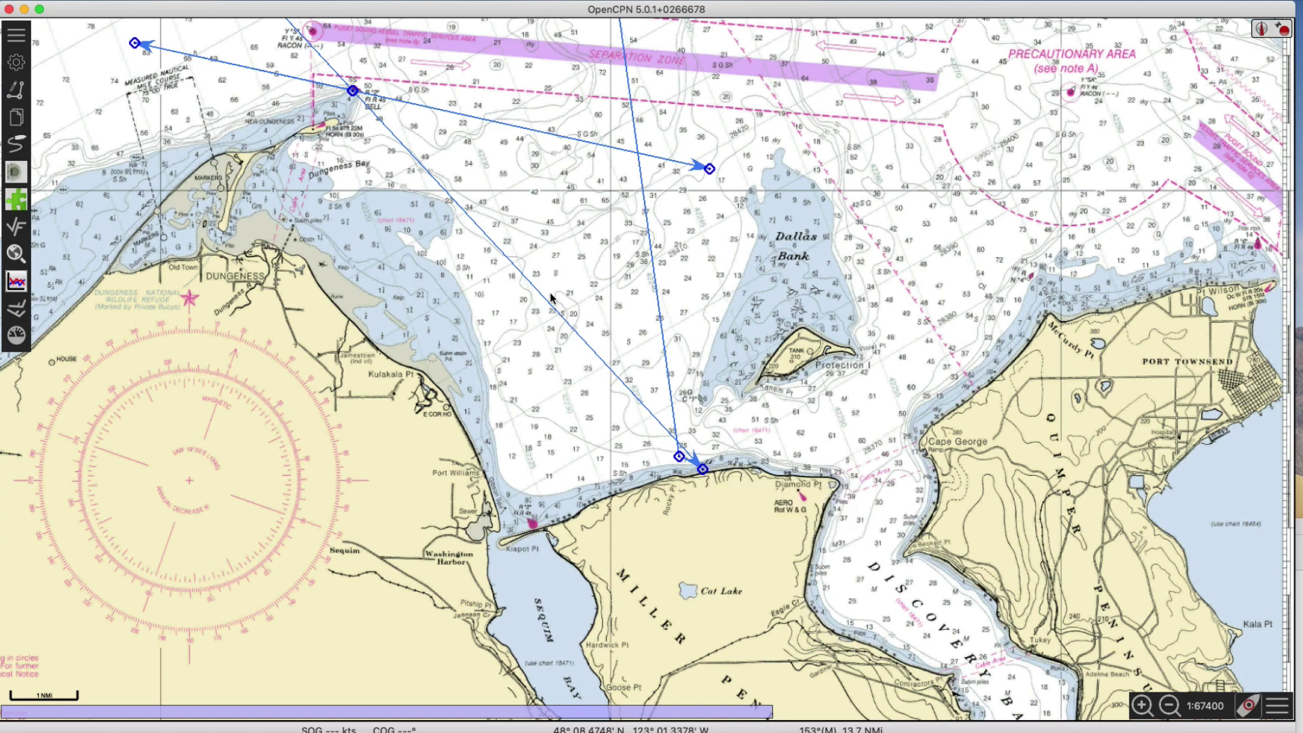
{"action": "mouse_move", "coordinate": [550, 311]}
{"action": "mouse_move", "coordinate": [597, 144]}
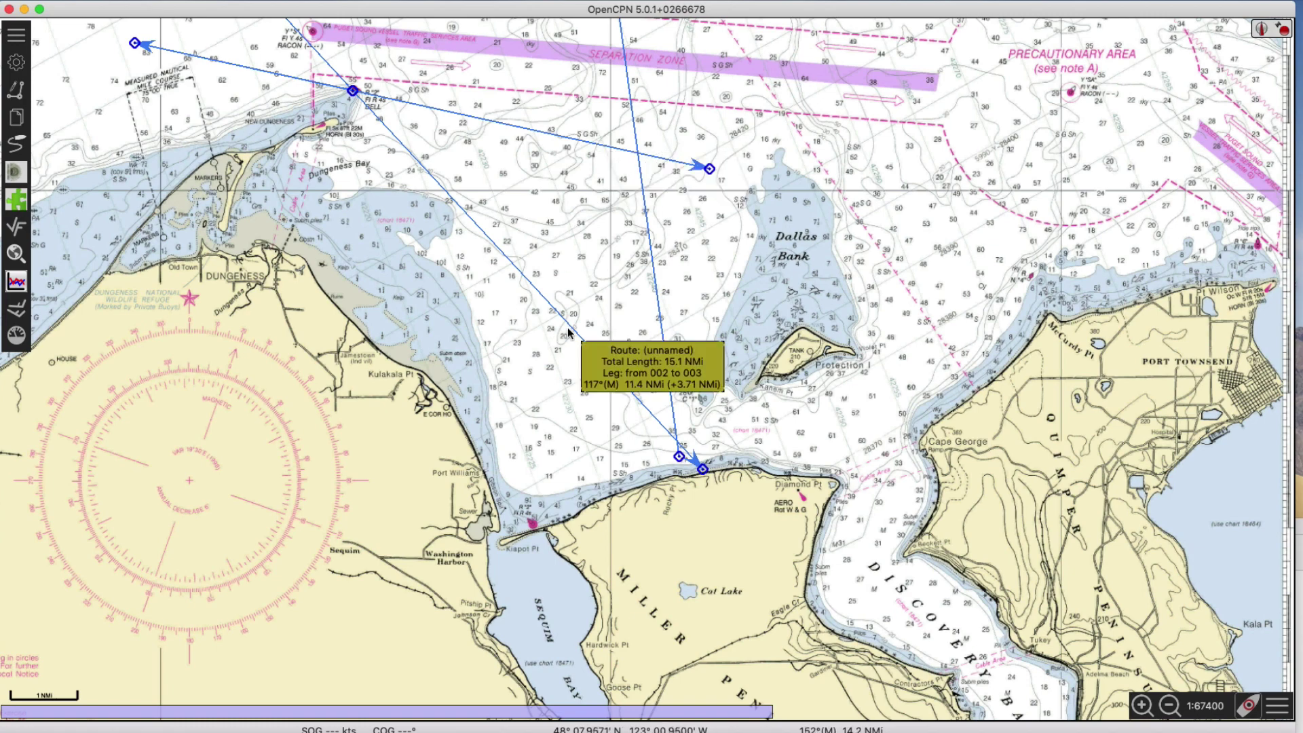
{"action": "left_click_drag", "start_coordinate": [485, 255], "coordinate": [615, 382]}
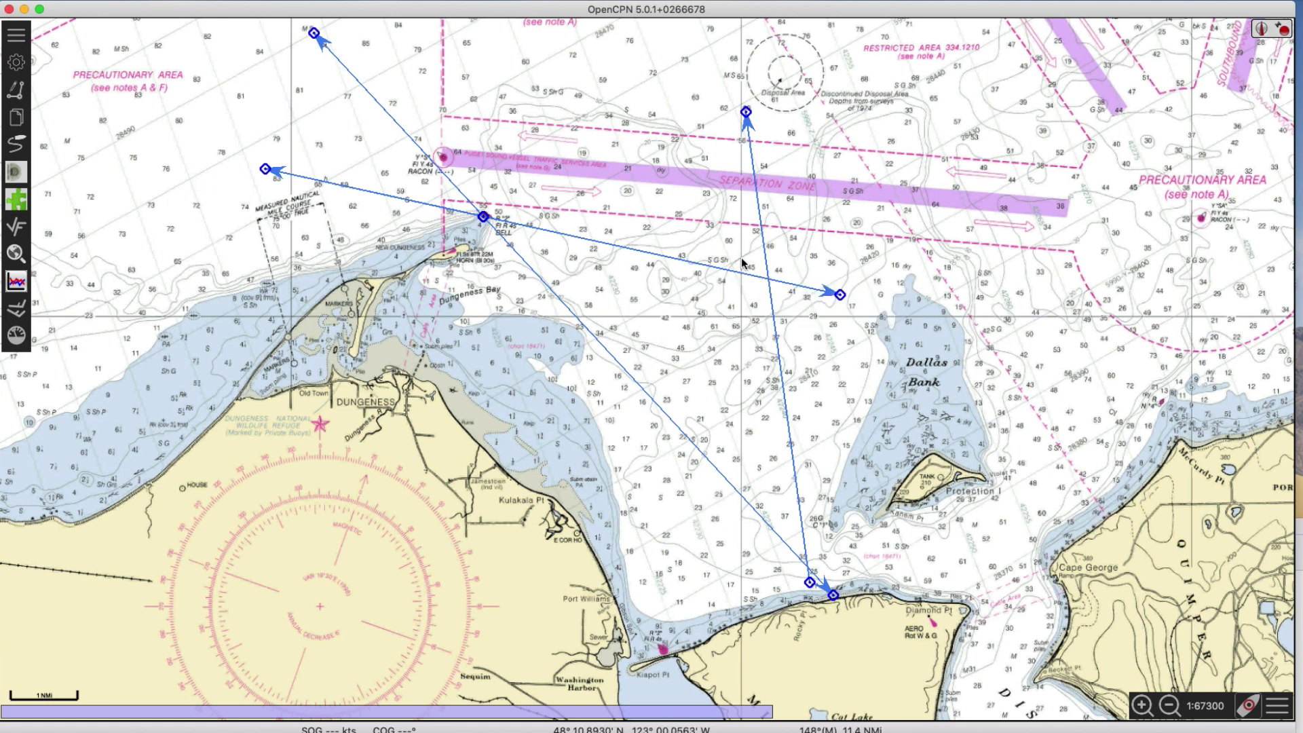
{"action": "mouse_move", "coordinate": [784, 285]}
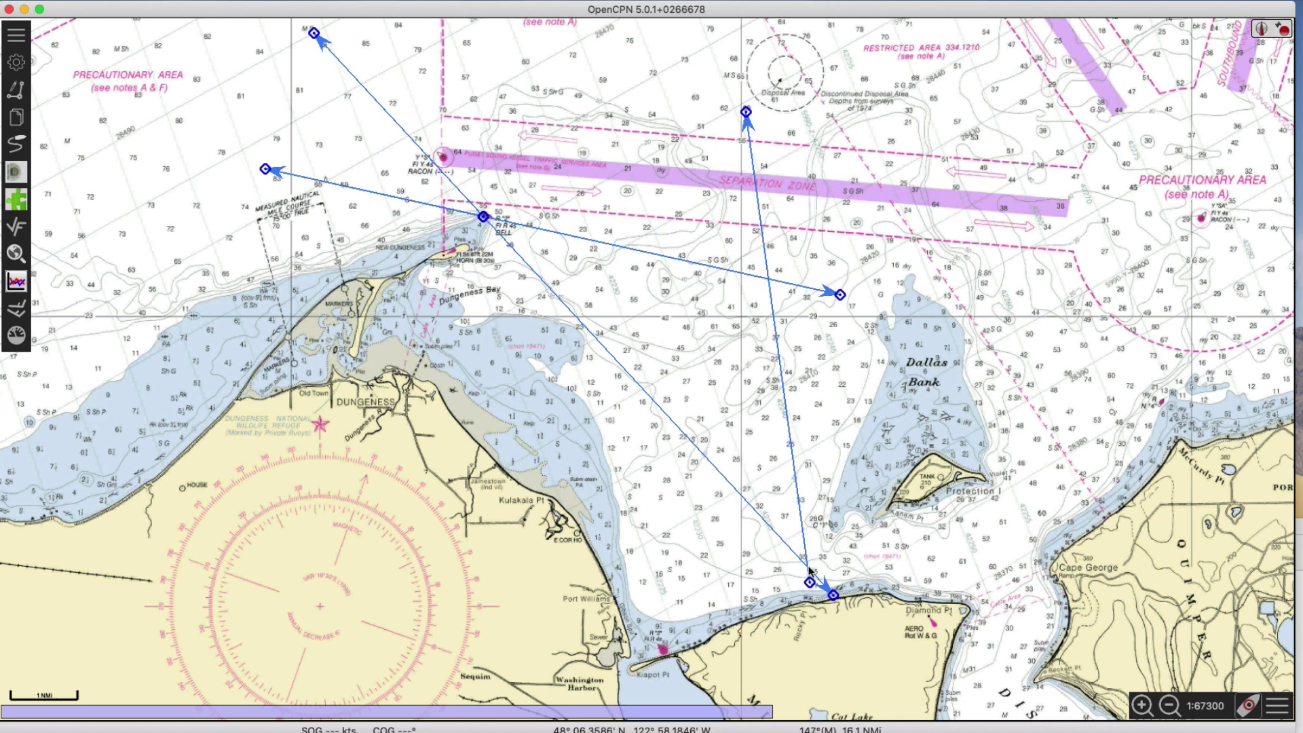
{"action": "mouse_move", "coordinate": [810, 571]}
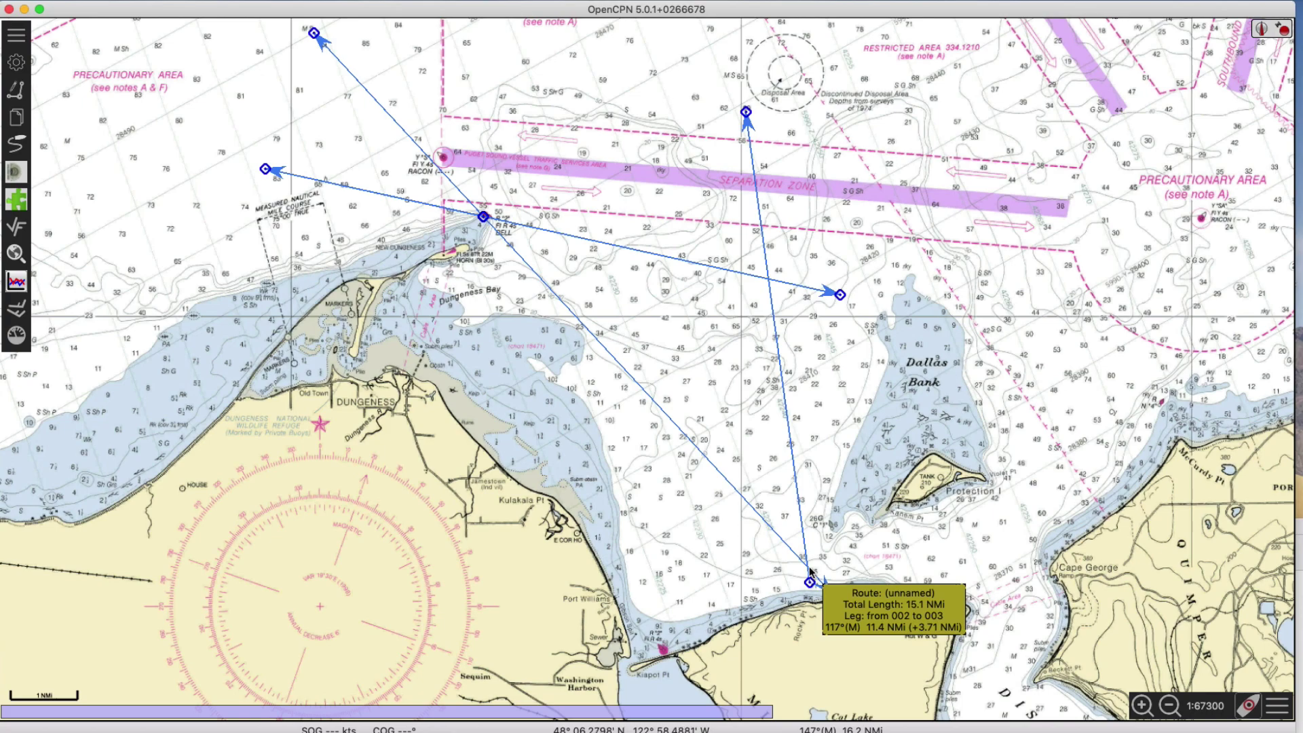
Start a route where the first bearing line crosses the course line near Rocky Point, running 4.00 NMi on 332° magnetic.
{"action": "scroll", "coordinate": [809, 568], "scroll_direction": "up", "scroll_amount": 2}
{"action": "scroll", "coordinate": [796, 359], "scroll_direction": "up", "scroll_amount": 2}
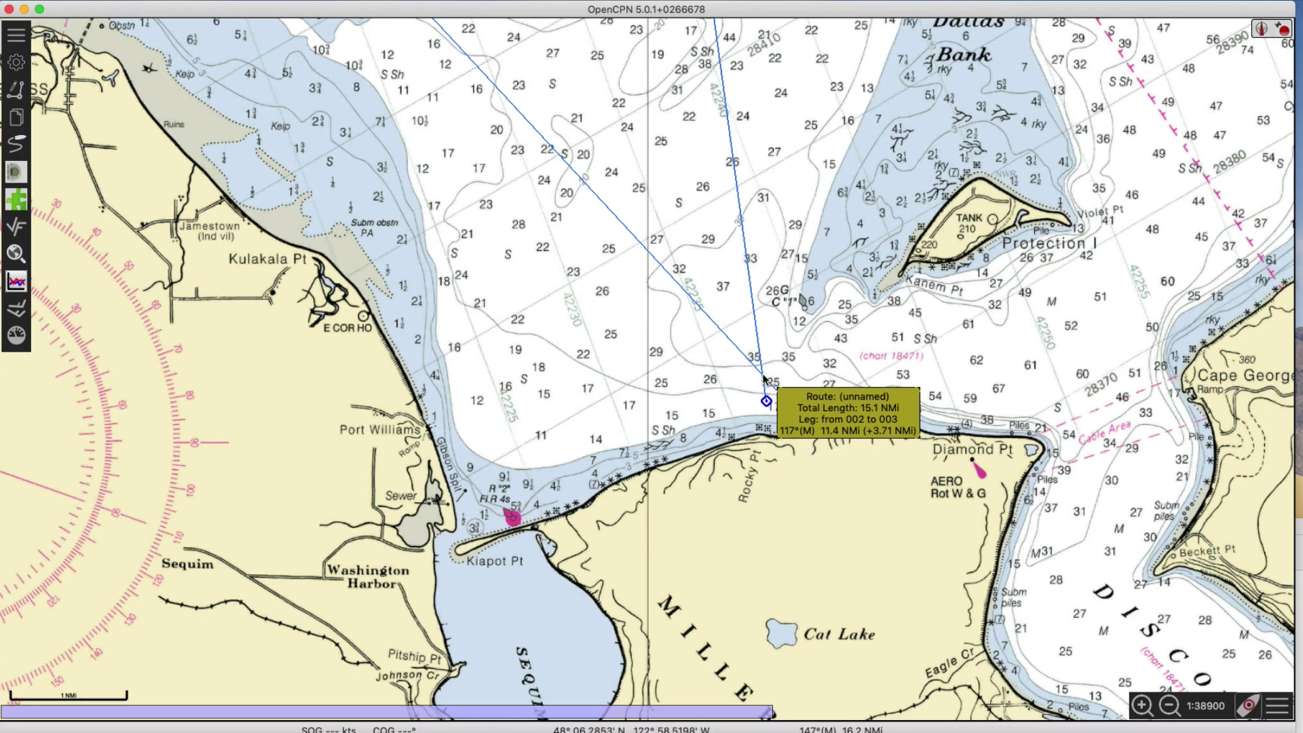
{"action": "key", "text": "Up"}
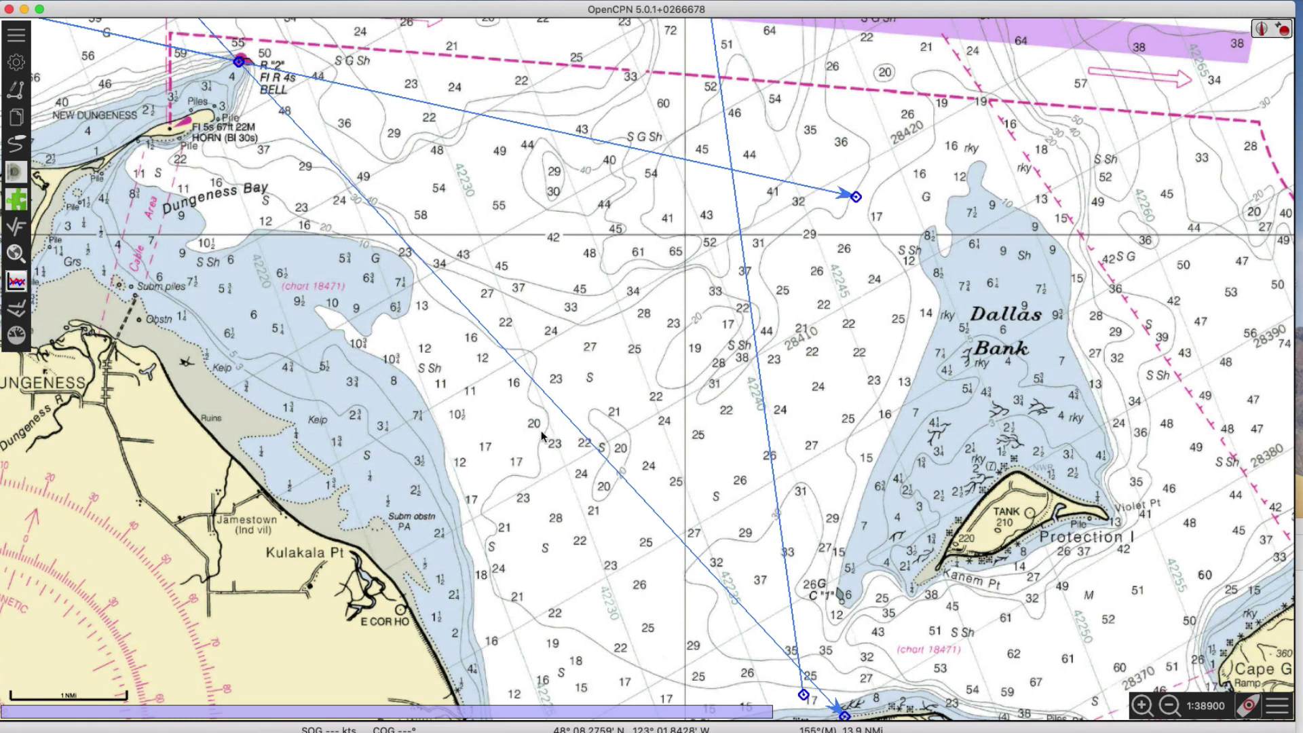
{"action": "mouse_move", "coordinate": [557, 407]}
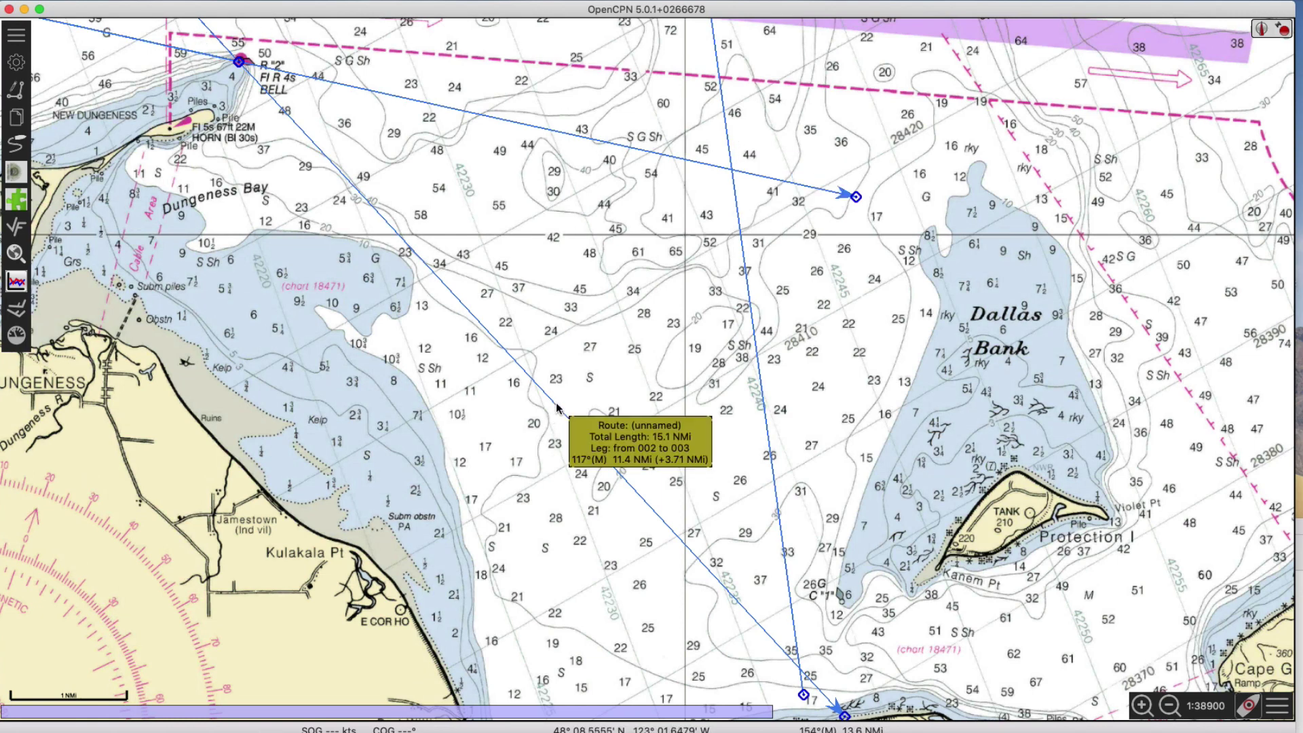
{"action": "key", "text": "minus"}
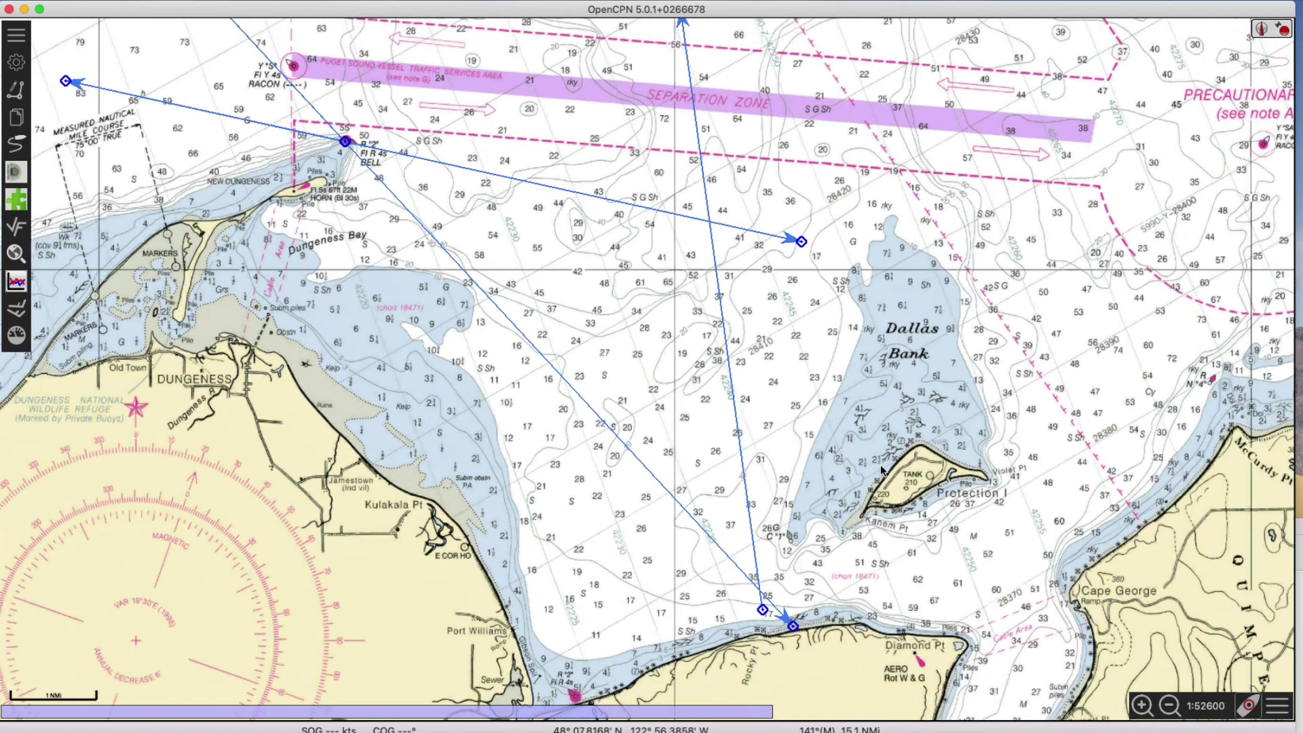
{"action": "key", "text": "Down"}
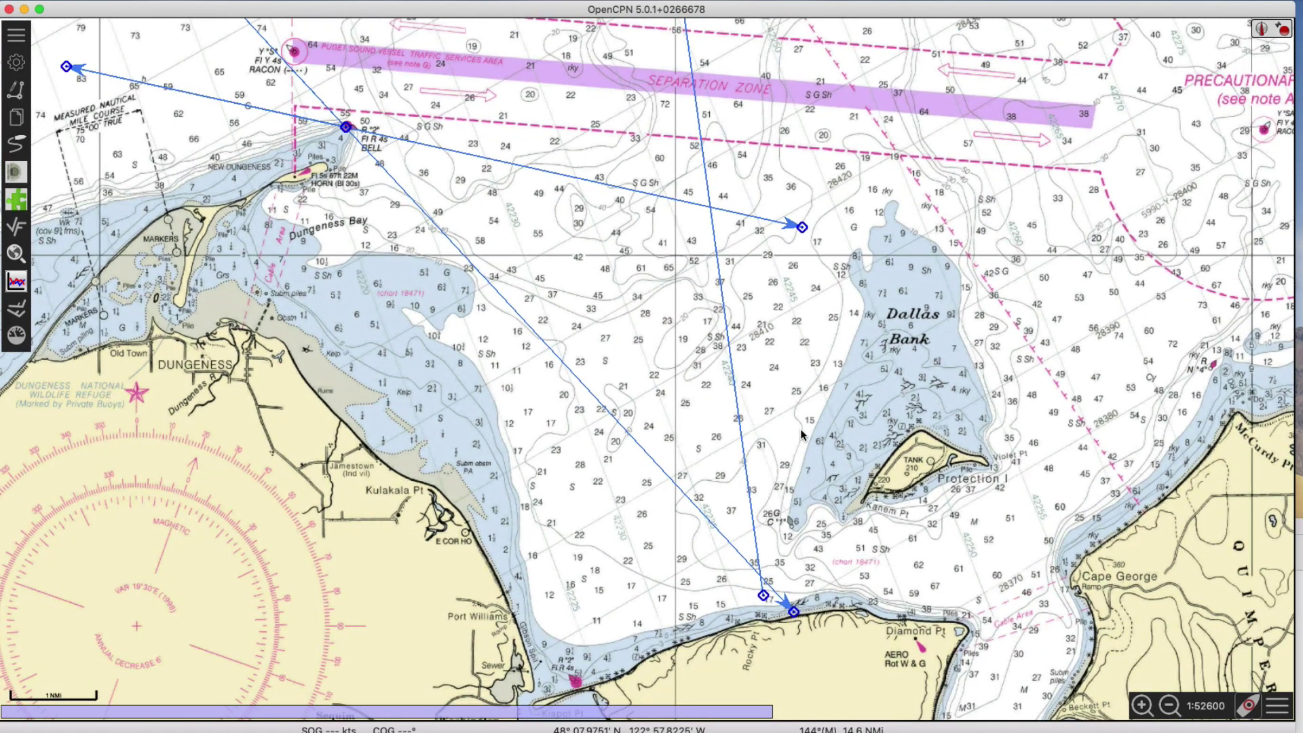
{"action": "key", "text": "Up"}
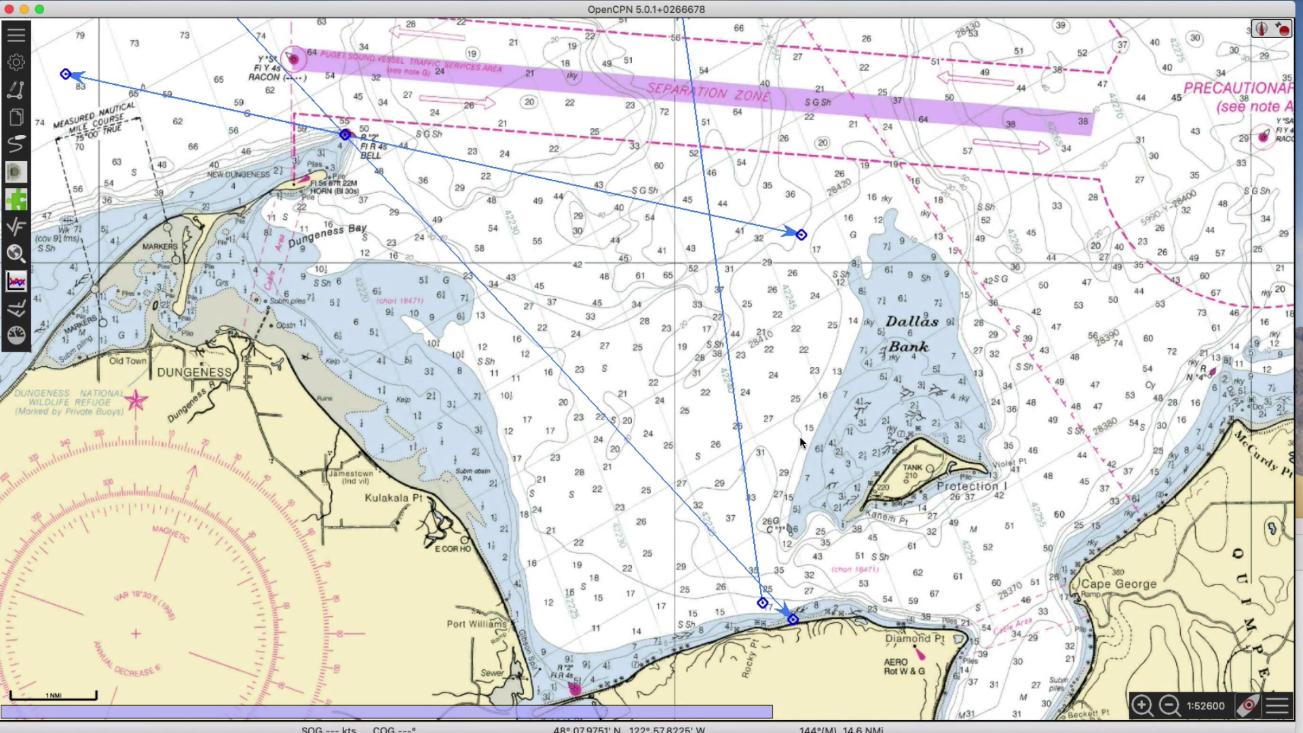
{"action": "left_click", "coordinate": [16, 91]}
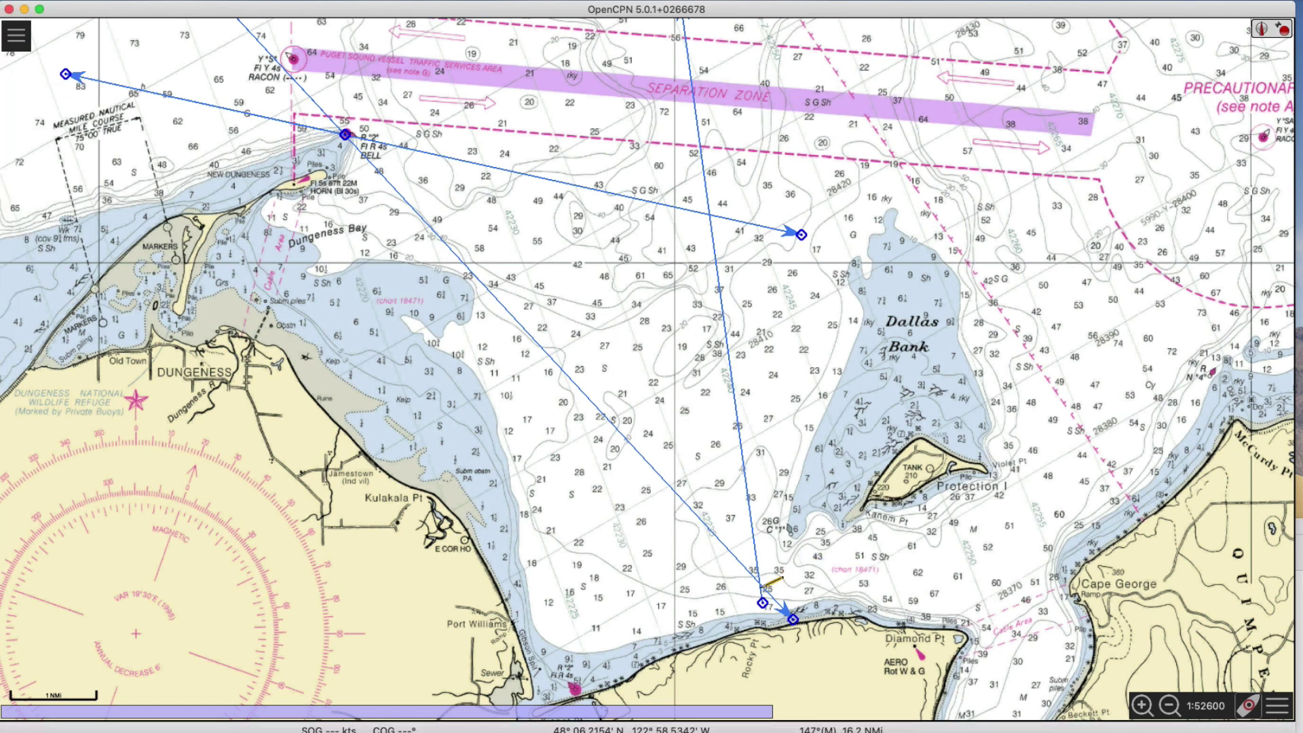
{"action": "left_click", "coordinate": [762, 583]}
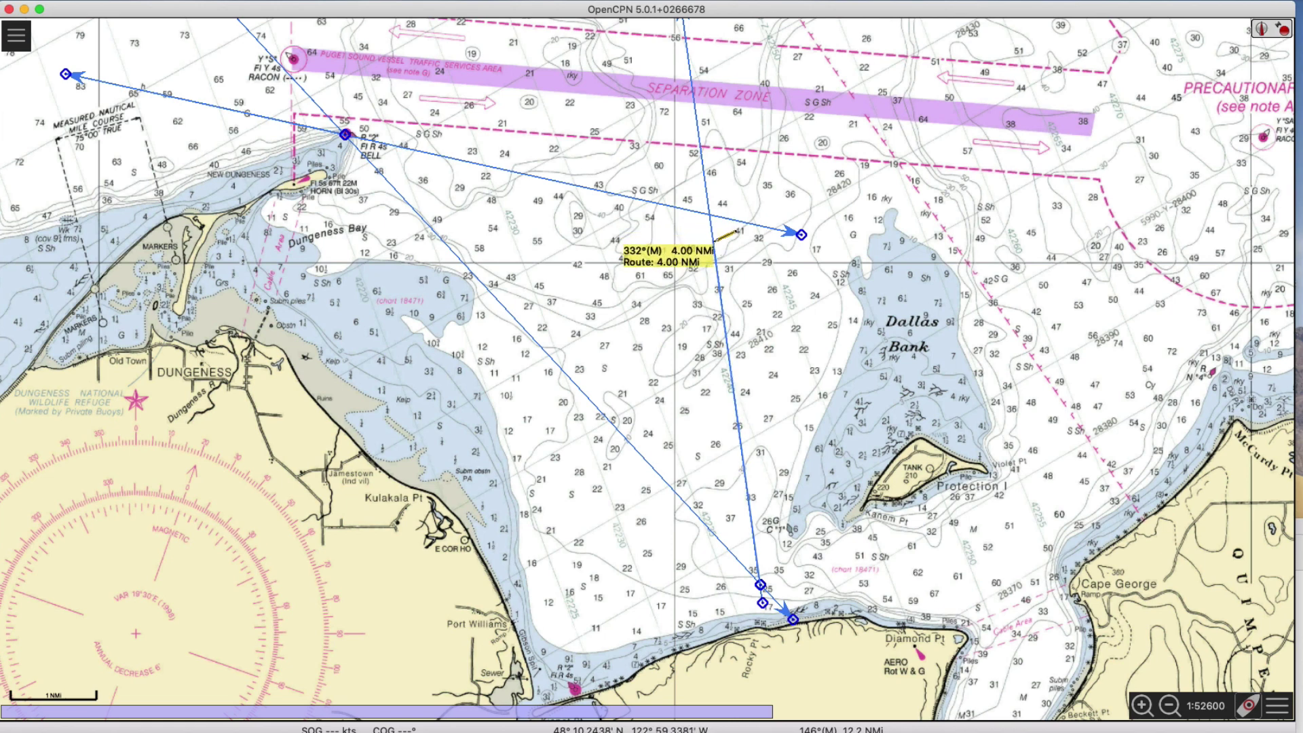
{"action": "left_click", "coordinate": [714, 242]}
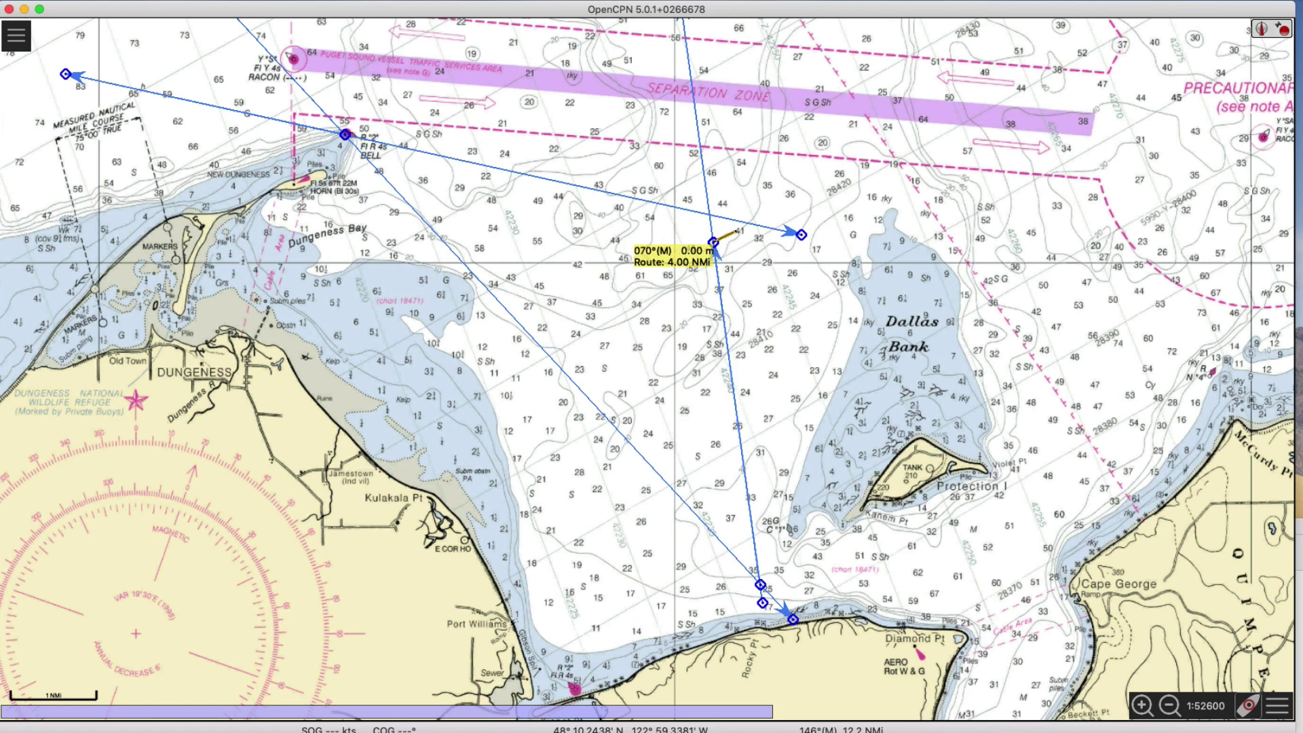
Extend the run route from its 4.00 NMi point on 297° magnetic for about 5.3 NMi as the advanced LOP, and finish it.
{"action": "key", "text": "Up"}
{"action": "key", "text": "Up"}
{"action": "key", "text": "Up"}
{"action": "key", "text": "Up"}
{"action": "key", "text": "Up"}
{"action": "key", "text": "Up"}
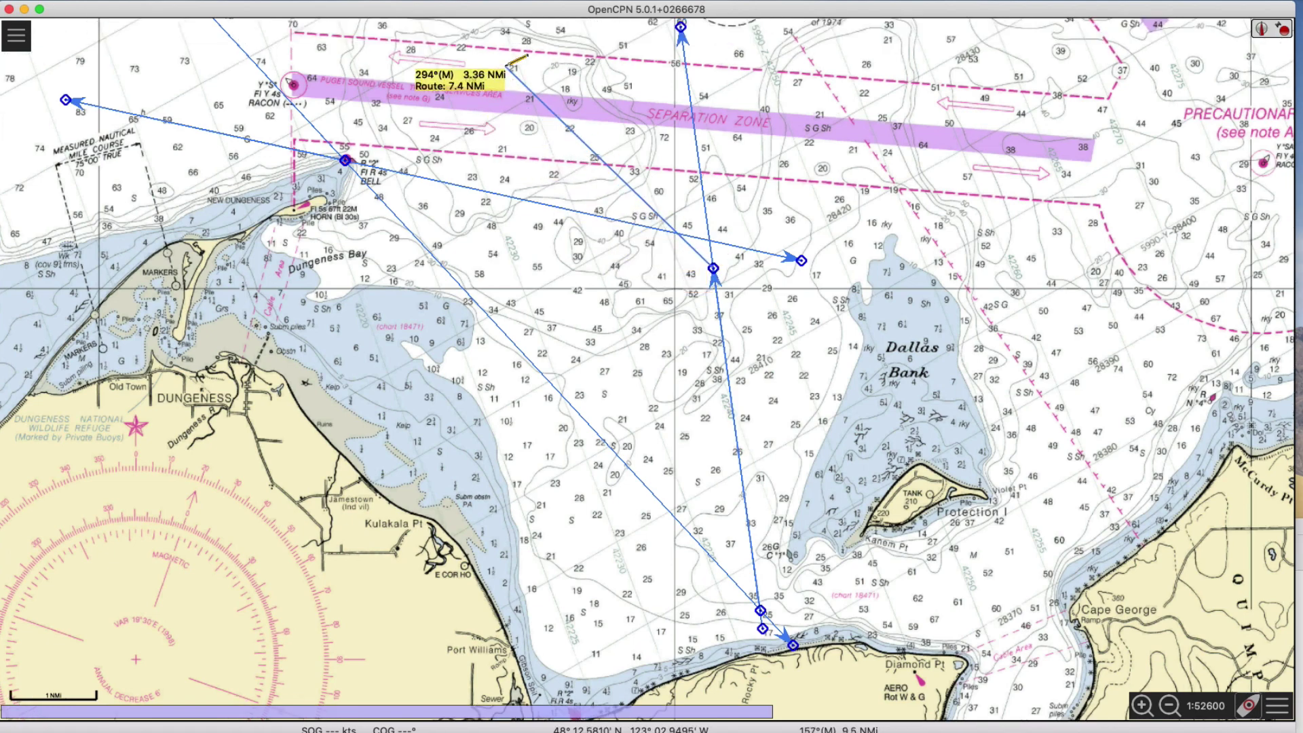
{"action": "key", "text": "Up"}
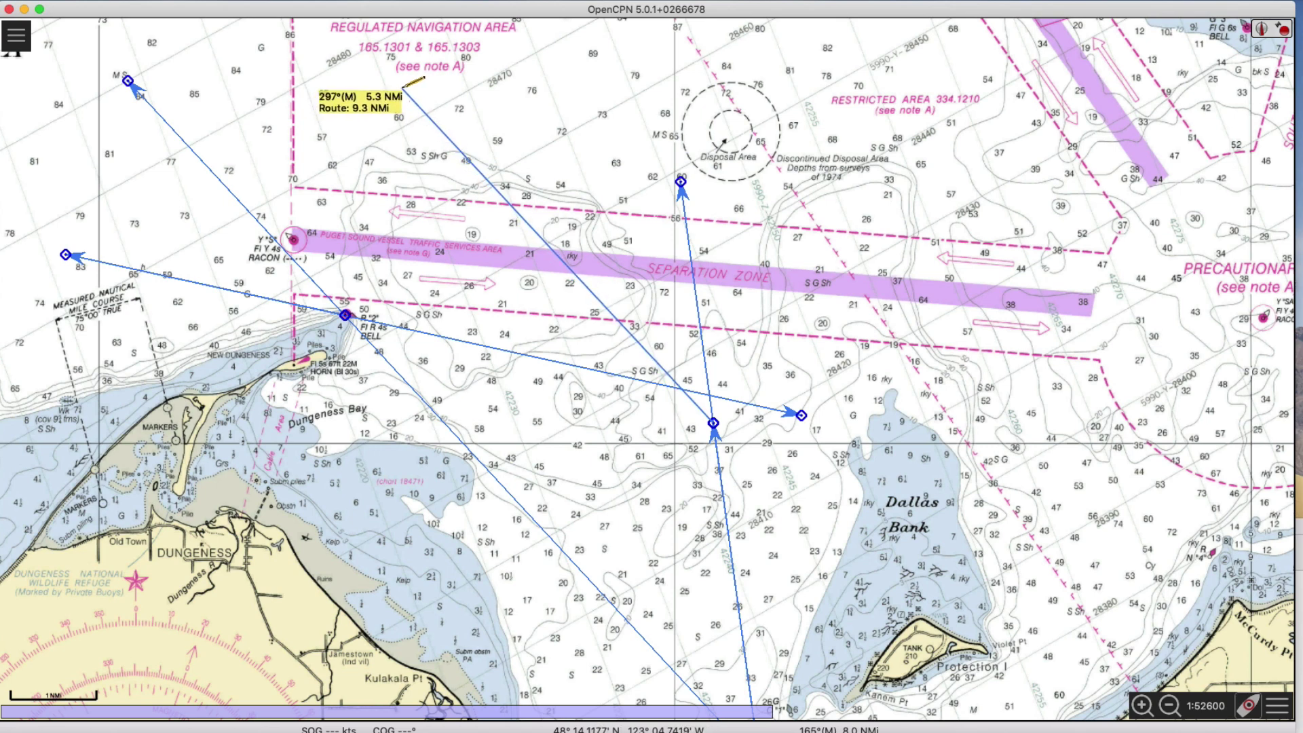
{"action": "left_click", "coordinate": [403, 87]}
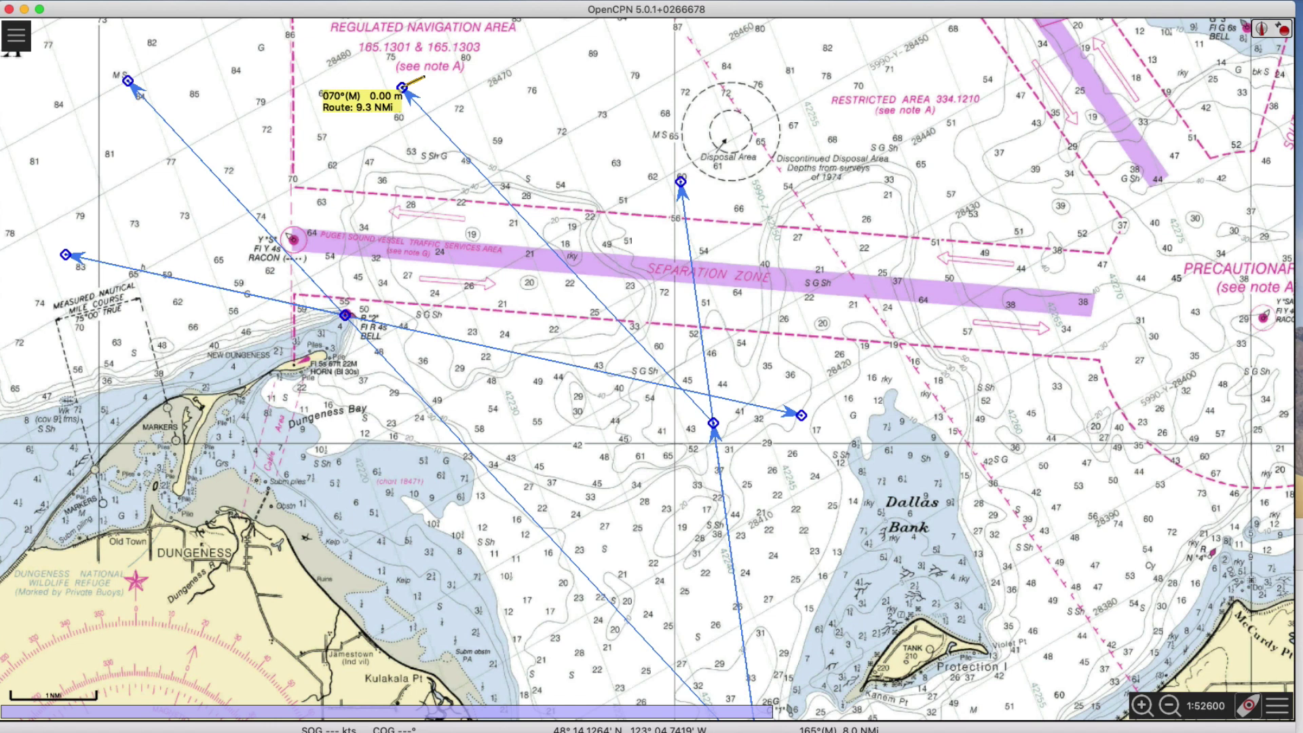
{"action": "left_click", "coordinate": [404, 86]}
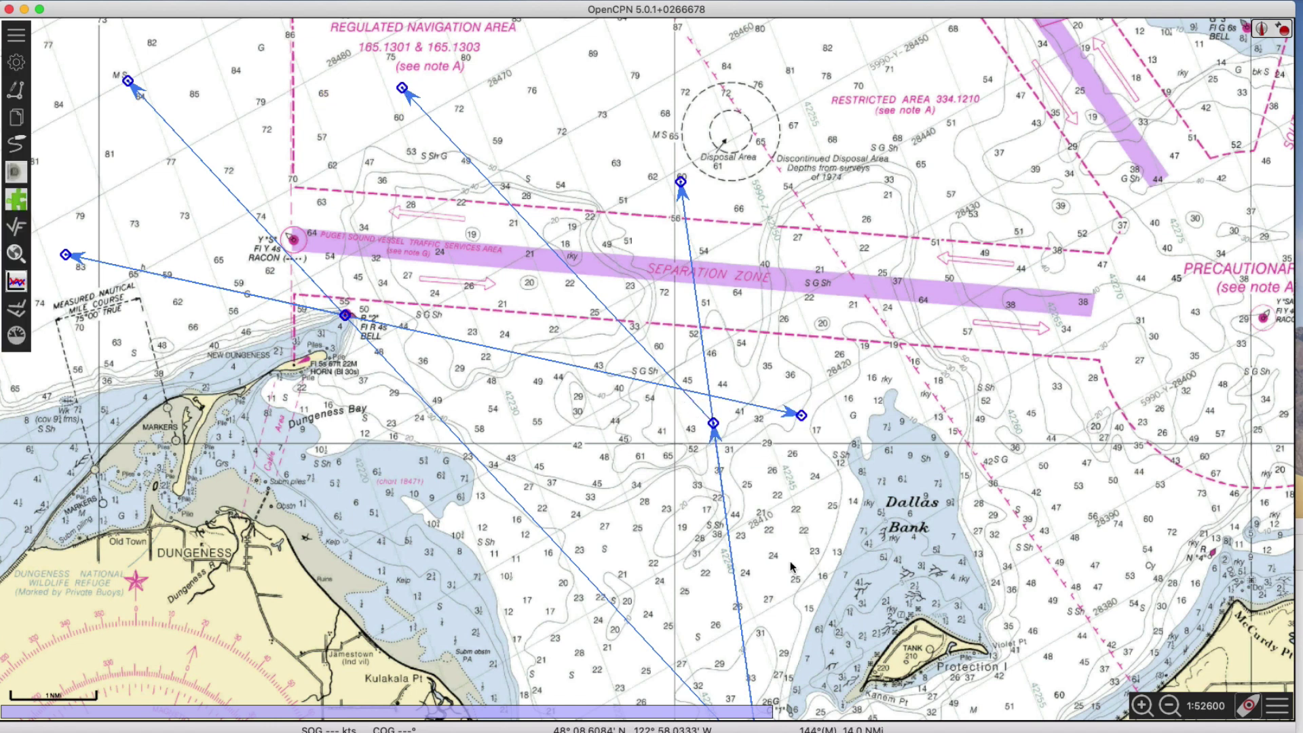
Examine where the advanced 297° line crosses the second bearing line northwest of Dallas Bank.
{"action": "scroll", "coordinate": [773, 525], "scroll_direction": "down", "scroll_amount": 1}
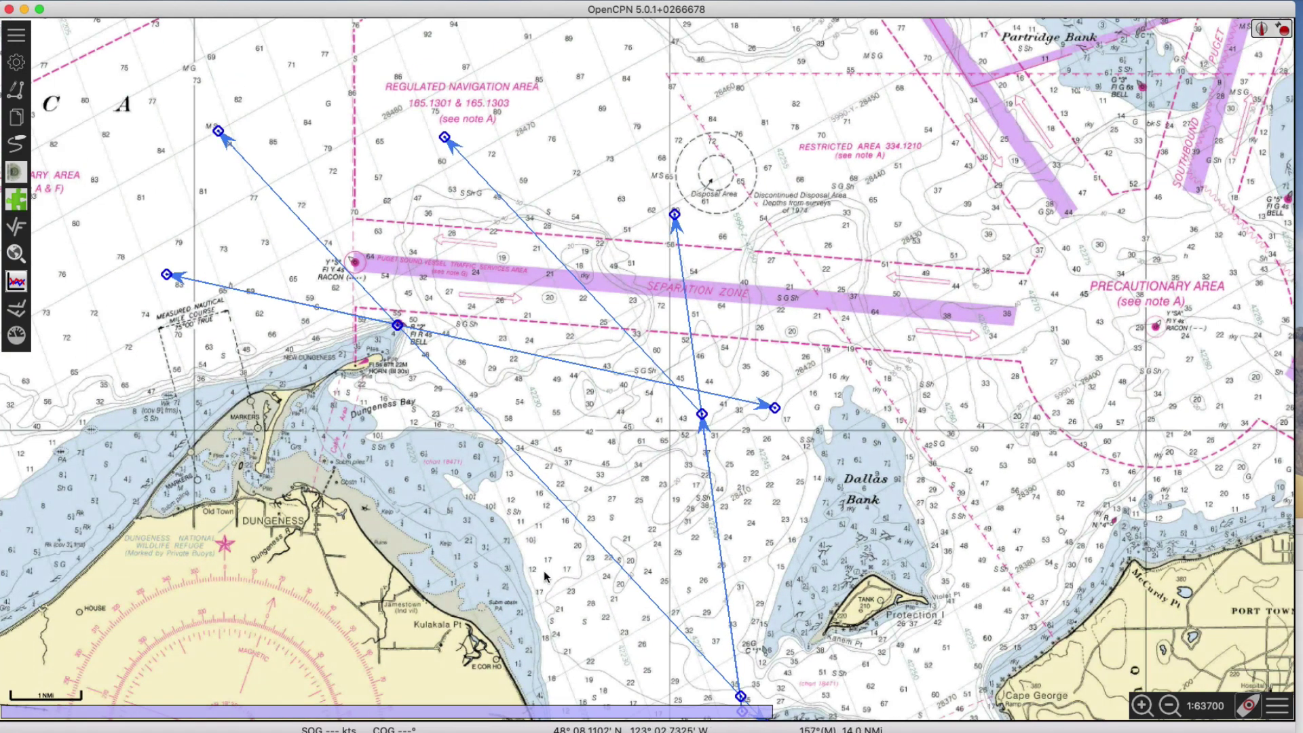
{"action": "scroll", "coordinate": [634, 513], "scroll_direction": "down", "scroll_amount": 1}
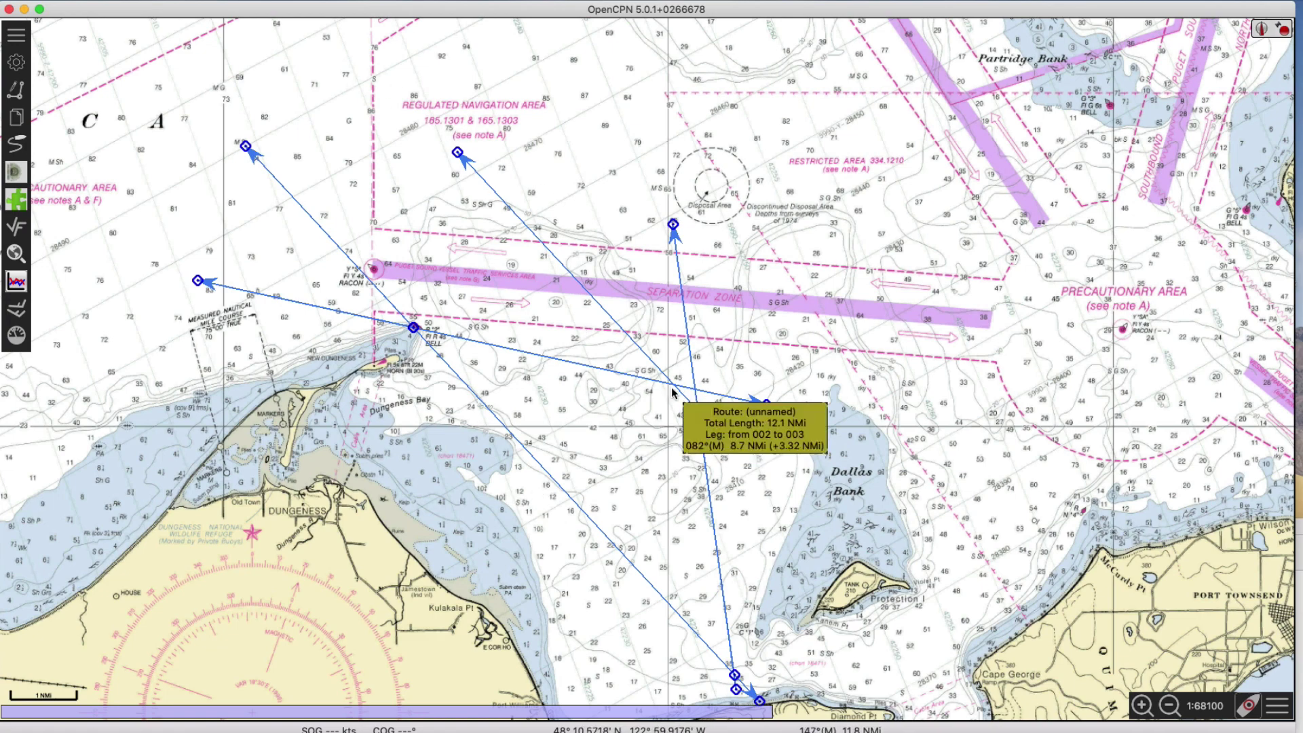
{"action": "scroll", "coordinate": [673, 388], "scroll_direction": "up", "scroll_amount": 3}
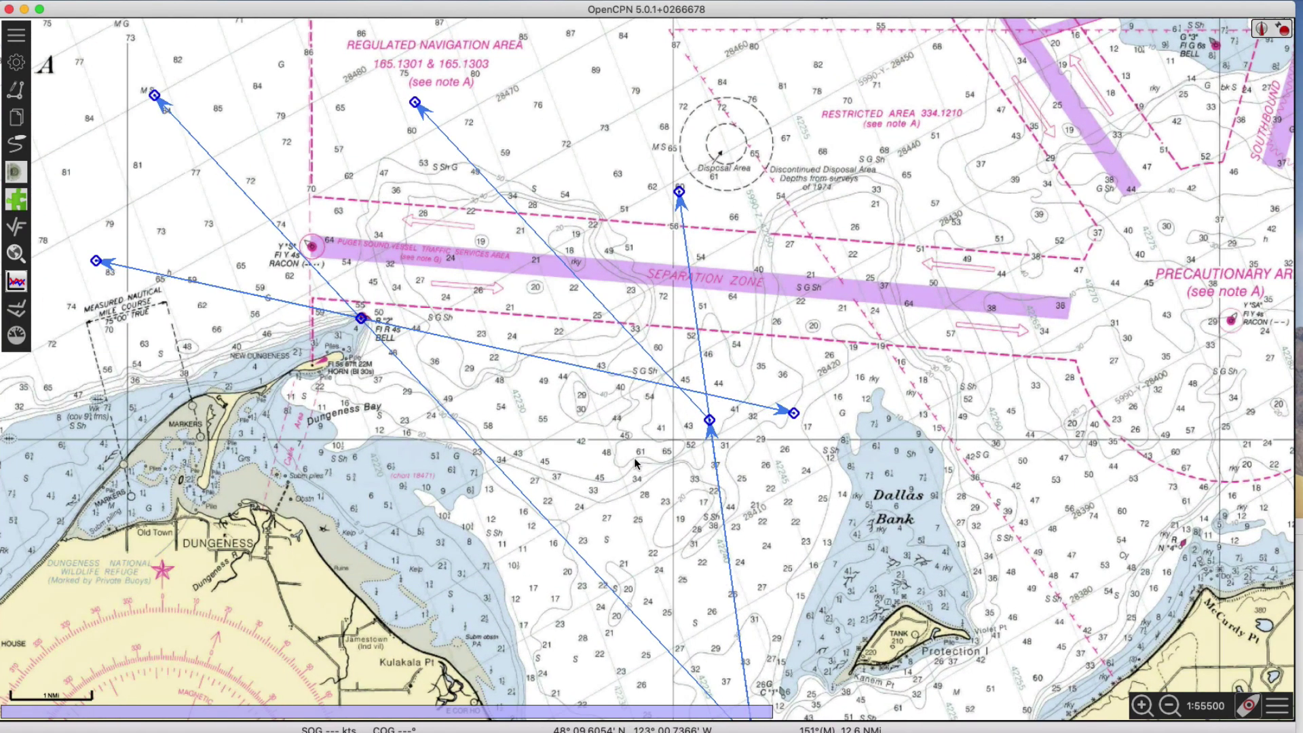
{"action": "scroll", "coordinate": [543, 533], "scroll_direction": "down", "scroll_amount": 1}
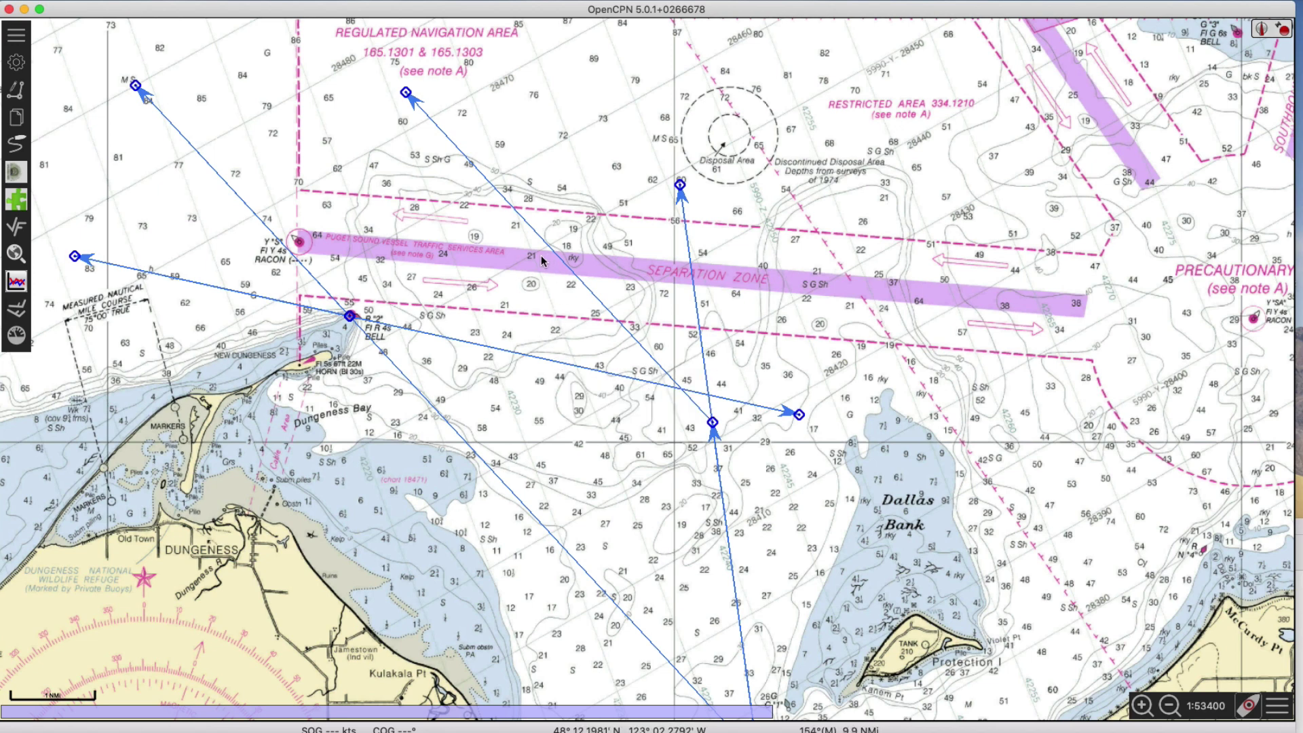
{"action": "mouse_move", "coordinate": [555, 253]}
{"action": "mouse_move", "coordinate": [680, 389]}
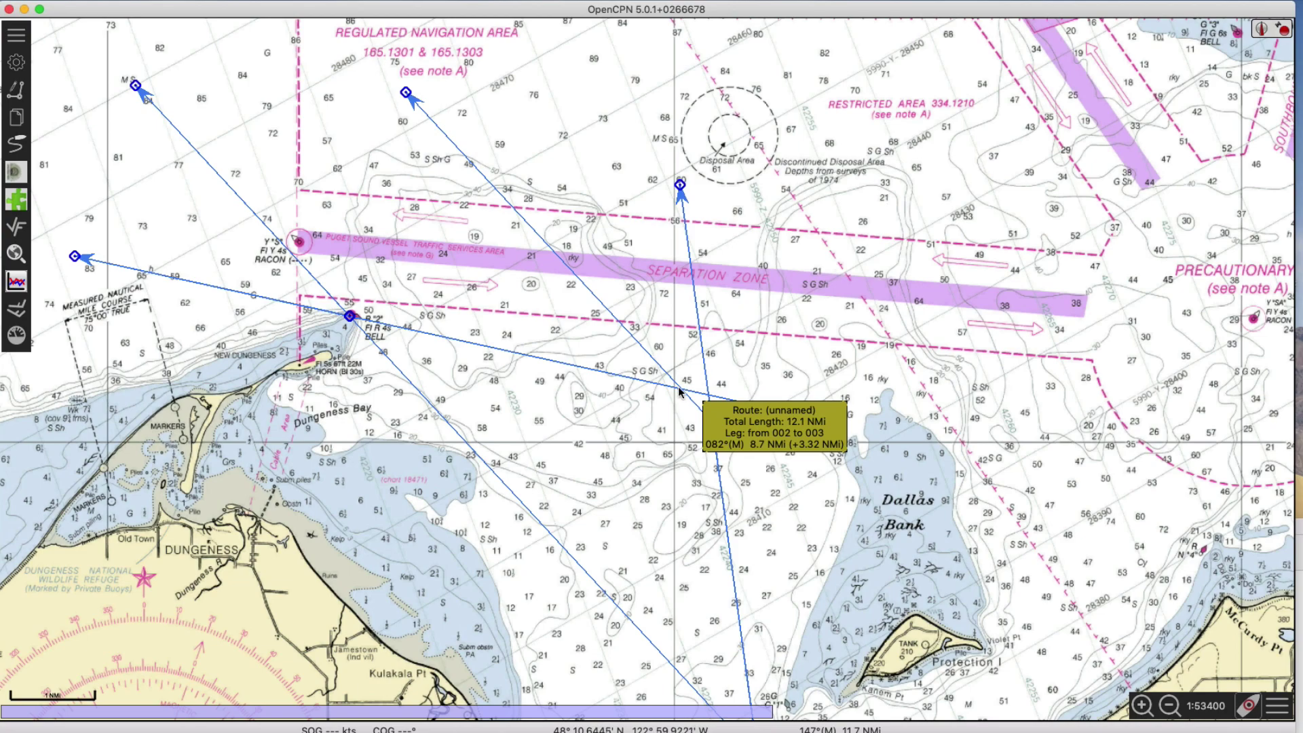
Drop a mark just southwest of where the advanced LOP crosses the second Buoy 2 bearing line.
{"action": "scroll", "coordinate": [681, 394], "scroll_direction": "up", "scroll_amount": 5}
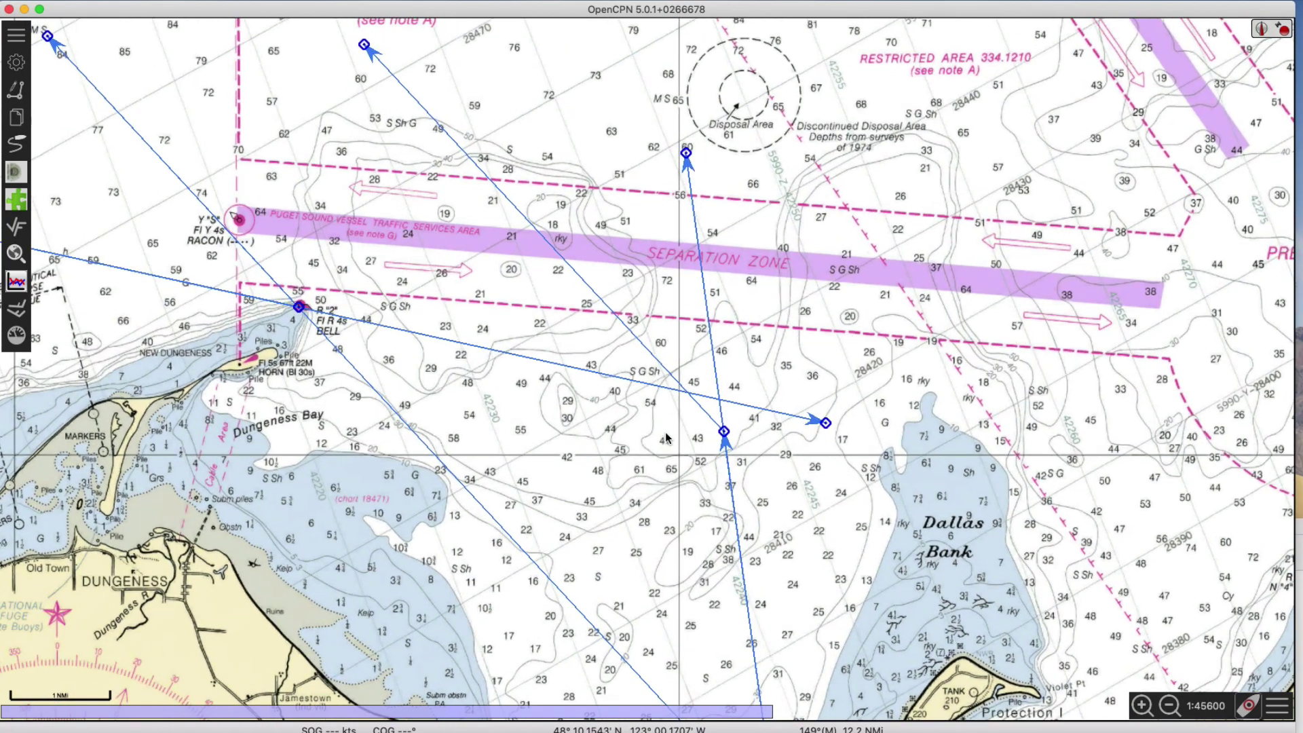
{"action": "scroll", "coordinate": [675, 482], "scroll_direction": "down", "scroll_amount": 3}
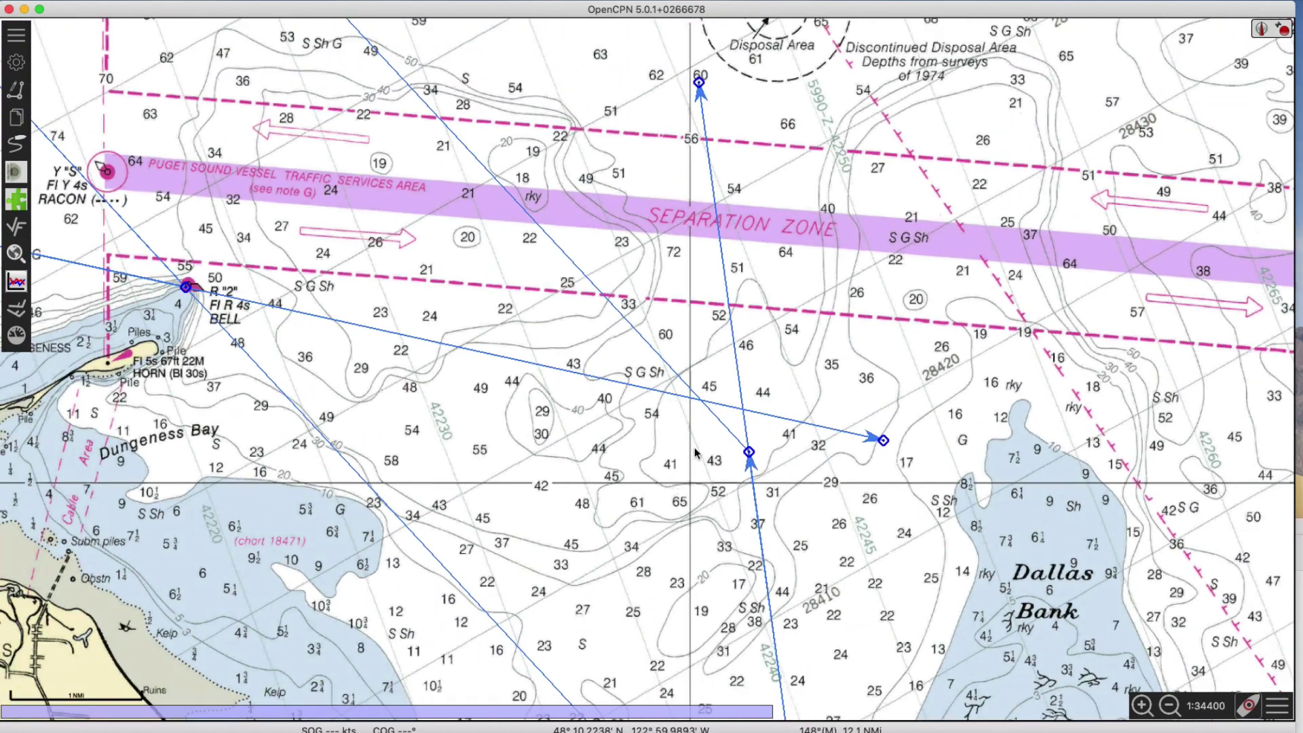
{"action": "right_click", "coordinate": [701, 401]}
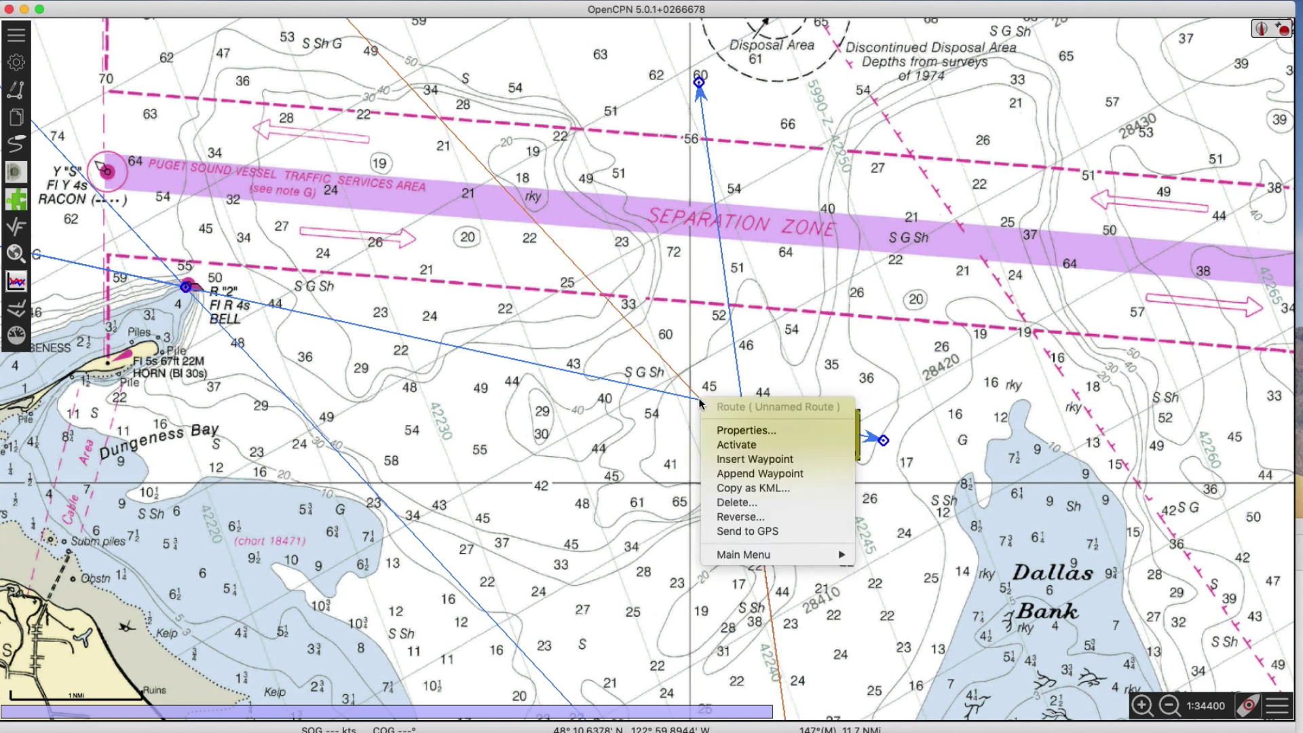
{"action": "left_click", "coordinate": [626, 433]}
{"action": "right_click", "coordinate": [677, 425]}
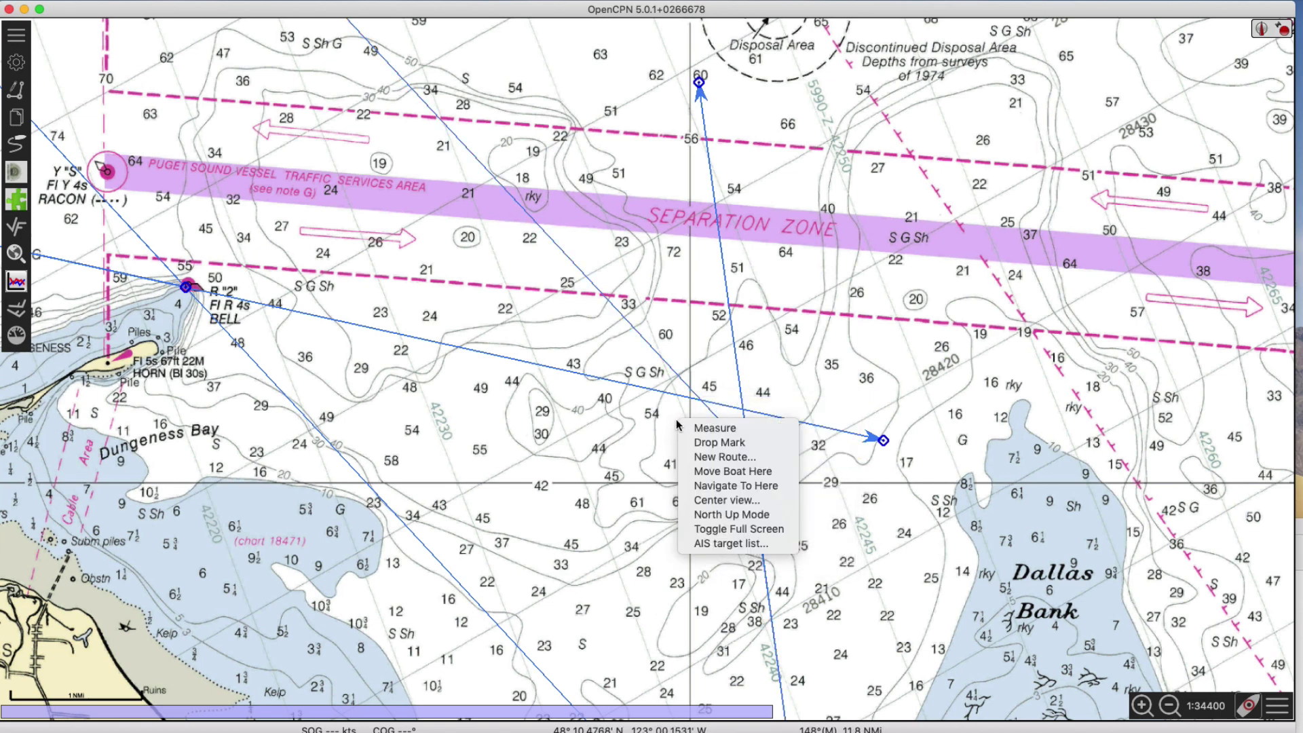
{"action": "left_click", "coordinate": [709, 444]}
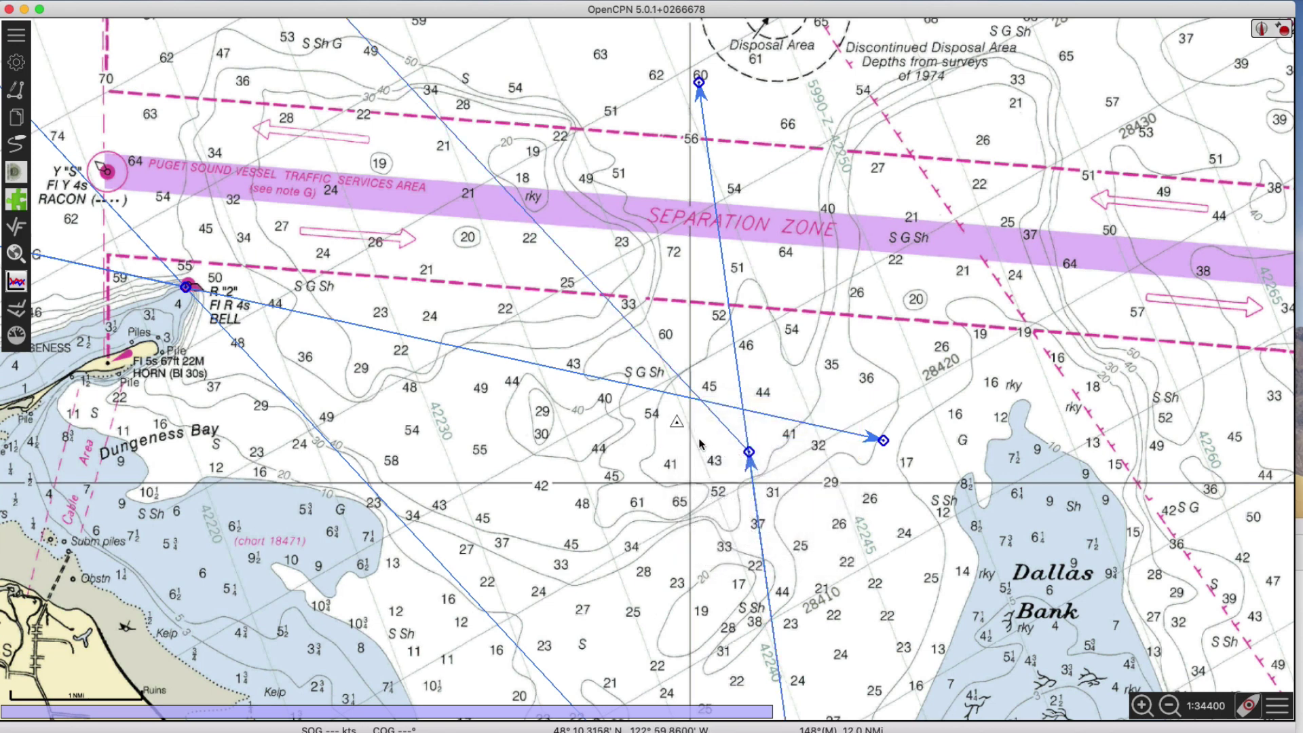
Change the mark's icon to 1st-Active-Waypoint and move the mark onto the crossing of the advanced LOP and second bearing line.
{"action": "right_click", "coordinate": [677, 425]}
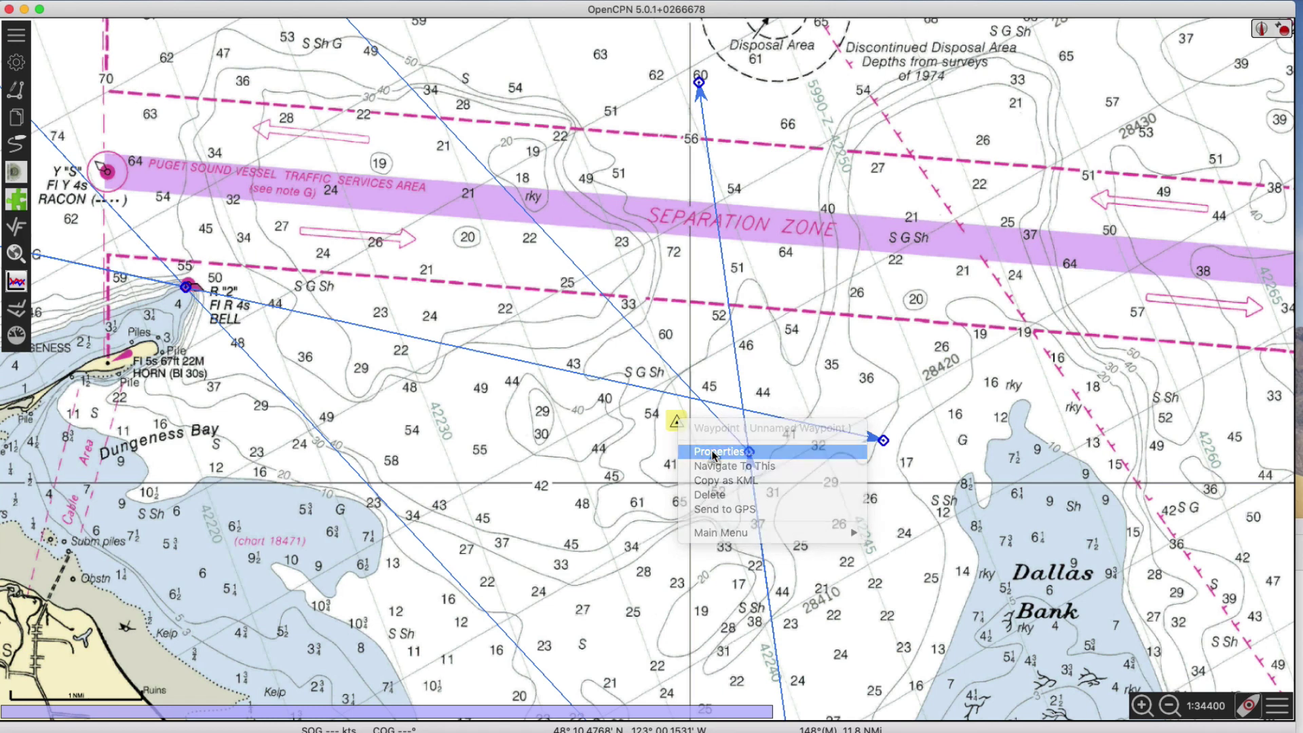
{"action": "left_click", "coordinate": [713, 450]}
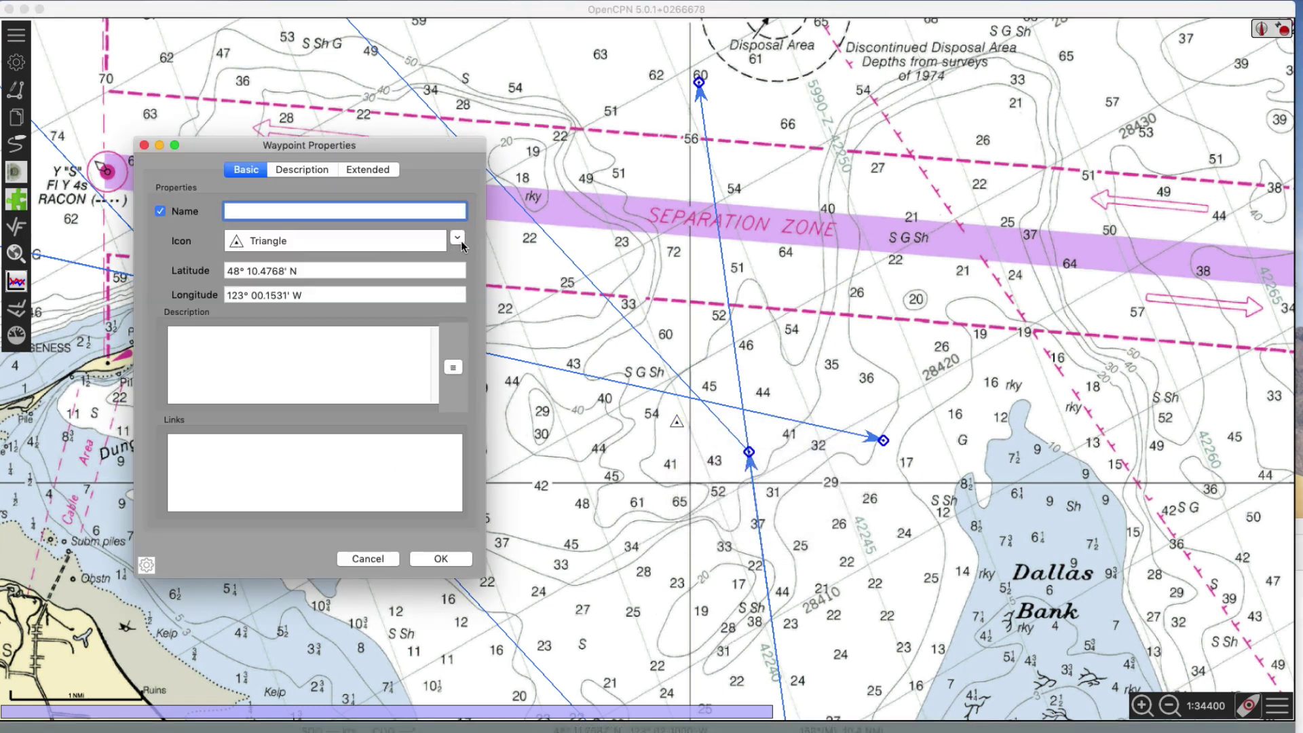
{"action": "left_click", "coordinate": [459, 239]}
{"action": "left_click", "coordinate": [280, 406]}
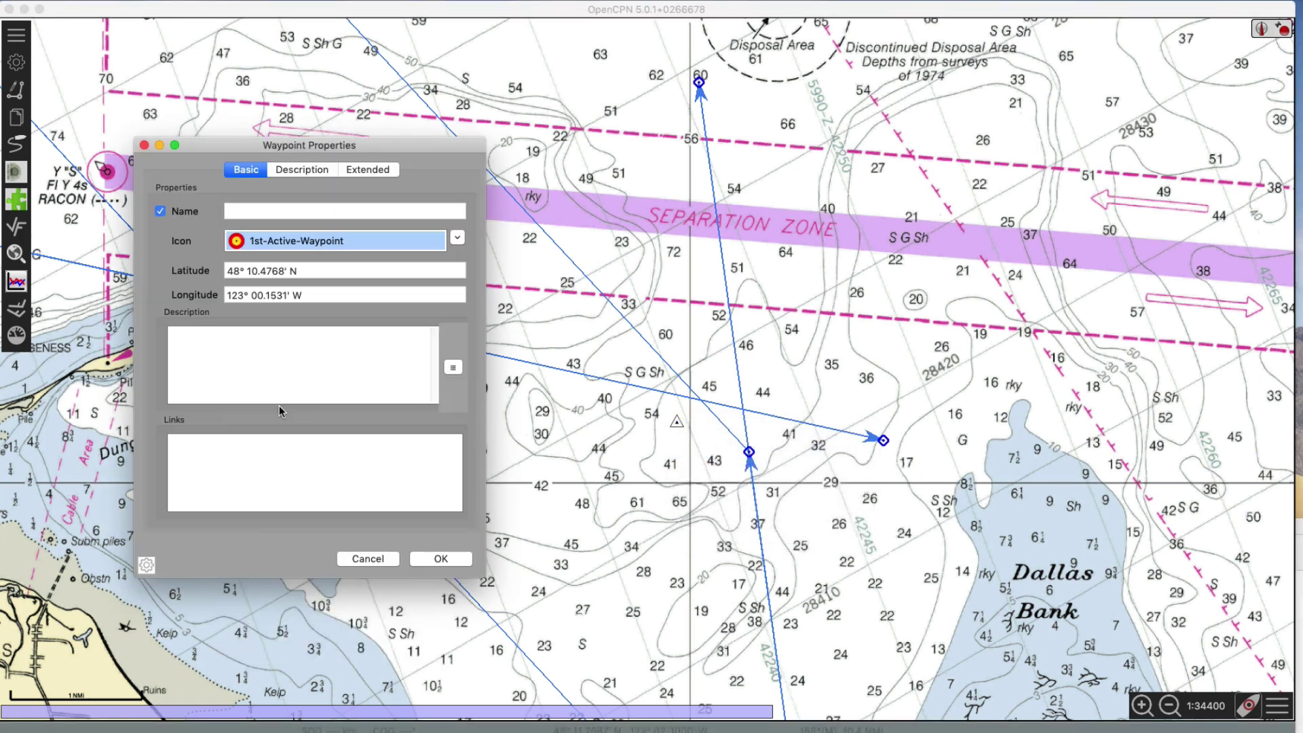
{"action": "left_click", "coordinate": [442, 558]}
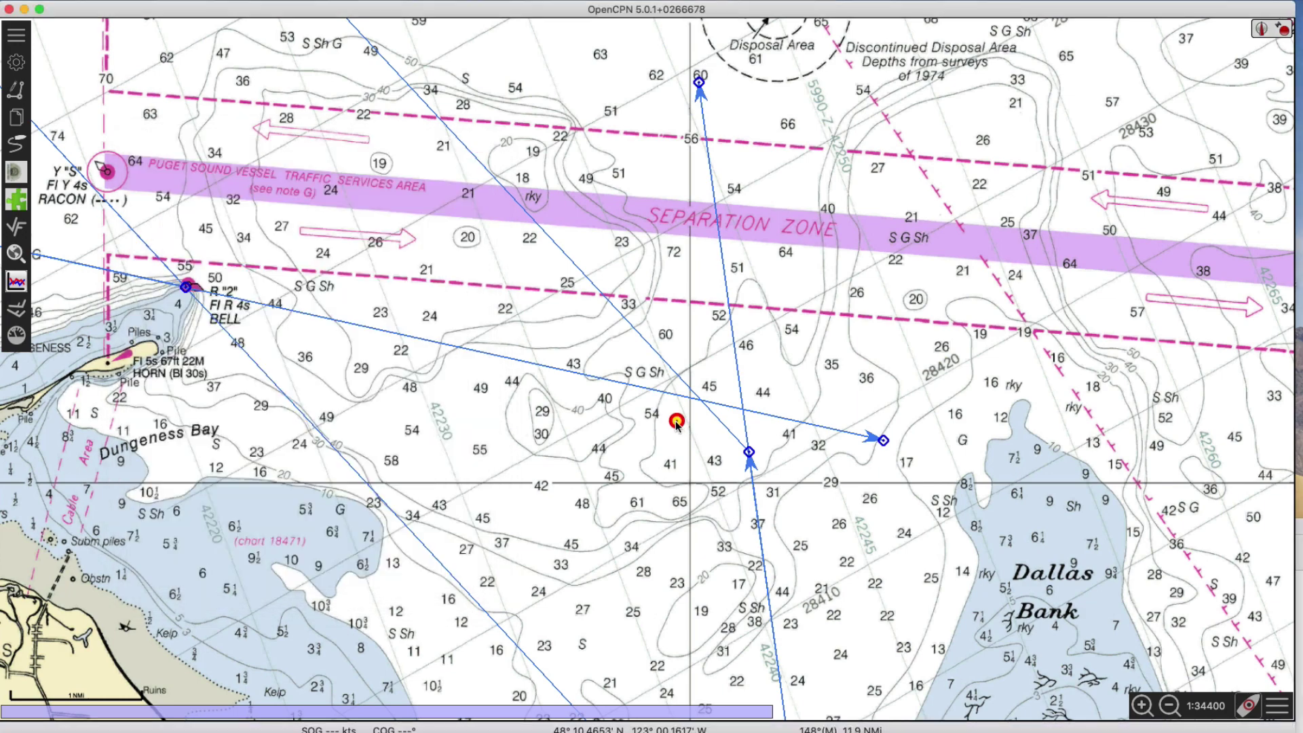
{"action": "left_click_drag", "start_coordinate": [696, 407], "coordinate": [700, 401]}
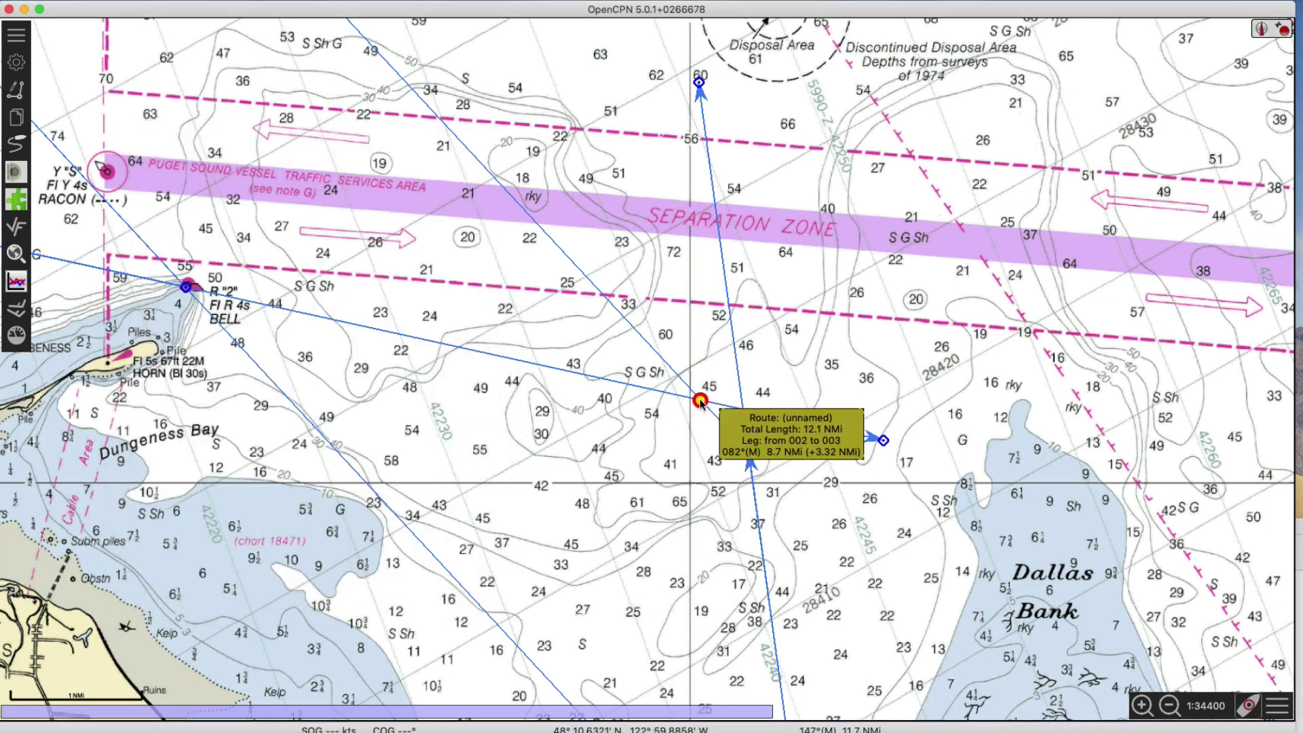
Measure the bearing and distance from the running-fix mark to Buoy 2 off New Dungeness.
{"action": "left_click_drag", "start_coordinate": [676, 458], "coordinate": [908, 462]}
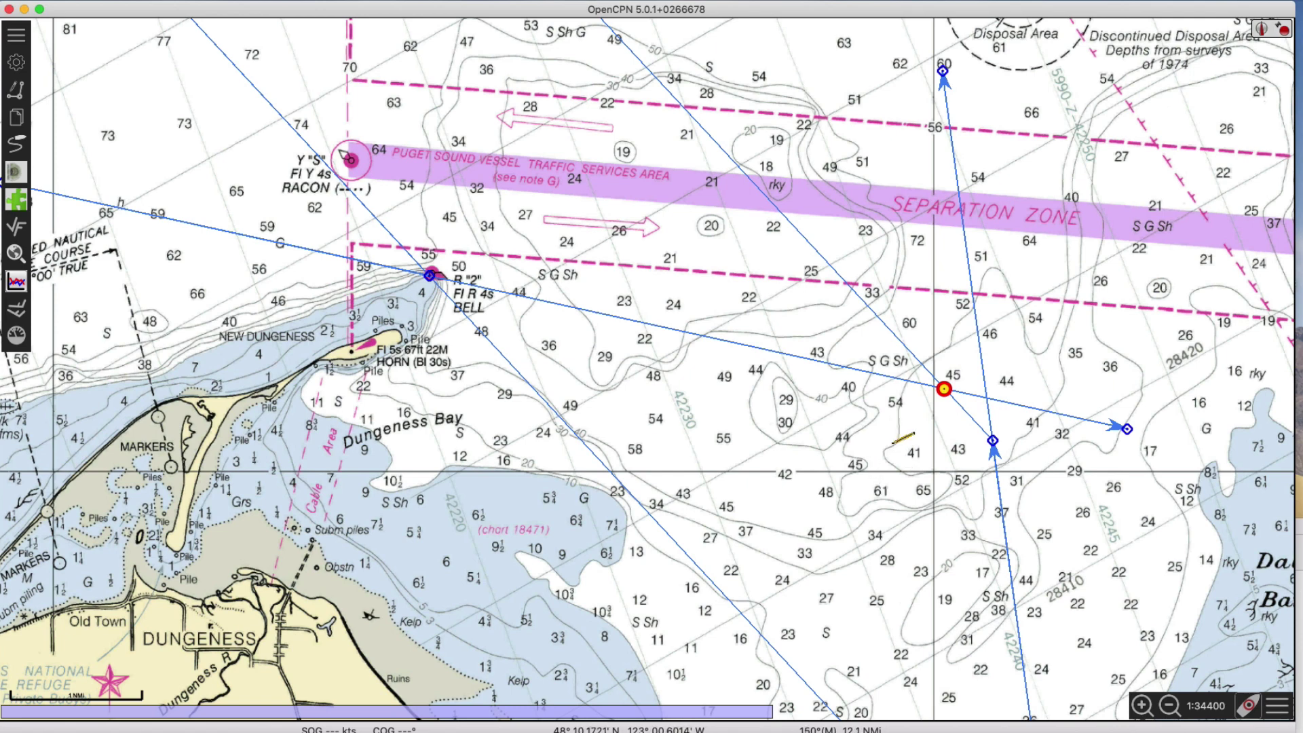
{"action": "left_click", "coordinate": [949, 380]}
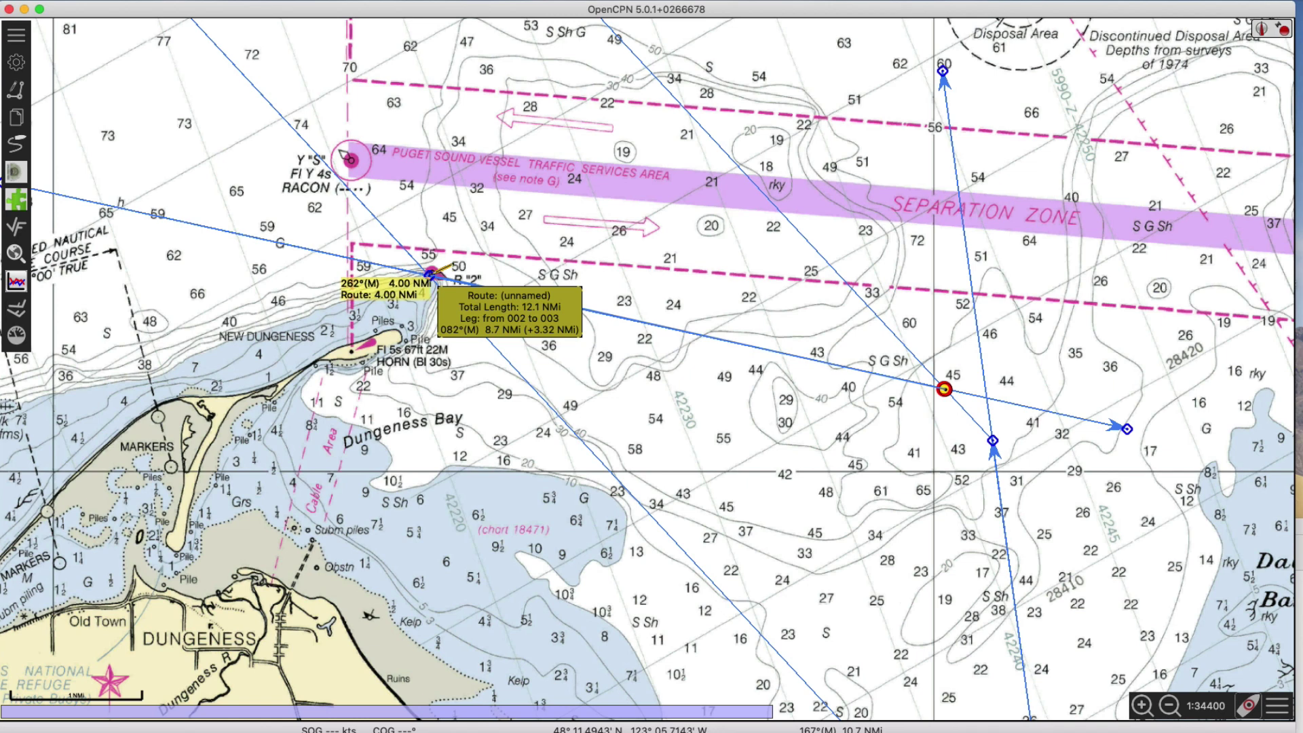
{"action": "left_click_drag", "start_coordinate": [431, 273], "coordinate": [431, 274]}
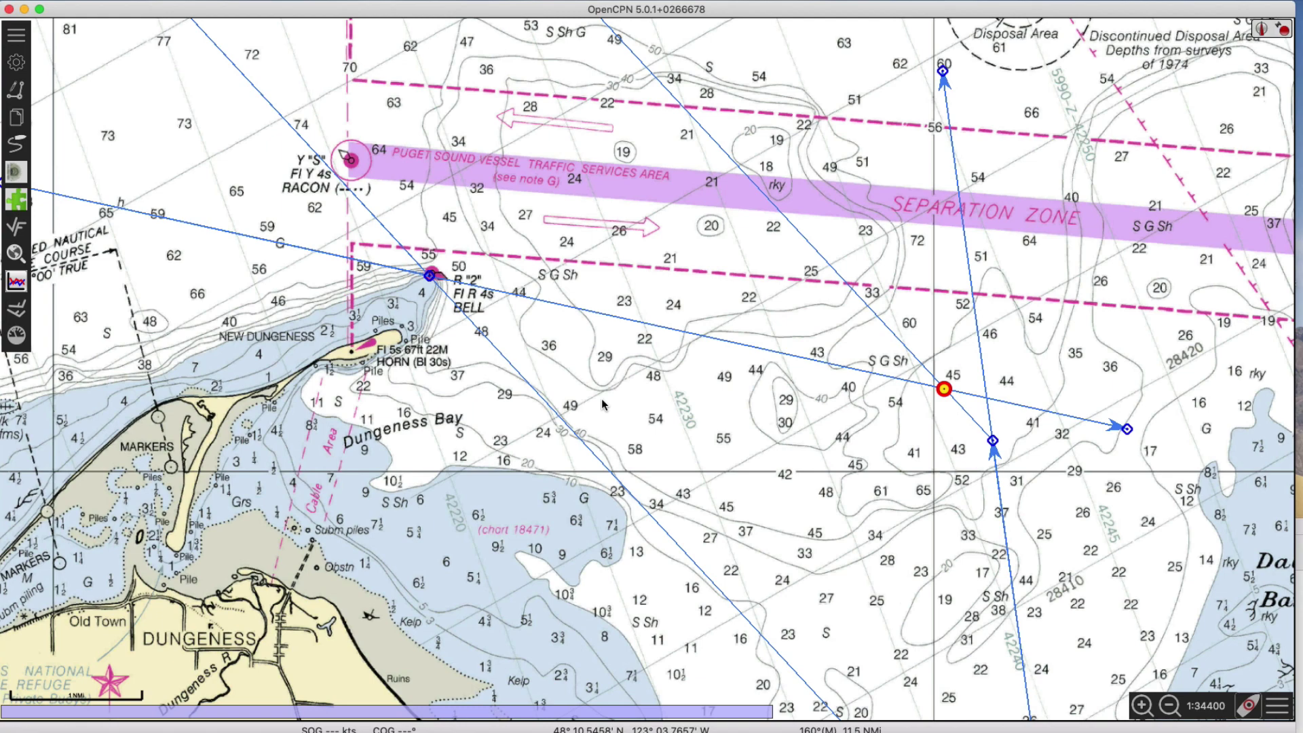
Measure the bearing and distance from the running-fix mark to the northern tip of Dallas Bank.
{"action": "key", "text": "Right"}
{"action": "key", "text": "Down"}
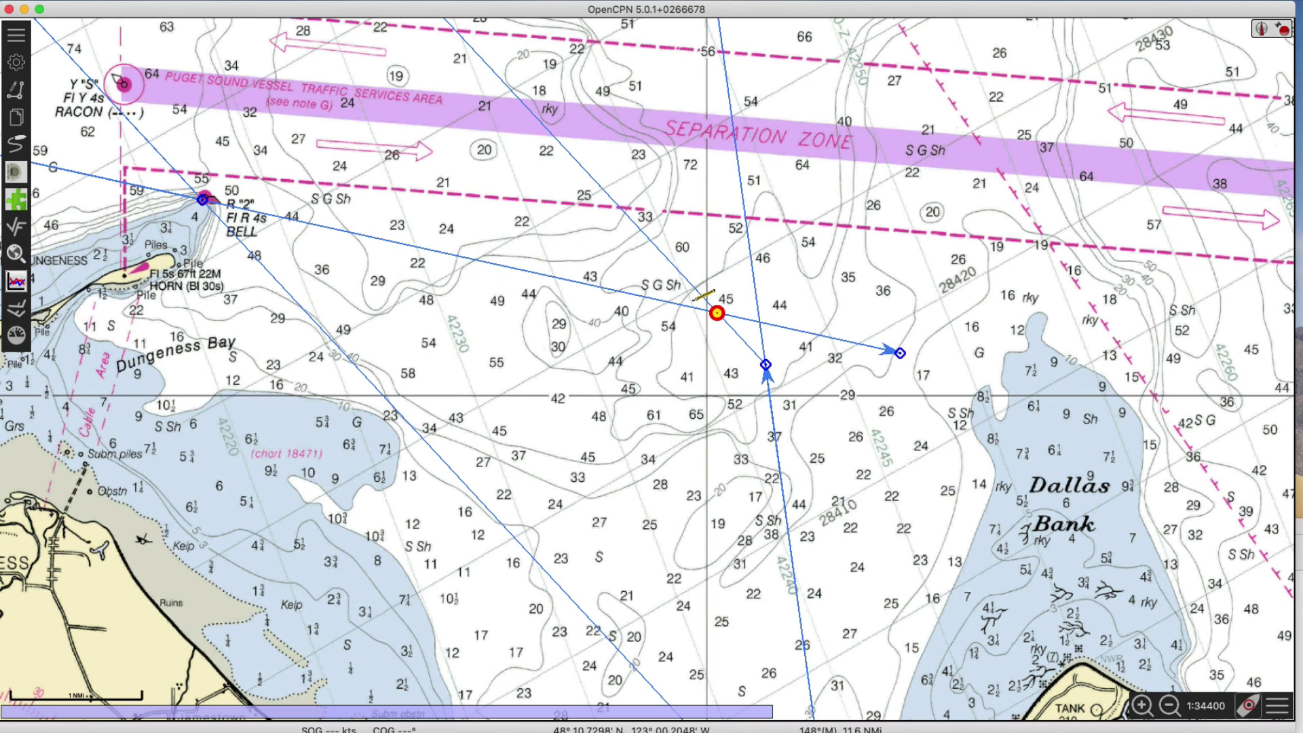
{"action": "left_click", "coordinate": [718, 313]}
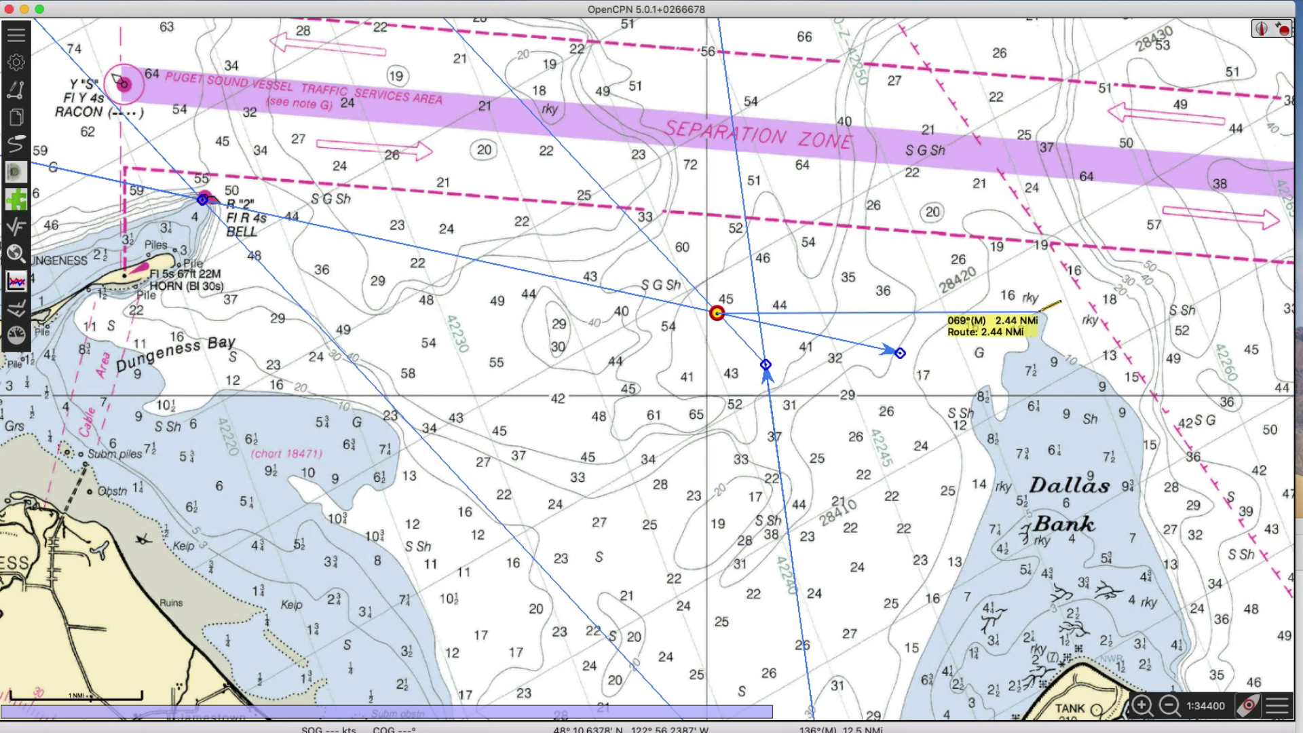
{"action": "left_click", "coordinate": [1039, 312]}
{"action": "key", "text": "Escape"}
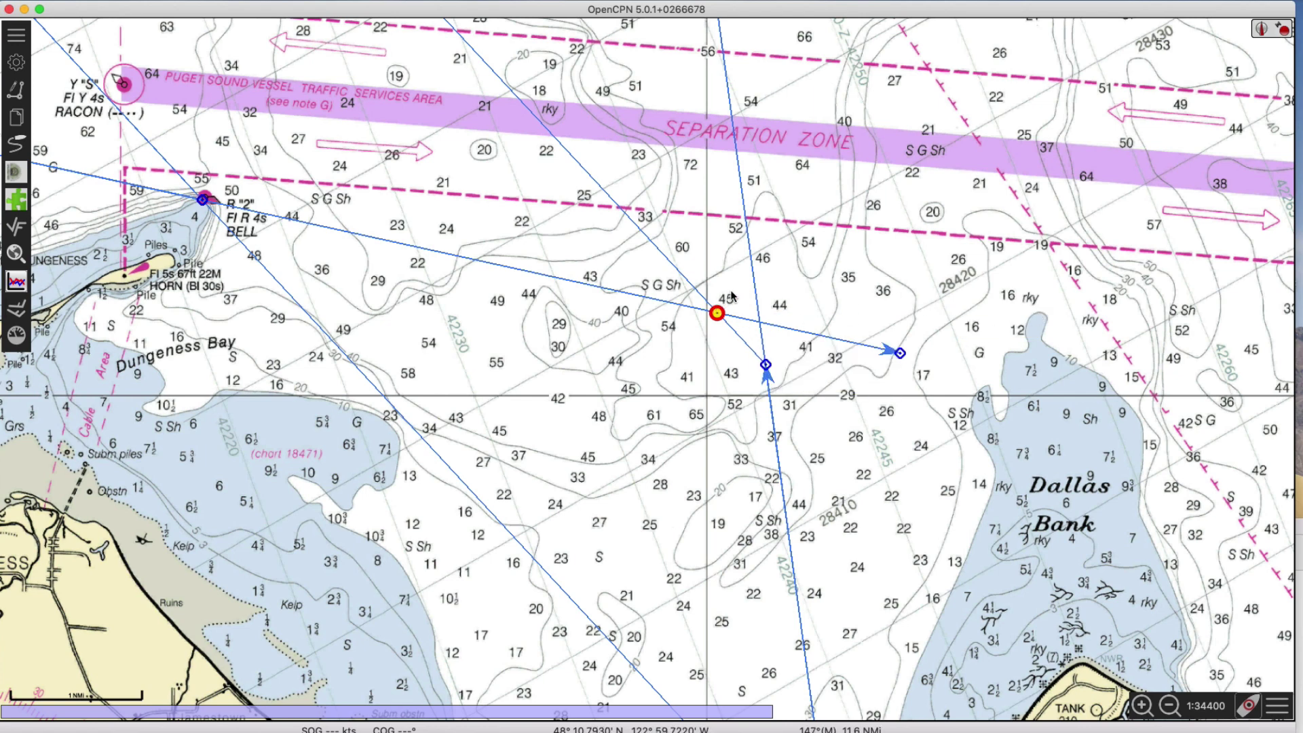
Turn on the display of depth units for the chart and view the whole running-fix plot.
{"action": "mouse_move", "coordinate": [728, 313]}
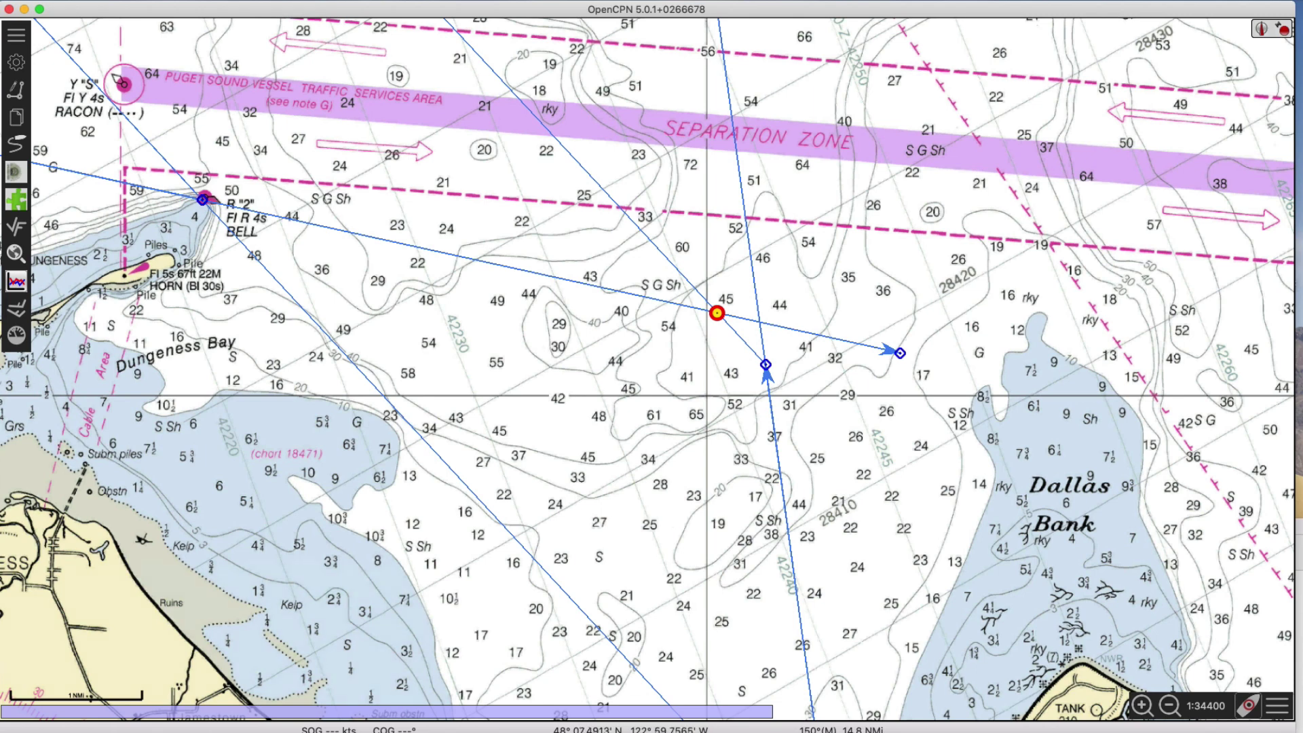
{"action": "left_click", "coordinate": [1278, 709]}
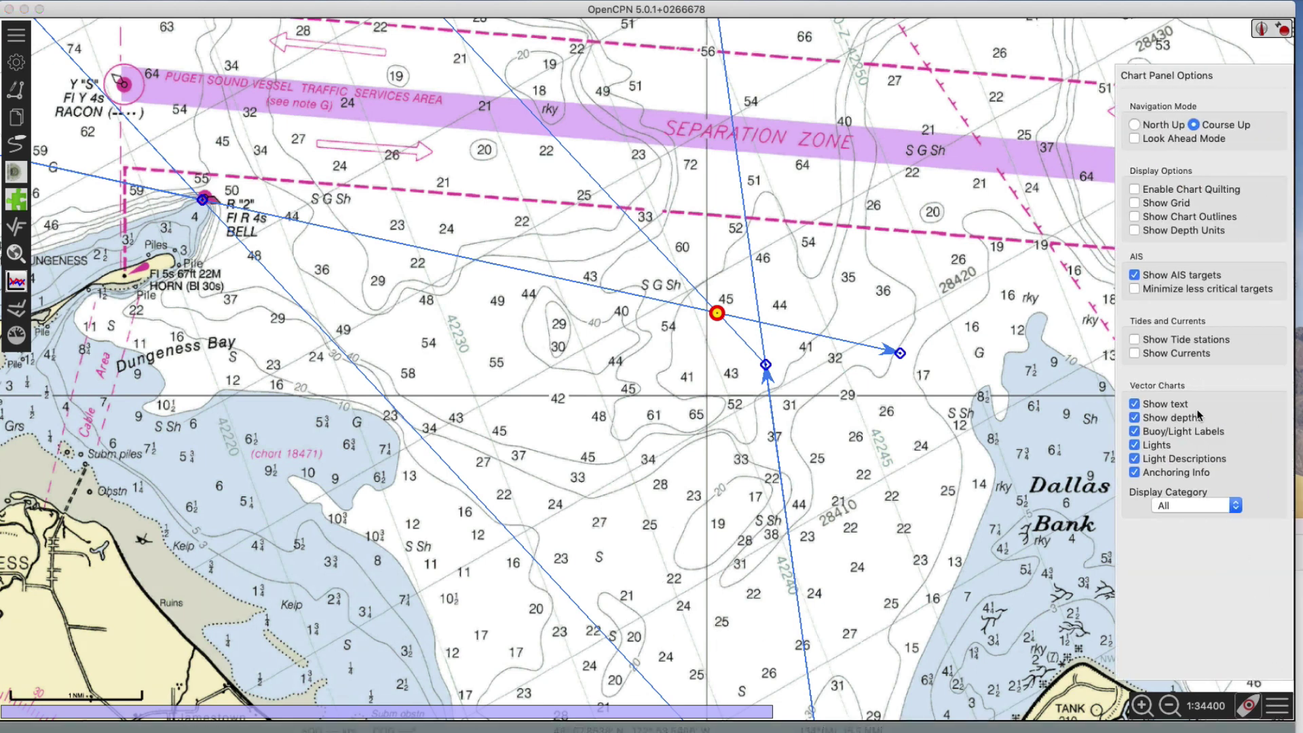
{"action": "left_click", "coordinate": [1135, 231]}
{"action": "left_click", "coordinate": [1279, 709]}
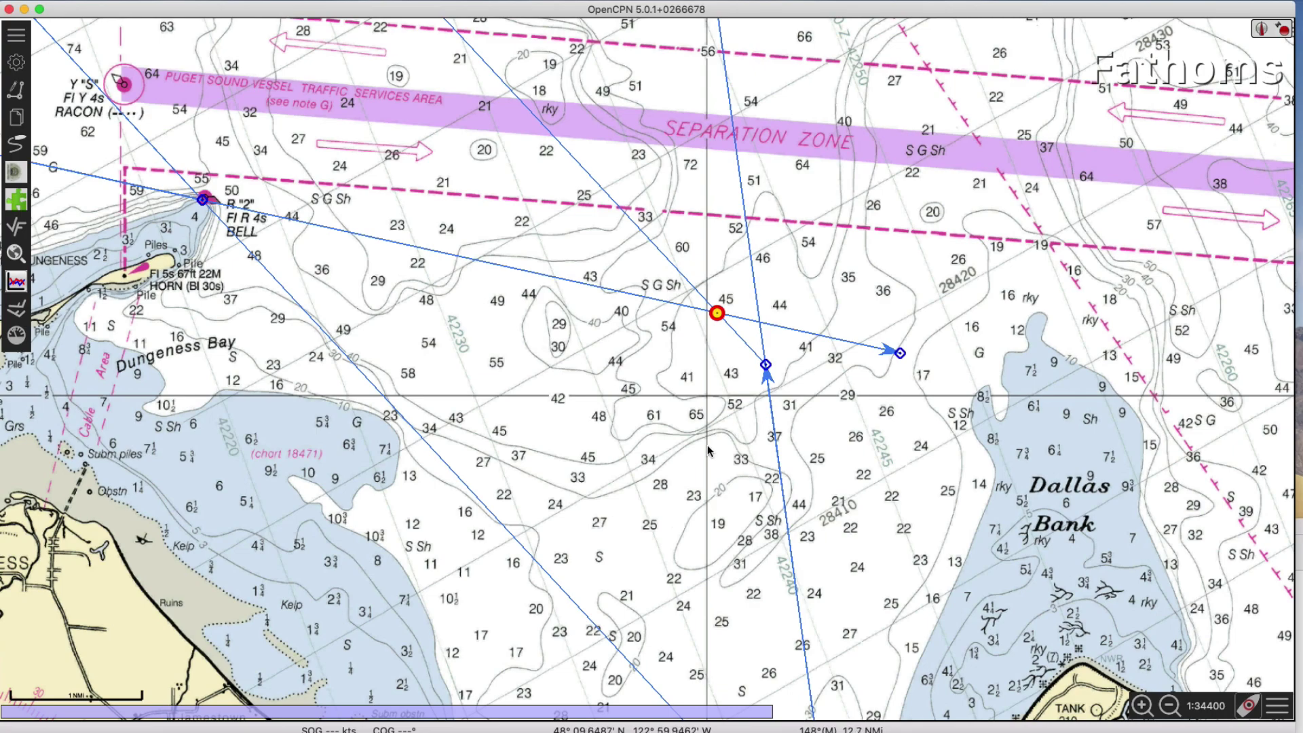
{"action": "scroll", "coordinate": [713, 445], "scroll_direction": "down", "scroll_amount": 5}
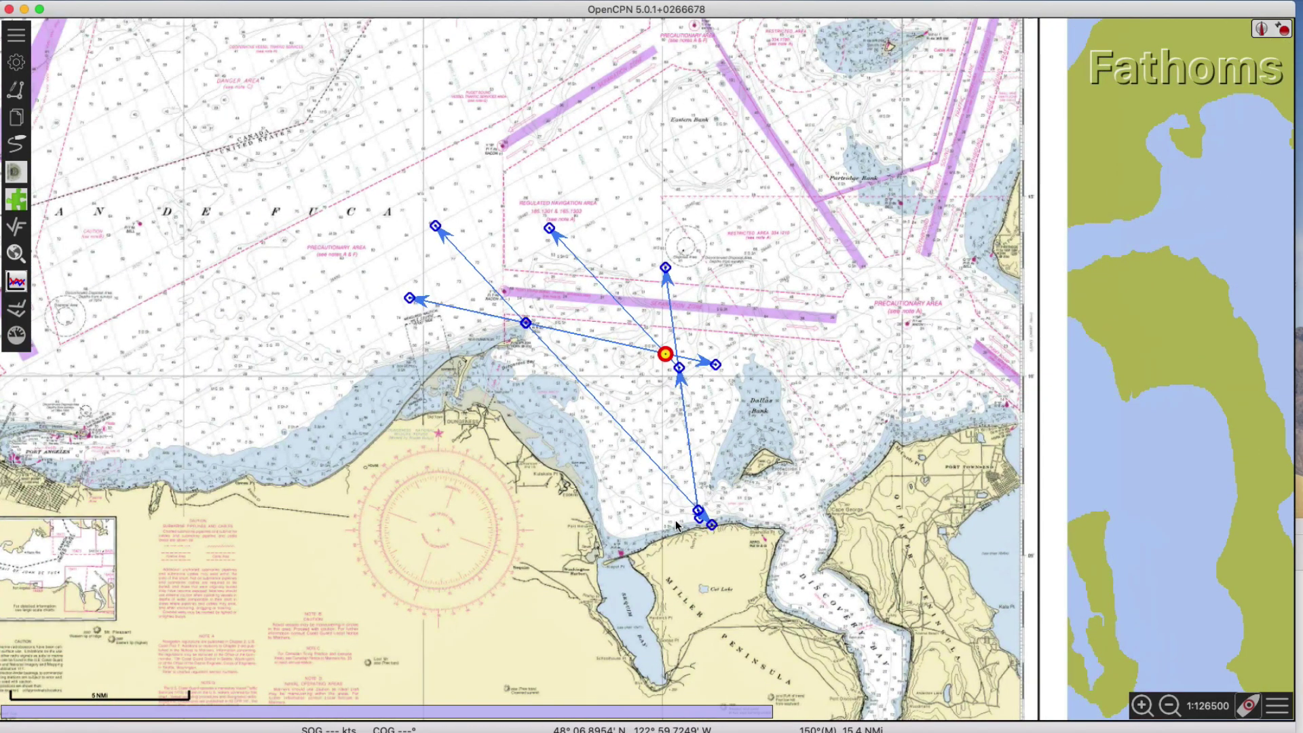